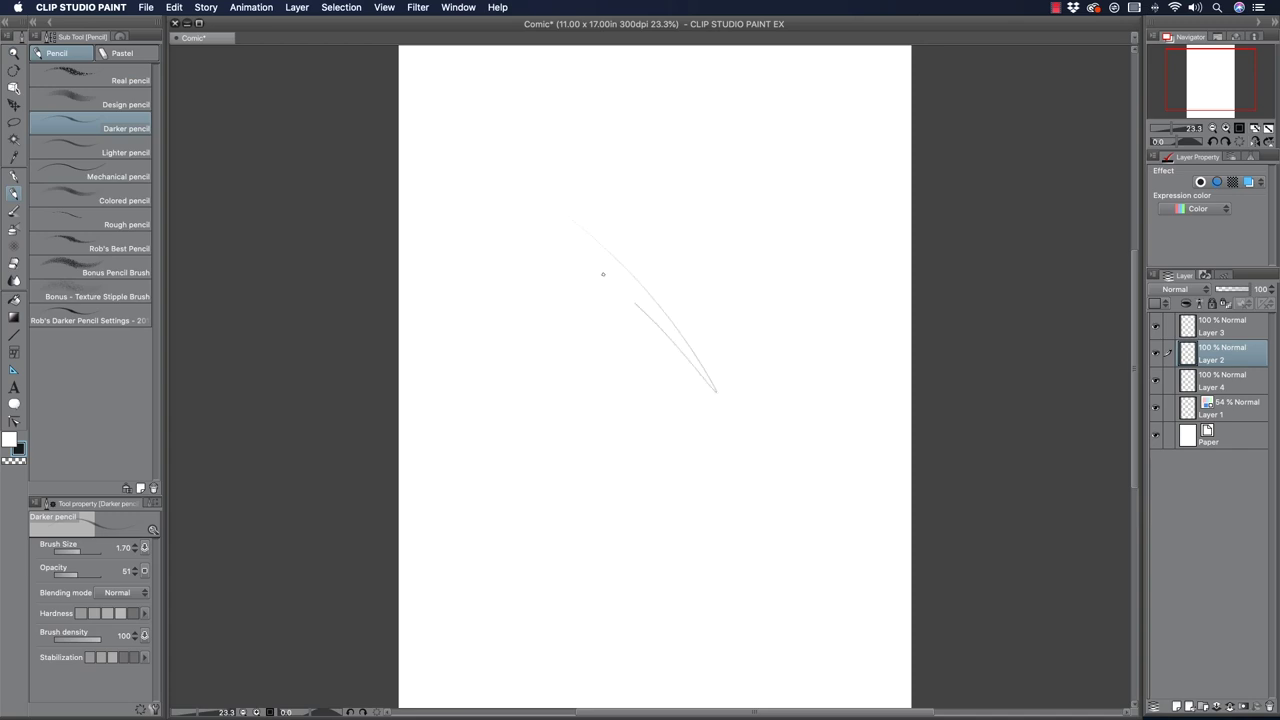
# Undo the last stroke, set the Darker pencil brush size to 17 and draw long curved test strokes across the page.
pyautogui.press('super+z')
pyautogui.press(']')
pyautogui.press(']')
pyautogui.press(']')
pyautogui.press(']')
pyautogui.press(']')
pyautogui.press(']')
pyautogui.press(']')
pyautogui.press(']')
pyautogui.press(']')
pyautogui.press(']')
pyautogui.moveTo(497, 162); pyautogui.dragTo(706, 527)
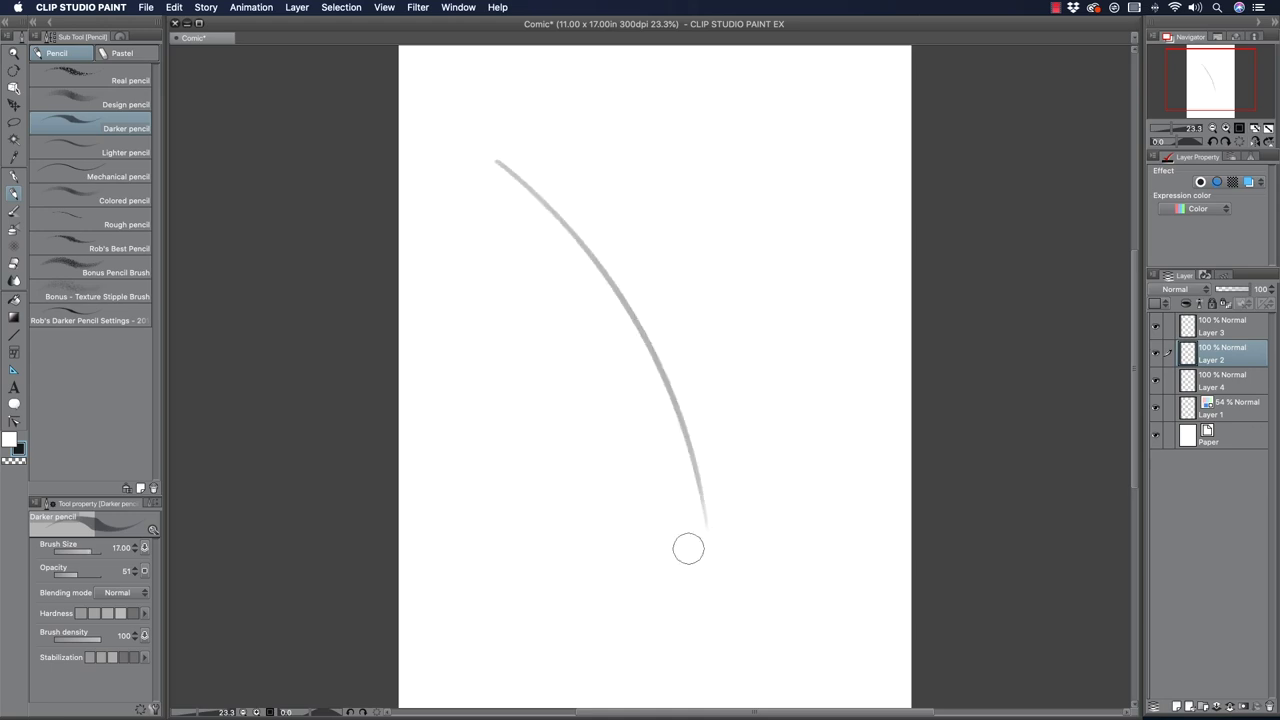
pyautogui.moveTo(486, 226)
pyautogui.mouseDown()
pyautogui.moveTo(614, 374)
pyautogui.moveTo(651, 480)
pyautogui.mouseUp()
pyautogui.moveTo(607, 184); pyautogui.dragTo(739, 549)
pyautogui.moveTo(564, 138)
pyautogui.mouseDown()
pyautogui.moveTo(829, 499)
pyautogui.moveTo(670, 130)
pyautogui.moveTo(797, 332)
pyautogui.mouseUp()
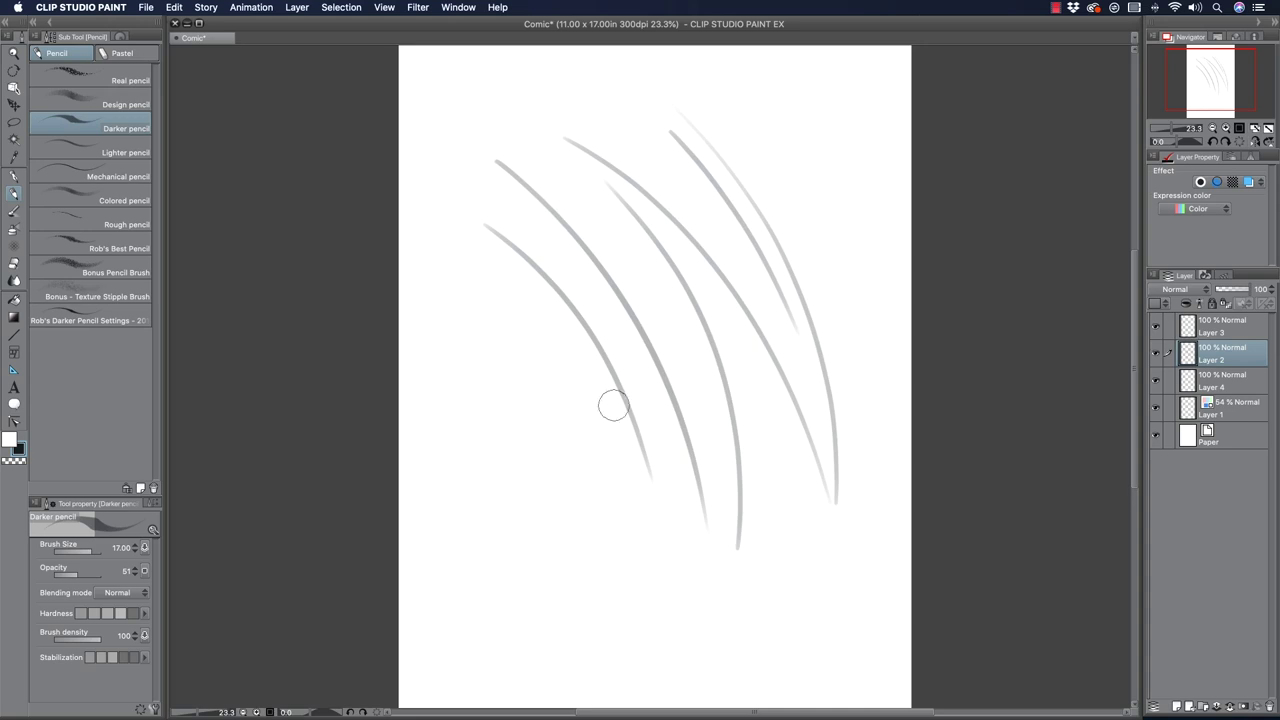
pyautogui.moveTo(598, 452); pyautogui.dragTo(485, 222)
pyautogui.moveTo(558, 163); pyautogui.dragTo(542, 400)
pyautogui.moveTo(582, 339); pyautogui.dragTo(543, 483)
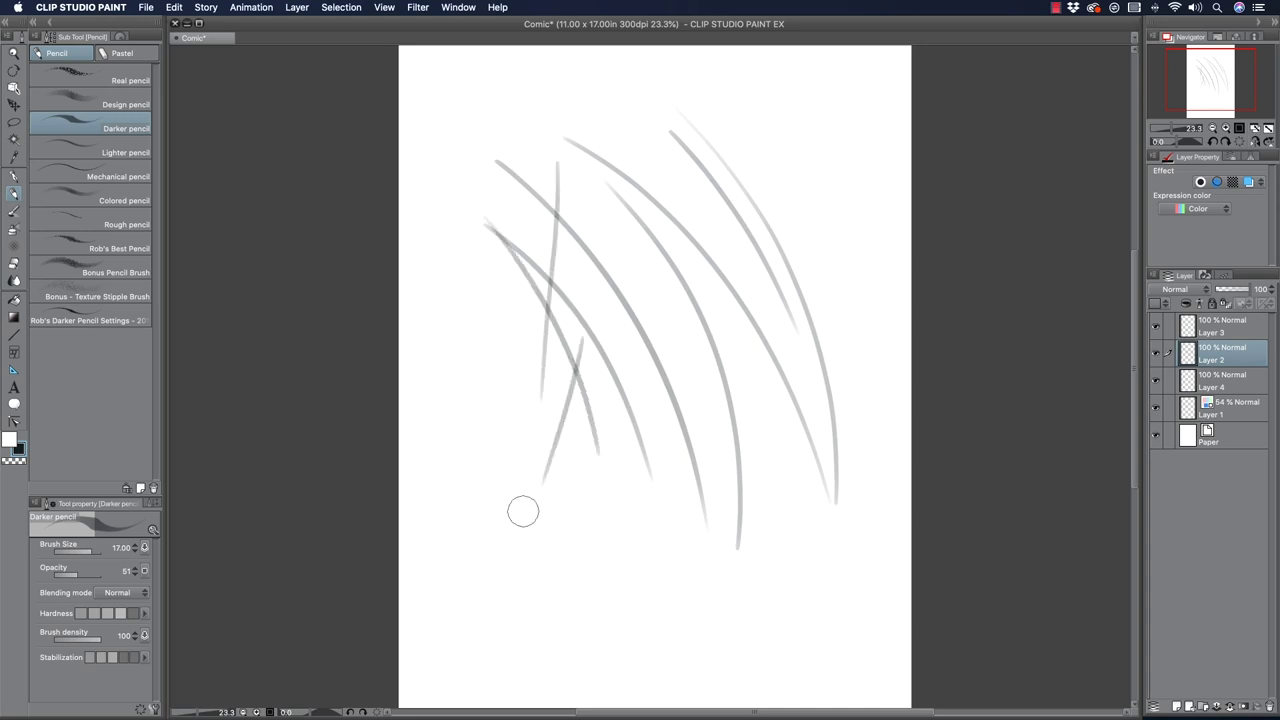
# Draw two more curved Darker pencil test strokes near the page's left edge at brush size 17.
pyautogui.click(14, 53)
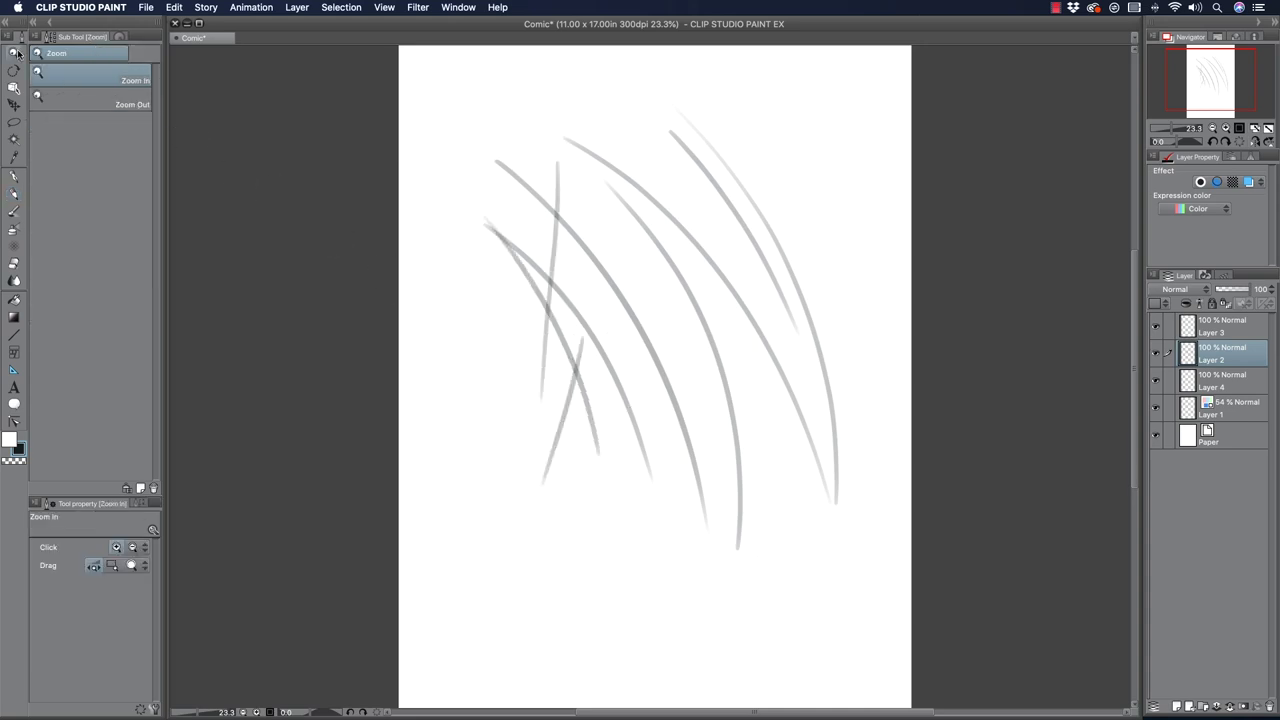
pyautogui.moveTo(484, 348); pyautogui.dragTo(491, 334)
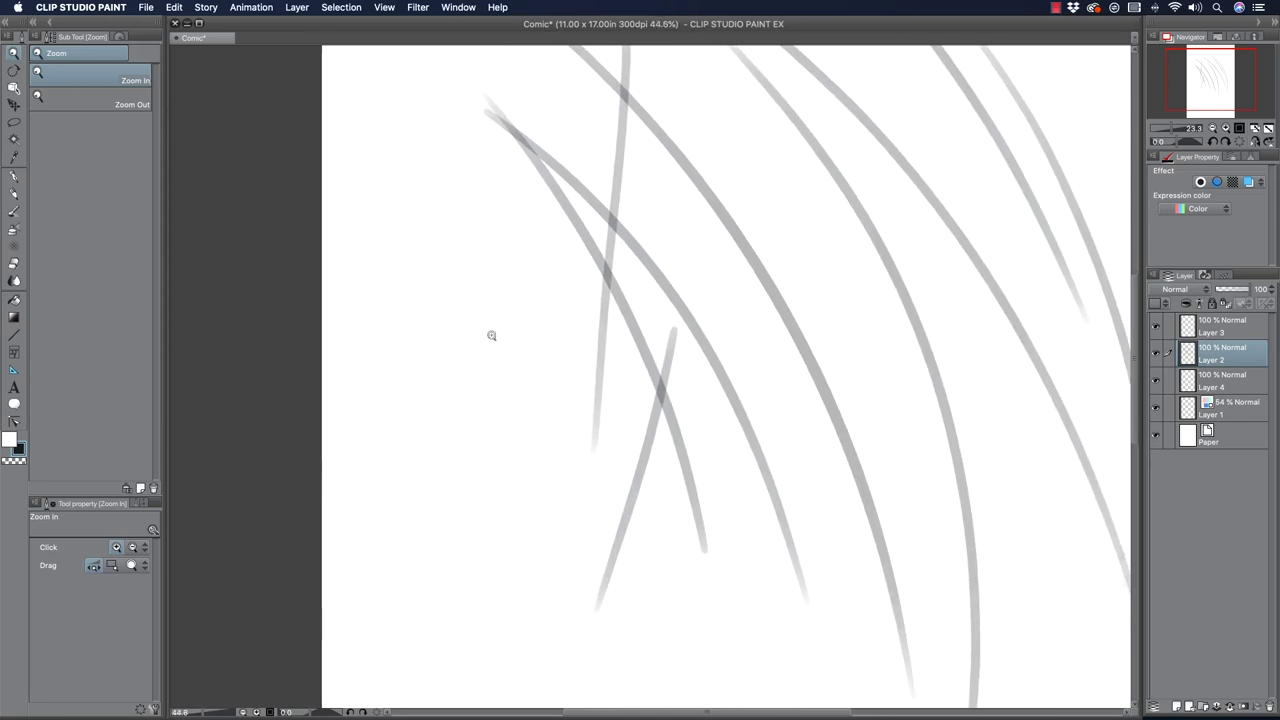
pyautogui.click(15, 190)
pyautogui.moveTo(447, 283)
pyautogui.mouseDown()
pyautogui.moveTo(562, 600)
pyautogui.moveTo(392, 280)
pyautogui.mouseUp()
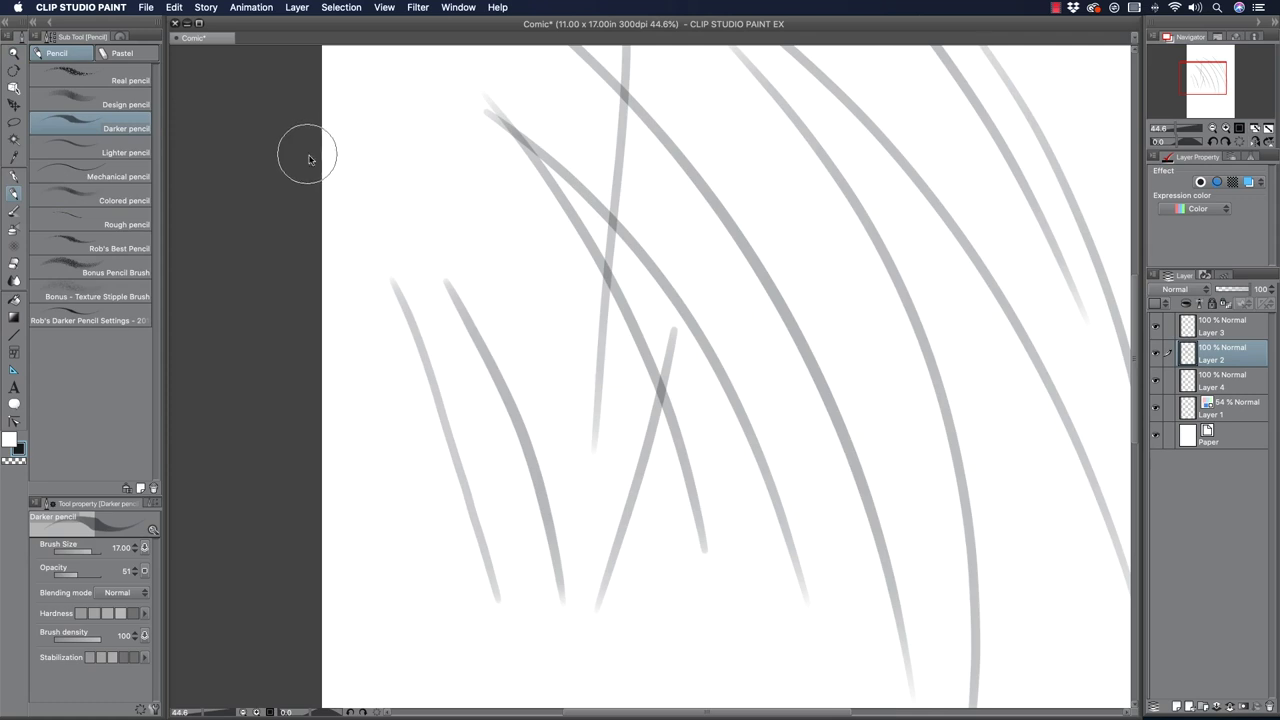
# Reduce the brush size and draw three thinner curved test strokes above the two at the page's left edge.
pyautogui.press('[')
pyautogui.press('[')
pyautogui.press('[')
pyautogui.press('[')
pyautogui.press('[')
pyautogui.press('[')
pyautogui.moveTo(411, 180); pyautogui.dragTo(548, 410)
pyautogui.moveTo(434, 156); pyautogui.dragTo(522, 316)
pyautogui.moveTo(494, 191); pyautogui.dragTo(546, 372)
# Draw two fine test strokes at brush size 3, then clear all strokes from Layer 2.
pyautogui.press('[')
pyautogui.press('[')
pyautogui.press('[')
pyautogui.moveTo(536, 242); pyautogui.dragTo(562, 374)
pyautogui.moveTo(571, 308); pyautogui.dragTo(566, 440)
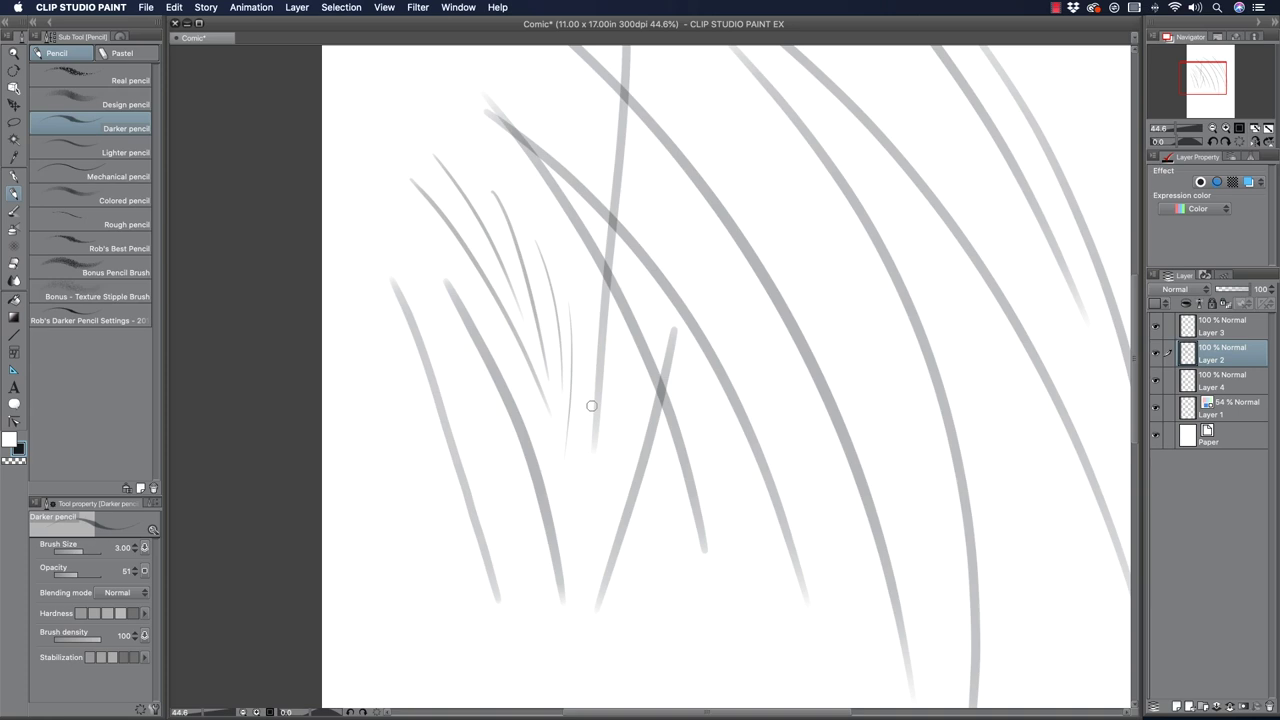
pyautogui.press('Delete')
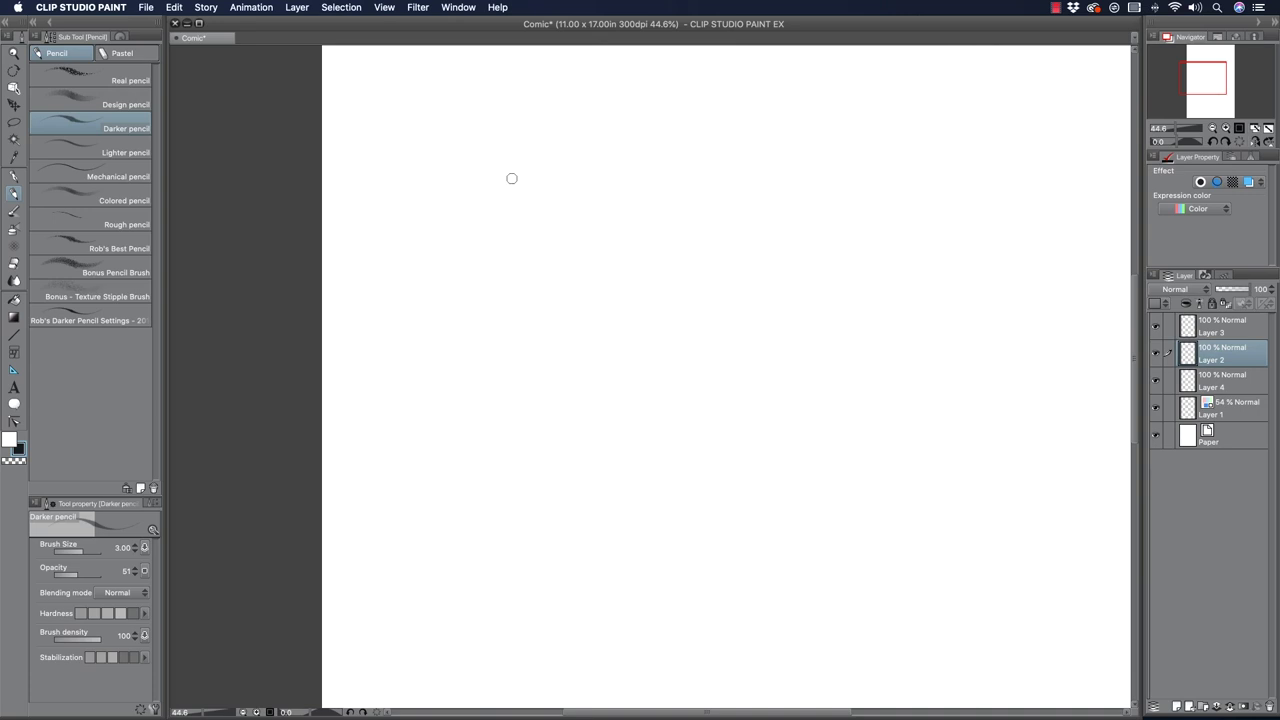
# Test line weight with a looping stroke, a thin-to-thick curve at brush size 5 and light hatching across the curve.
pyautogui.moveTo(510, 181)
pyautogui.mouseDown()
pyautogui.moveTo(634, 429)
pyautogui.moveTo(623, 271)
pyautogui.moveTo(688, 296)
pyautogui.moveTo(724, 442)
pyautogui.mouseUp()
pyautogui.press(']')
pyautogui.moveTo(445, 296)
pyautogui.mouseDown()
pyautogui.moveTo(565, 509)
pyautogui.moveTo(662, 598)
pyautogui.moveTo(772, 640)
pyautogui.mouseUp()
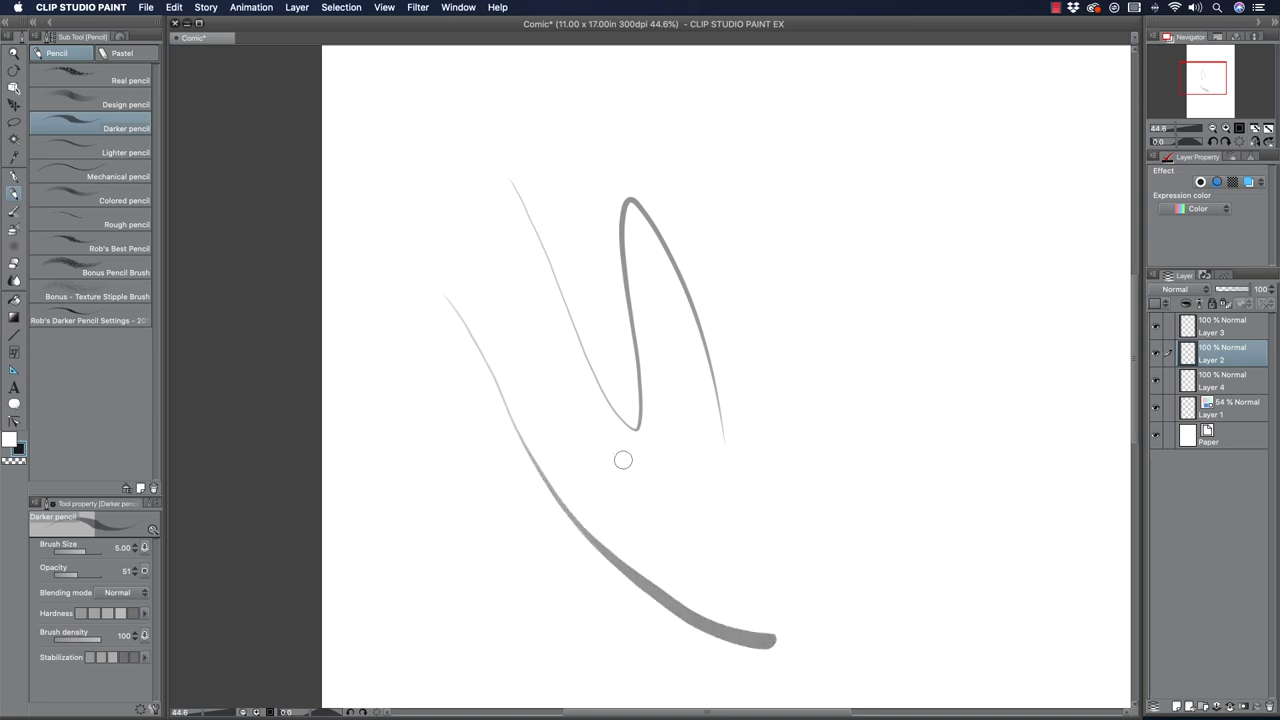
pyautogui.moveTo(539, 446)
pyautogui.mouseDown()
pyautogui.moveTo(665, 645)
pyautogui.moveTo(720, 651)
pyautogui.moveTo(686, 540)
pyautogui.mouseUp()
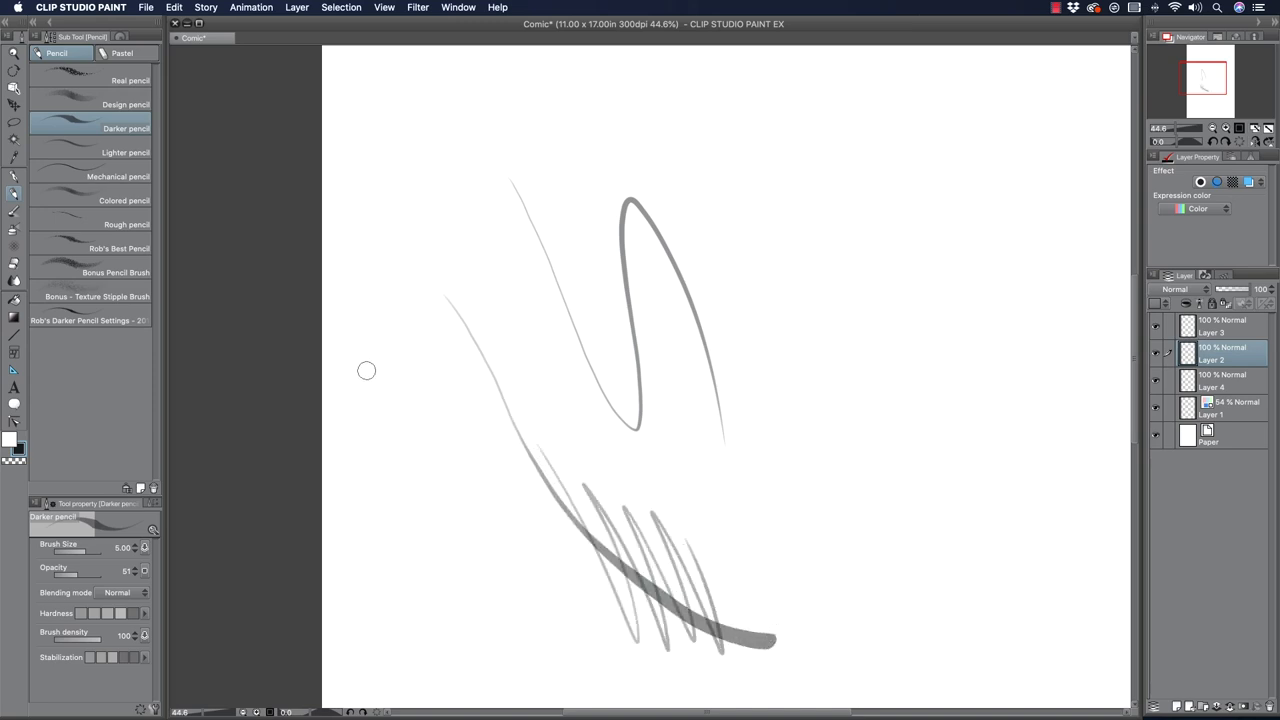
pyautogui.moveTo(728, 655)
pyautogui.mouseDown()
pyautogui.moveTo(745, 600)
pyautogui.moveTo(755, 655)
pyautogui.mouseUp()
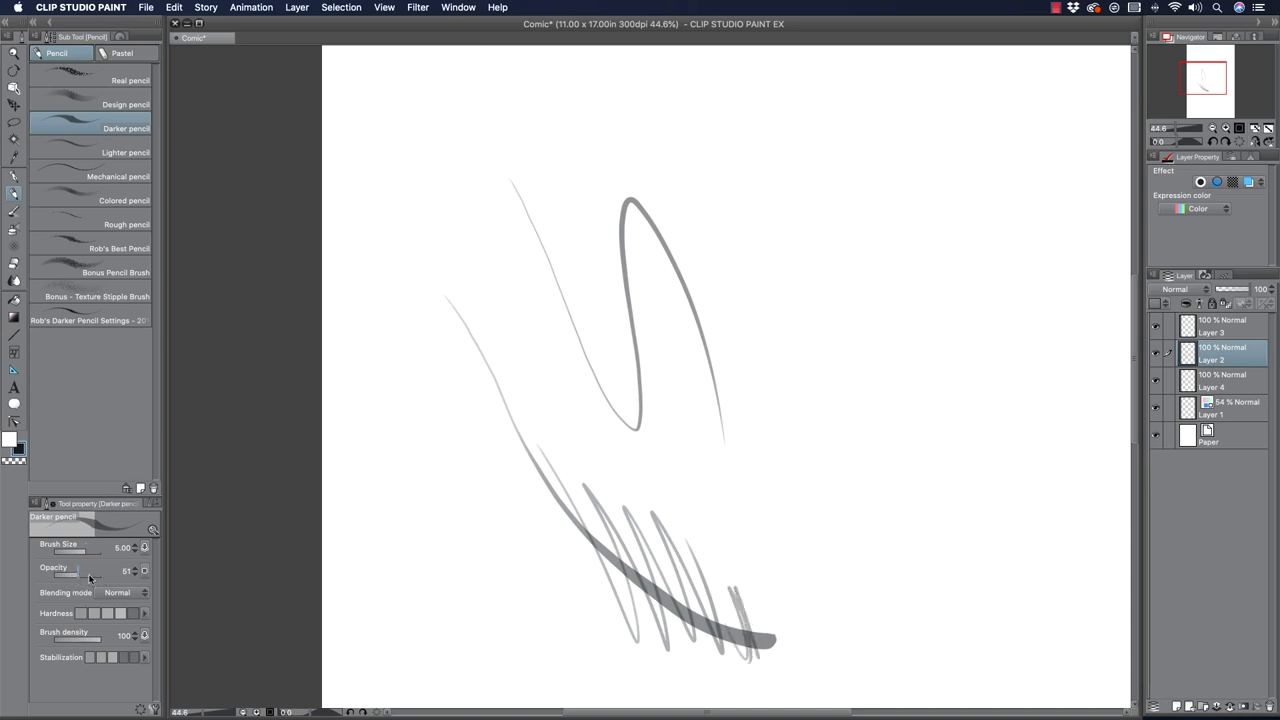
# Raise the Darker pencil opacity to 57, test it with several zigzag scribbles and clear the layer.
pyautogui.moveTo(76, 574); pyautogui.dragTo(83, 576)
pyautogui.moveTo(527, 548)
pyautogui.mouseDown()
pyautogui.moveTo(466, 494)
pyautogui.moveTo(443, 523)
pyautogui.moveTo(330, 445)
pyautogui.mouseUp()
pyautogui.moveTo(727, 284)
pyautogui.mouseDown()
pyautogui.moveTo(780, 377)
pyautogui.moveTo(842, 266)
pyautogui.moveTo(888, 345)
pyautogui.mouseUp()
pyautogui.moveTo(812, 362)
pyautogui.mouseDown()
pyautogui.moveTo(823, 429)
pyautogui.moveTo(883, 437)
pyautogui.moveTo(885, 345)
pyautogui.mouseUp()
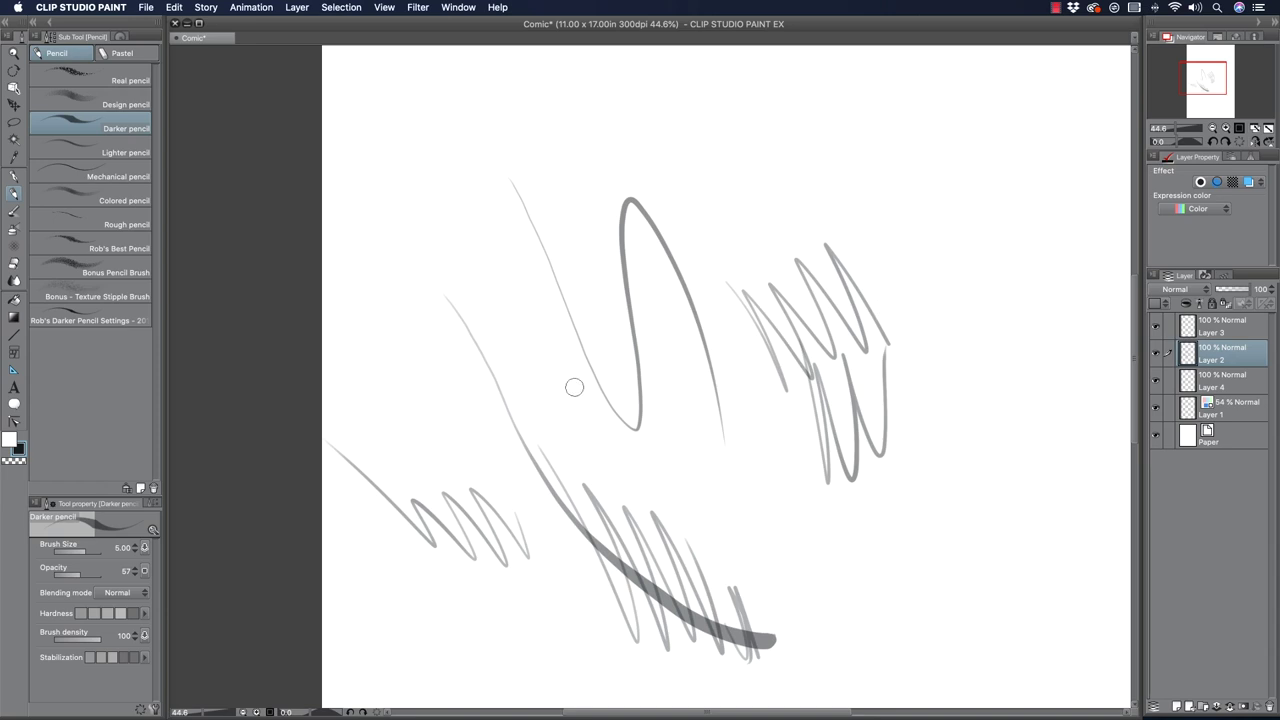
pyautogui.moveTo(547, 300)
pyautogui.mouseDown()
pyautogui.moveTo(525, 340)
pyautogui.moveTo(478, 298)
pyautogui.mouseUp()
pyautogui.press('Delete')
# Set the brush size to 3, make a test scribble and clear it from the layer.
pyautogui.press('[')
pyautogui.press('[')
pyautogui.moveTo(562, 236)
pyautogui.mouseDown()
pyautogui.moveTo(609, 322)
pyautogui.moveTo(573, 379)
pyautogui.moveTo(413, 251)
pyautogui.mouseUp()
pyautogui.press('Delete')
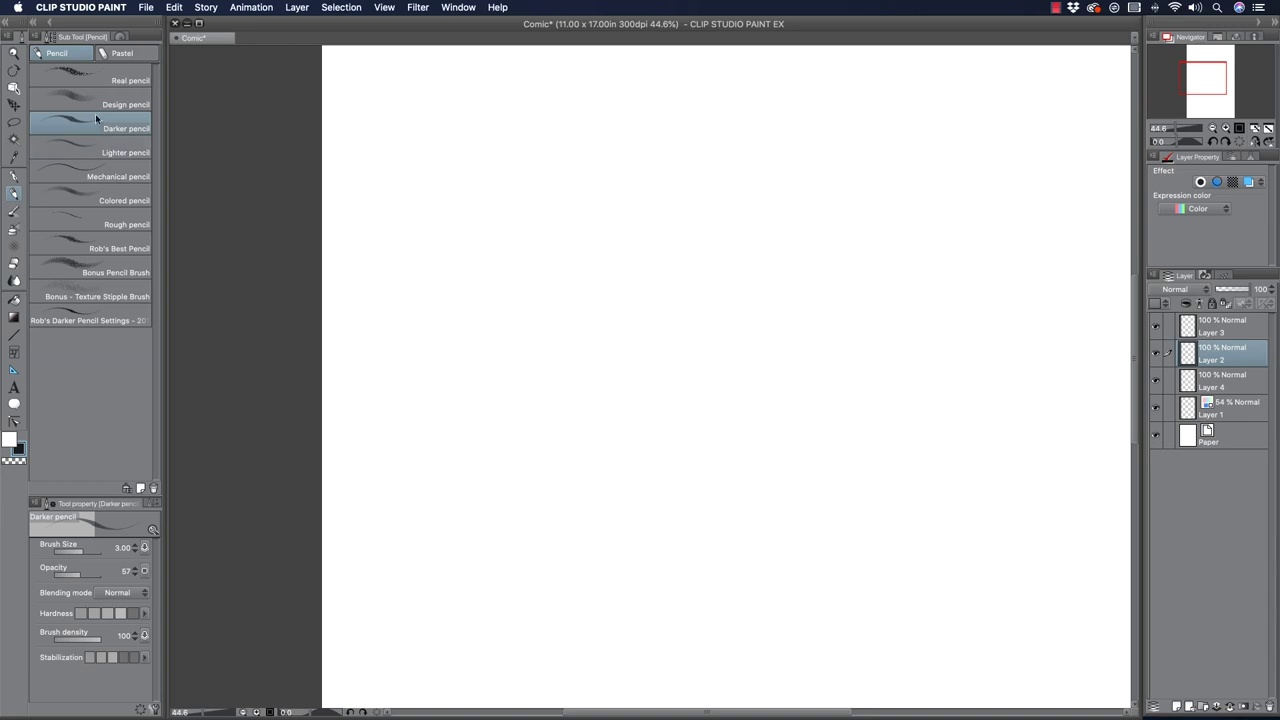
# Try Rob's Best Pencil with a test scribble and clear it from the layer.
pyautogui.click(92, 244)
pyautogui.moveTo(486, 342)
pyautogui.mouseDown()
pyautogui.moveTo(529, 400)
pyautogui.moveTo(457, 381)
pyautogui.moveTo(375, 307)
pyautogui.mouseUp()
pyautogui.press('Delete')
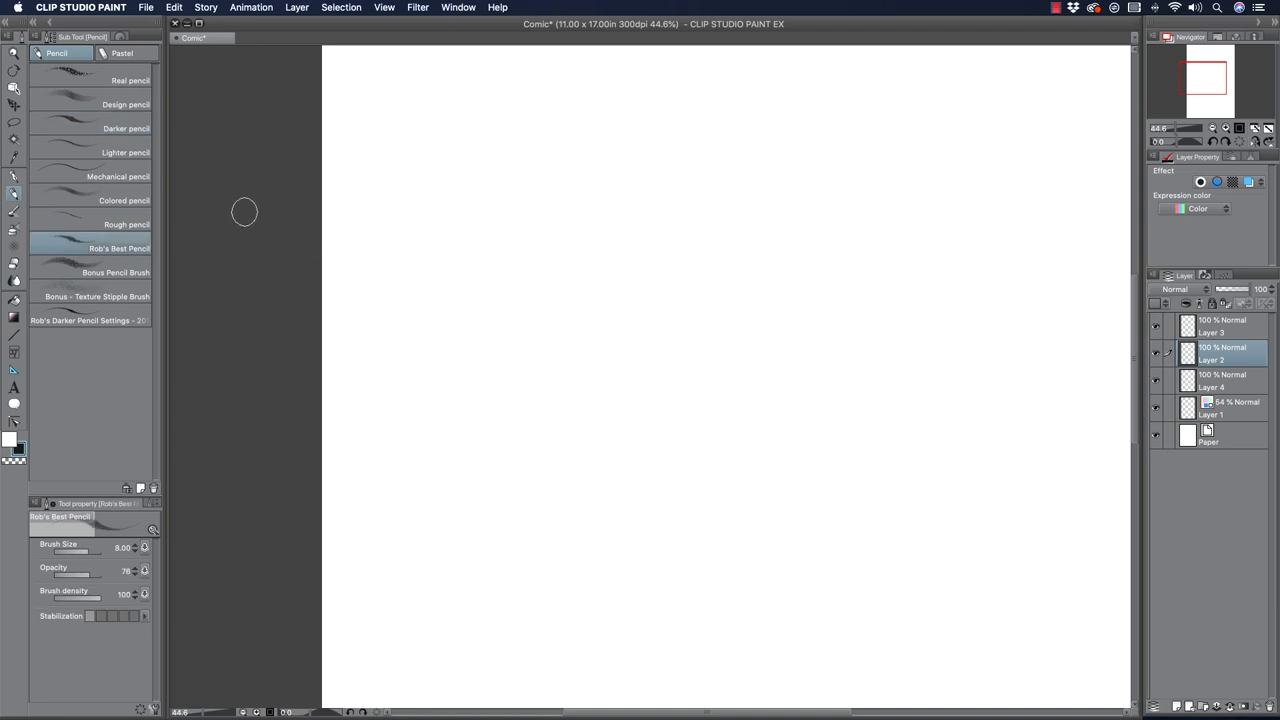
# Switch back to the Darker pencil, draw a few diagonal hatching strokes as a test and clear them.
pyautogui.click(93, 120)
pyautogui.moveTo(456, 264); pyautogui.dragTo(590, 428)
pyautogui.moveTo(502, 329); pyautogui.dragTo(592, 436)
pyautogui.moveTo(482, 334); pyautogui.dragTo(575, 445)
pyautogui.moveTo(410, 316); pyautogui.dragTo(564, 457)
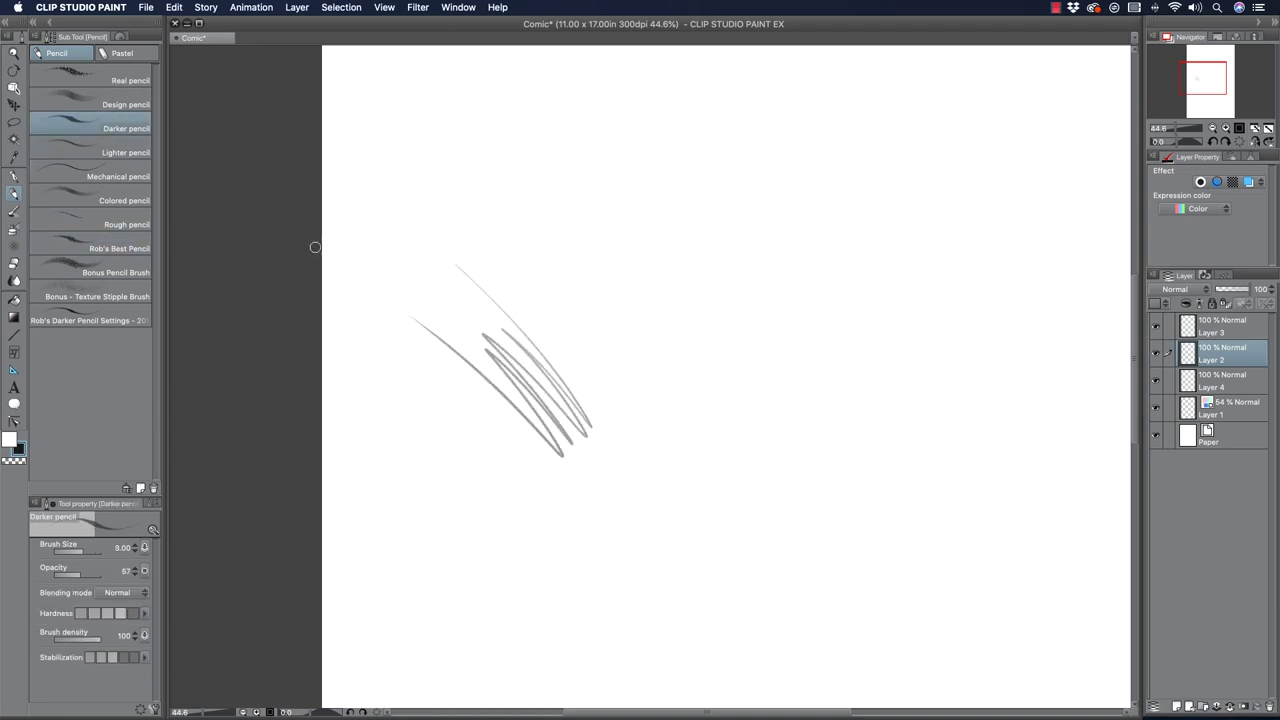
pyautogui.press('Delete')
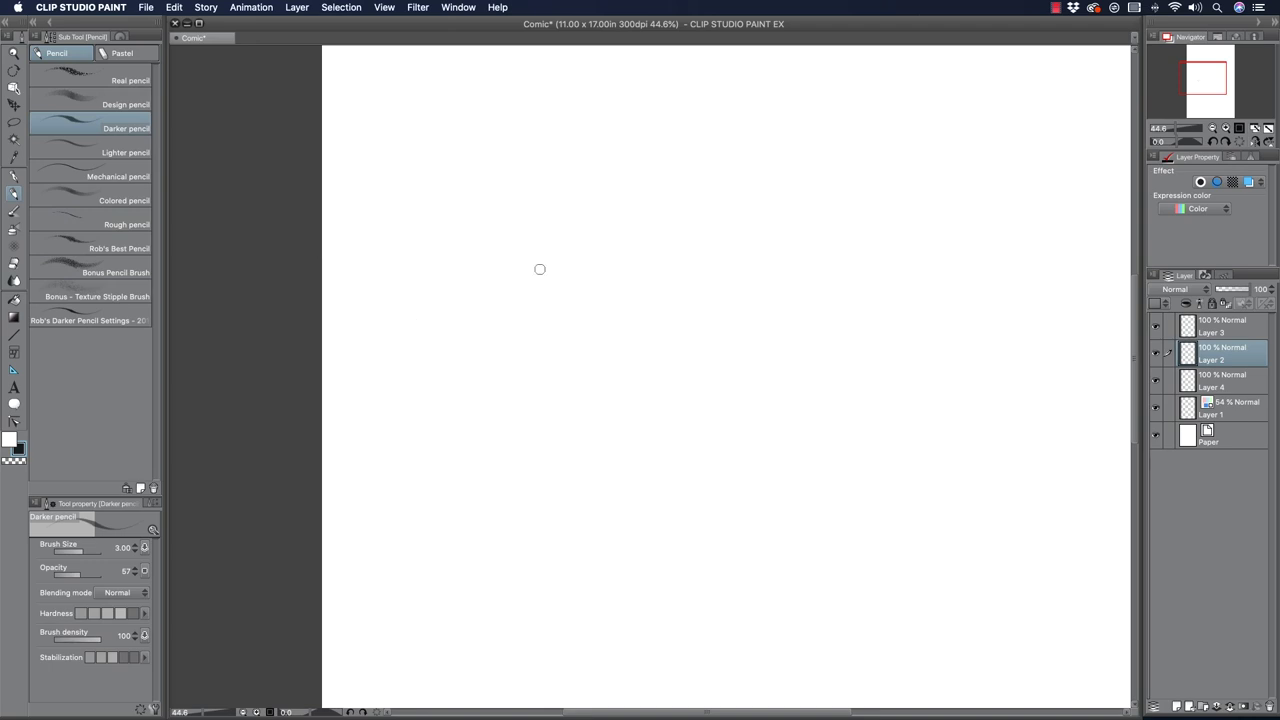
# Sketch a face profile facing right from forehead to upper lip, adding the angry brow, eye and nostril.
pyautogui.moveTo(806, 143)
pyautogui.mouseDown()
pyautogui.moveTo(843, 234)
pyautogui.moveTo(841, 335)
pyautogui.moveTo(791, 458)
pyautogui.moveTo(743, 419)
pyautogui.moveTo(757, 457)
pyautogui.mouseUp()
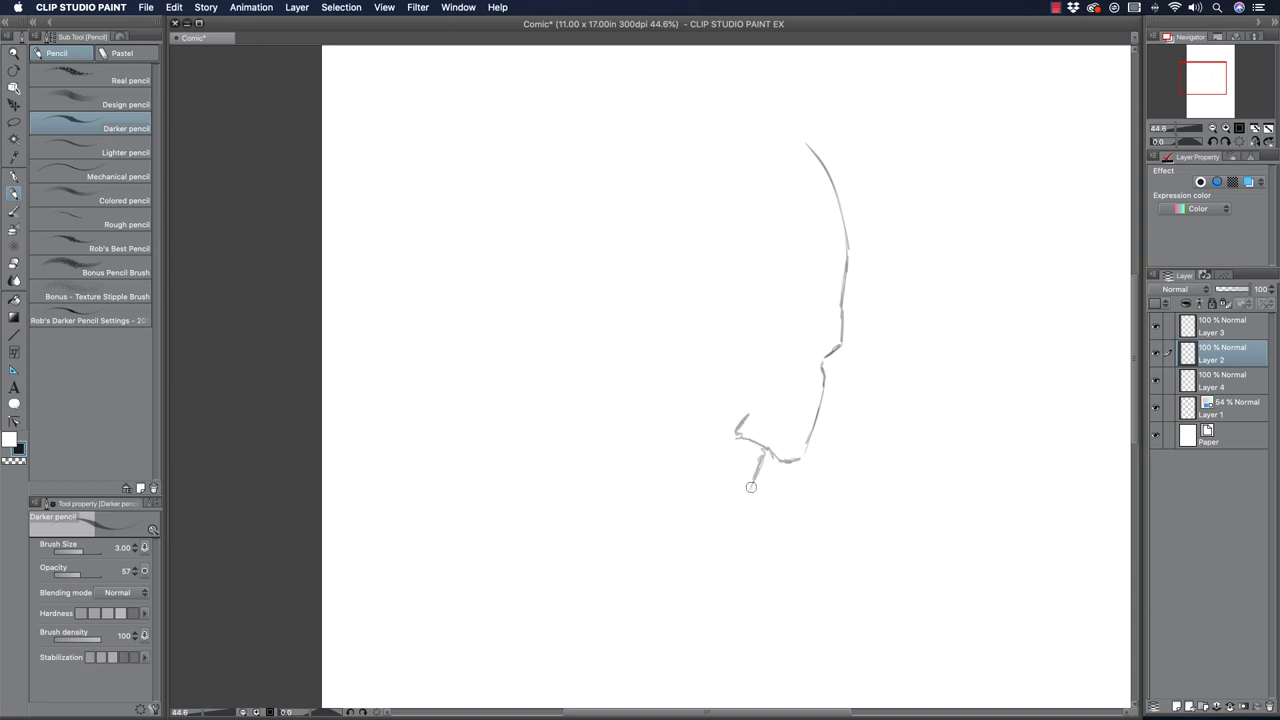
pyautogui.moveTo(771, 338)
pyautogui.mouseDown()
pyautogui.moveTo(725, 318)
pyautogui.moveTo(771, 339)
pyautogui.moveTo(753, 346)
pyautogui.moveTo(738, 331)
pyautogui.moveTo(794, 344)
pyautogui.moveTo(757, 304)
pyautogui.moveTo(707, 280)
pyautogui.moveTo(756, 303)
pyautogui.mouseUp()
pyautogui.moveTo(786, 345)
pyautogui.mouseDown()
pyautogui.moveTo(806, 350)
pyautogui.moveTo(707, 304)
pyautogui.mouseUp()
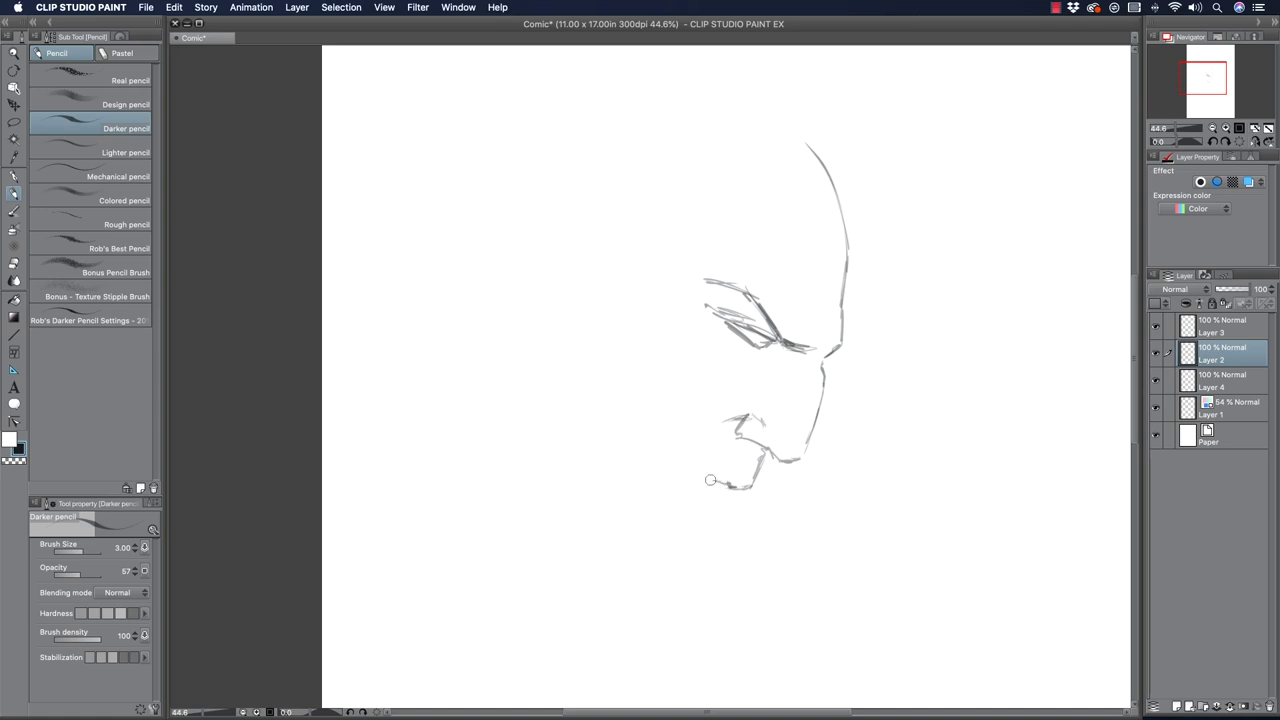
pyautogui.moveTo(697, 474); pyautogui.dragTo(670, 470)
# Sketch the chin, the jawline up to the back of the jaw and the start of the neck.
pyautogui.moveTo(707, 547)
pyautogui.mouseDown()
pyautogui.moveTo(680, 606)
pyautogui.moveTo(622, 612)
pyautogui.moveTo(505, 510)
pyautogui.moveTo(564, 563)
pyautogui.mouseUp()
pyautogui.moveTo(486, 462)
pyautogui.mouseDown()
pyautogui.moveTo(477, 379)
pyautogui.moveTo(491, 451)
pyautogui.moveTo(548, 455)
pyautogui.mouseUp()
pyautogui.moveTo(505, 508)
pyautogui.mouseDown()
pyautogui.moveTo(561, 560)
pyautogui.moveTo(518, 556)
pyautogui.mouseUp()
pyautogui.moveTo(560, 565)
pyautogui.mouseDown()
pyautogui.moveTo(509, 593)
pyautogui.moveTo(476, 638)
pyautogui.mouseUp()
pyautogui.moveTo(516, 458)
pyautogui.mouseDown()
pyautogui.moveTo(562, 450)
pyautogui.moveTo(540, 452)
pyautogui.mouseUp()
pyautogui.moveTo(574, 553); pyautogui.dragTo(579, 578)
# Add short contour lines below the mouth and mark the cheekbone with angled strokes.
pyautogui.moveTo(640, 520); pyautogui.dragTo(690, 530)
pyautogui.moveTo(670, 524); pyautogui.dragTo(616, 520)
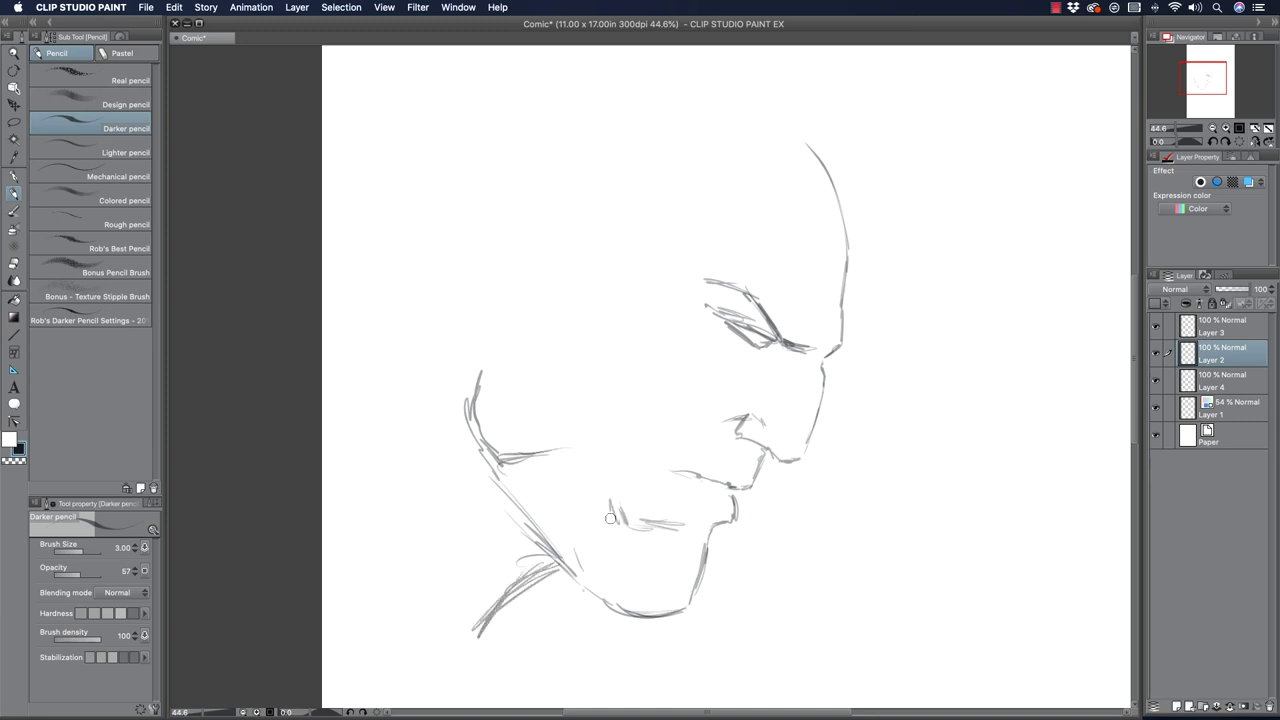
pyautogui.moveTo(624, 335); pyautogui.dragTo(636, 358)
pyautogui.moveTo(638, 348); pyautogui.dragTo(660, 368)
pyautogui.moveTo(632, 326)
pyautogui.mouseDown()
pyautogui.moveTo(633, 361)
pyautogui.moveTo(648, 386)
pyautogui.moveTo(612, 432)
pyautogui.mouseUp()
# Add crease lines at the brow, temple and nose, and darken the eye.
pyautogui.moveTo(812, 346)
pyautogui.mouseDown()
pyautogui.moveTo(824, 312)
pyautogui.moveTo(815, 272)
pyautogui.mouseUp()
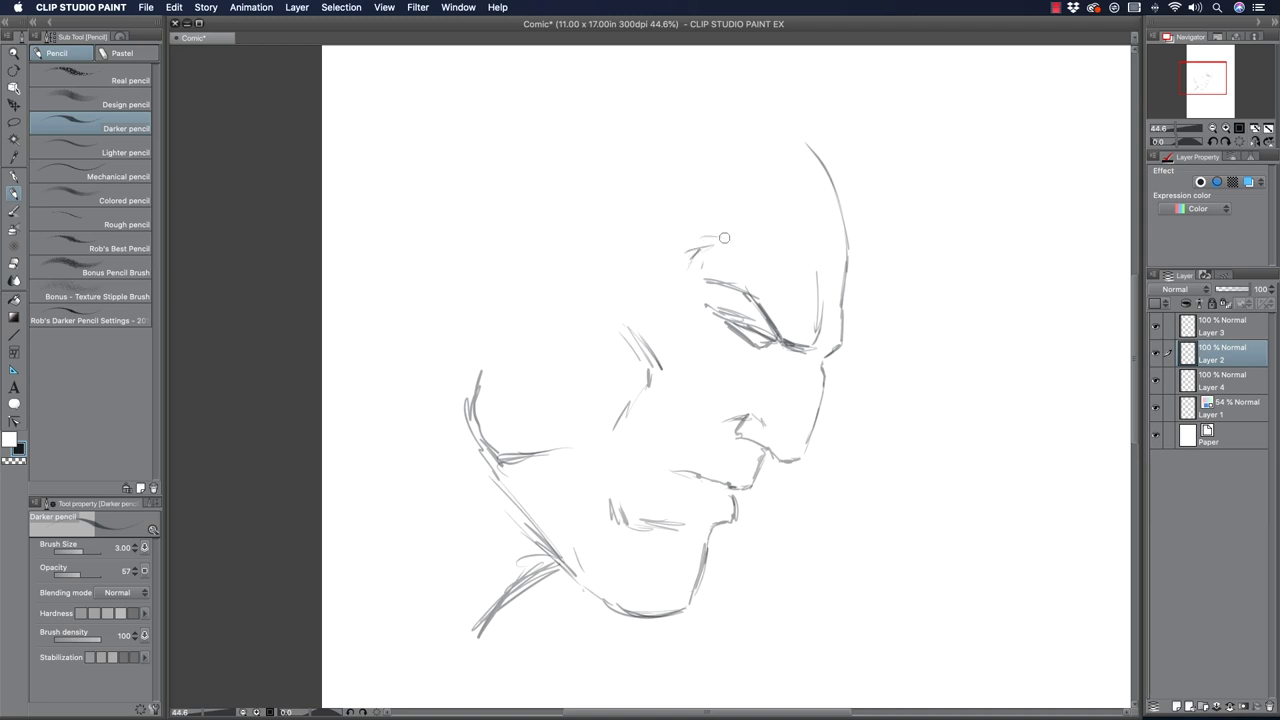
pyautogui.moveTo(734, 236); pyautogui.dragTo(728, 176)
pyautogui.moveTo(724, 399); pyautogui.dragTo(756, 394)
pyautogui.moveTo(763, 346)
pyautogui.mouseDown()
pyautogui.moveTo(728, 324)
pyautogui.moveTo(770, 346)
pyautogui.mouseUp()
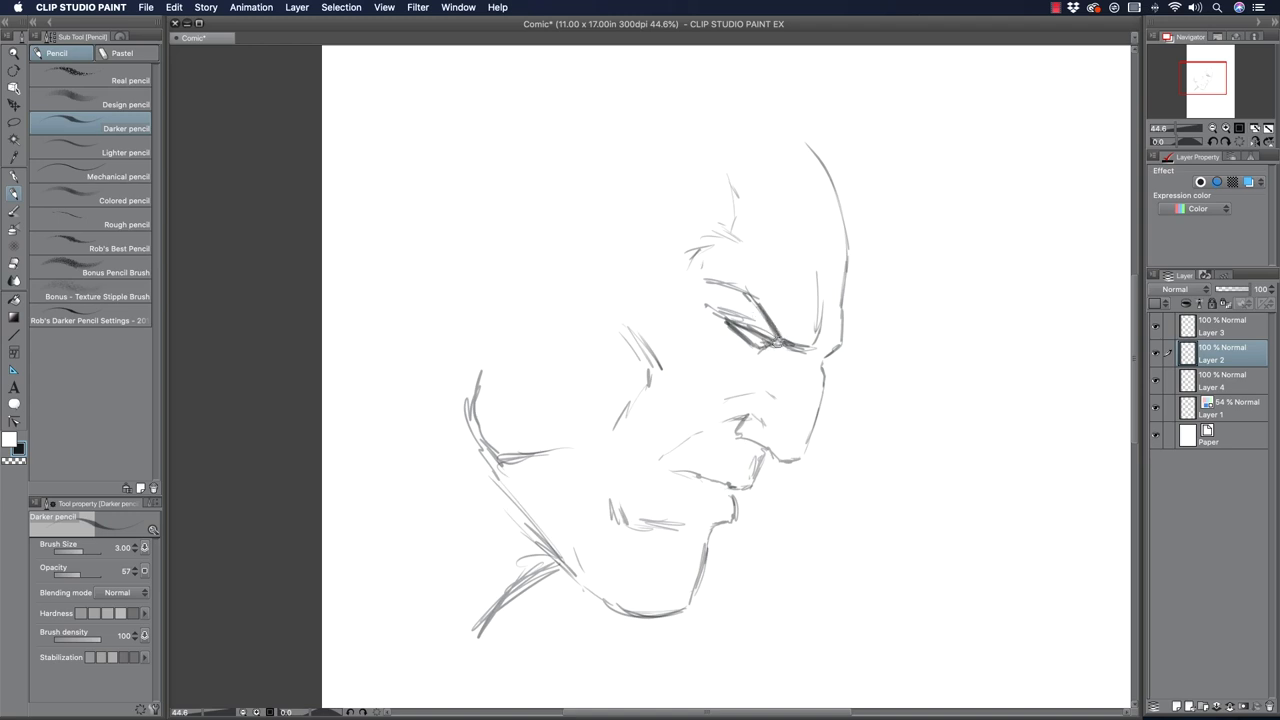
pyautogui.moveTo(797, 380); pyautogui.dragTo(791, 408)
# Darken the cheekbone and mouth line, and fill the shadow between the nose and upper lip.
pyautogui.moveTo(633, 322)
pyautogui.mouseDown()
pyautogui.moveTo(660, 382)
pyautogui.moveTo(660, 354)
pyautogui.mouseUp()
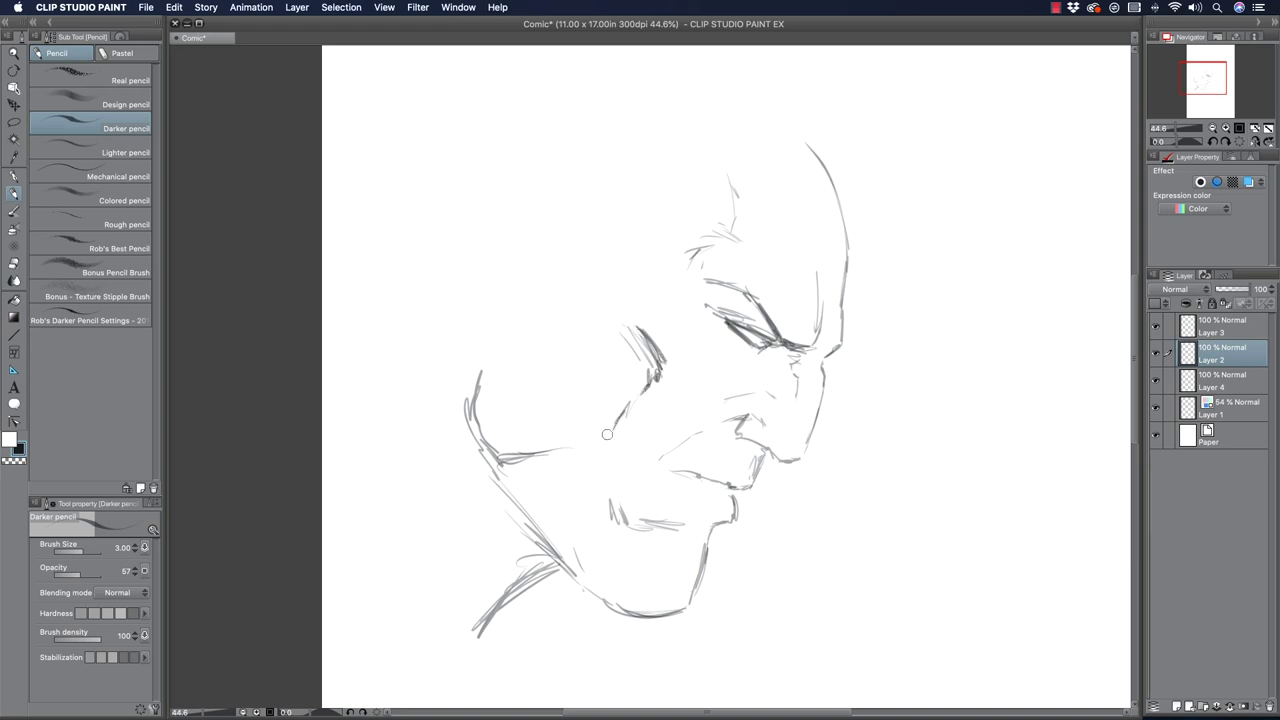
pyautogui.moveTo(700, 567); pyautogui.dragTo(709, 542)
pyautogui.moveTo(670, 471)
pyautogui.mouseDown()
pyautogui.moveTo(735, 492)
pyautogui.moveTo(669, 473)
pyautogui.mouseUp()
pyautogui.moveTo(736, 437)
pyautogui.mouseDown()
pyautogui.moveTo(748, 470)
pyautogui.moveTo(752, 446)
pyautogui.moveTo(760, 454)
pyautogui.moveTo(756, 478)
pyautogui.mouseUp()
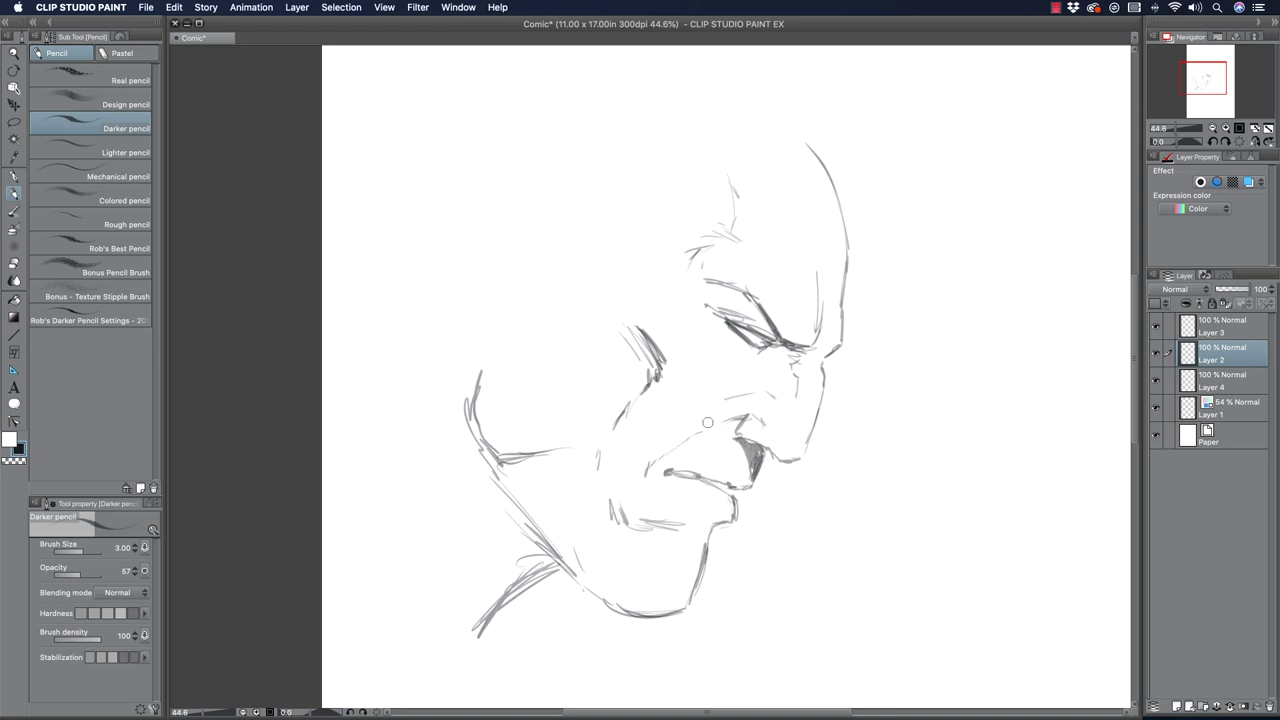
# Darken the eyelid, fill the shadow at the inner eye corner and extend the cheekbone strokes.
pyautogui.moveTo(716, 310)
pyautogui.mouseDown()
pyautogui.moveTo(704, 290)
pyautogui.moveTo(744, 318)
pyautogui.mouseUp()
pyautogui.moveTo(758, 350)
pyautogui.mouseDown()
pyautogui.moveTo(790, 384)
pyautogui.moveTo(776, 372)
pyautogui.moveTo(819, 336)
pyautogui.mouseUp()
pyautogui.moveTo(636, 334)
pyautogui.mouseDown()
pyautogui.moveTo(650, 378)
pyautogui.moveTo(656, 344)
pyautogui.moveTo(689, 373)
pyautogui.mouseUp()
# Add wrinkle lines above the brow and thicken the forehead's front contour.
pyautogui.moveTo(690, 290)
pyautogui.mouseDown()
pyautogui.moveTo(687, 262)
pyautogui.moveTo(762, 257)
pyautogui.moveTo(809, 275)
pyautogui.mouseUp()
pyautogui.moveTo(798, 212); pyautogui.dragTo(844, 302)
pyautogui.moveTo(849, 250); pyautogui.dragTo(846, 284)
pyautogui.moveTo(846, 222); pyautogui.dragTo(848, 266)
pyautogui.moveTo(822, 166)
pyautogui.mouseDown()
pyautogui.moveTo(843, 306)
pyautogui.moveTo(829, 354)
pyautogui.mouseUp()
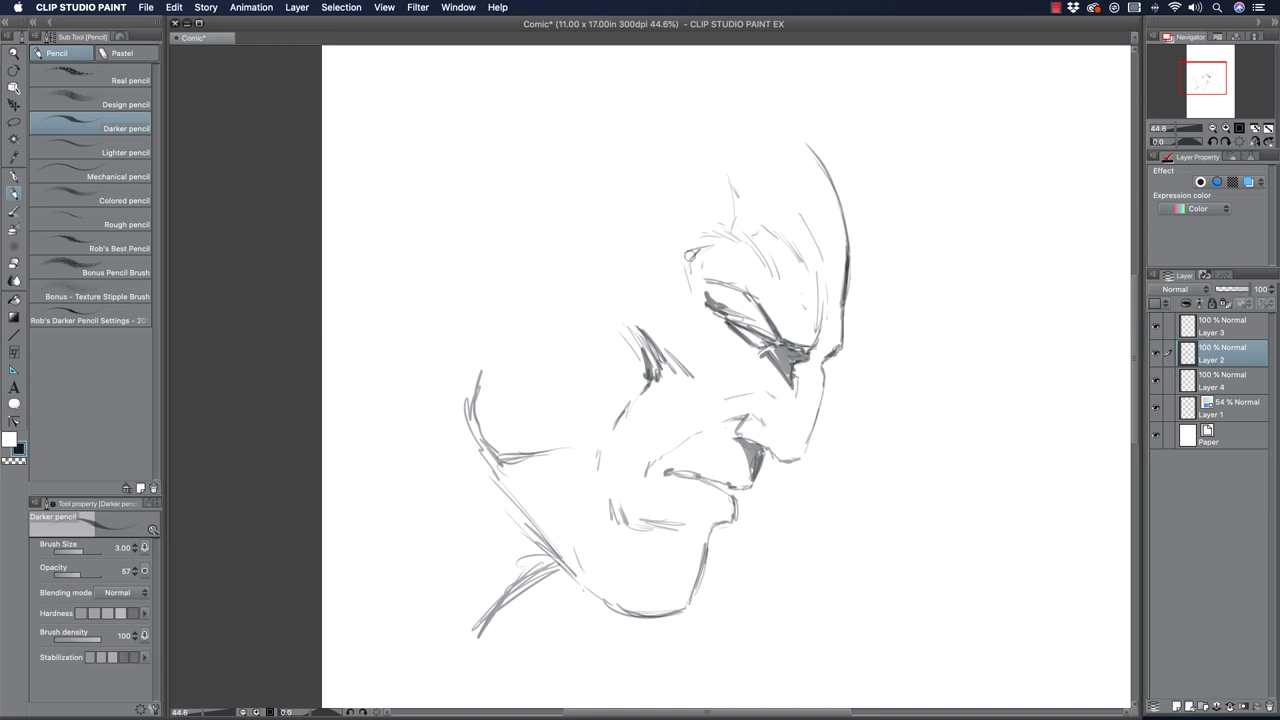
# Strengthen the jawline and fill the triangular neck shadow beneath it.
pyautogui.moveTo(470, 398); pyautogui.dragTo(556, 560)
pyautogui.moveTo(479, 434)
pyautogui.mouseDown()
pyautogui.moveTo(490, 482)
pyautogui.moveTo(481, 621)
pyautogui.mouseUp()
pyautogui.moveTo(491, 566)
pyautogui.mouseDown()
pyautogui.moveTo(492, 540)
pyautogui.moveTo(520, 567)
pyautogui.moveTo(526, 540)
pyautogui.moveTo(546, 548)
pyautogui.moveTo(536, 574)
pyautogui.moveTo(502, 510)
pyautogui.moveTo(585, 590)
pyautogui.moveTo(626, 609)
pyautogui.mouseUp()
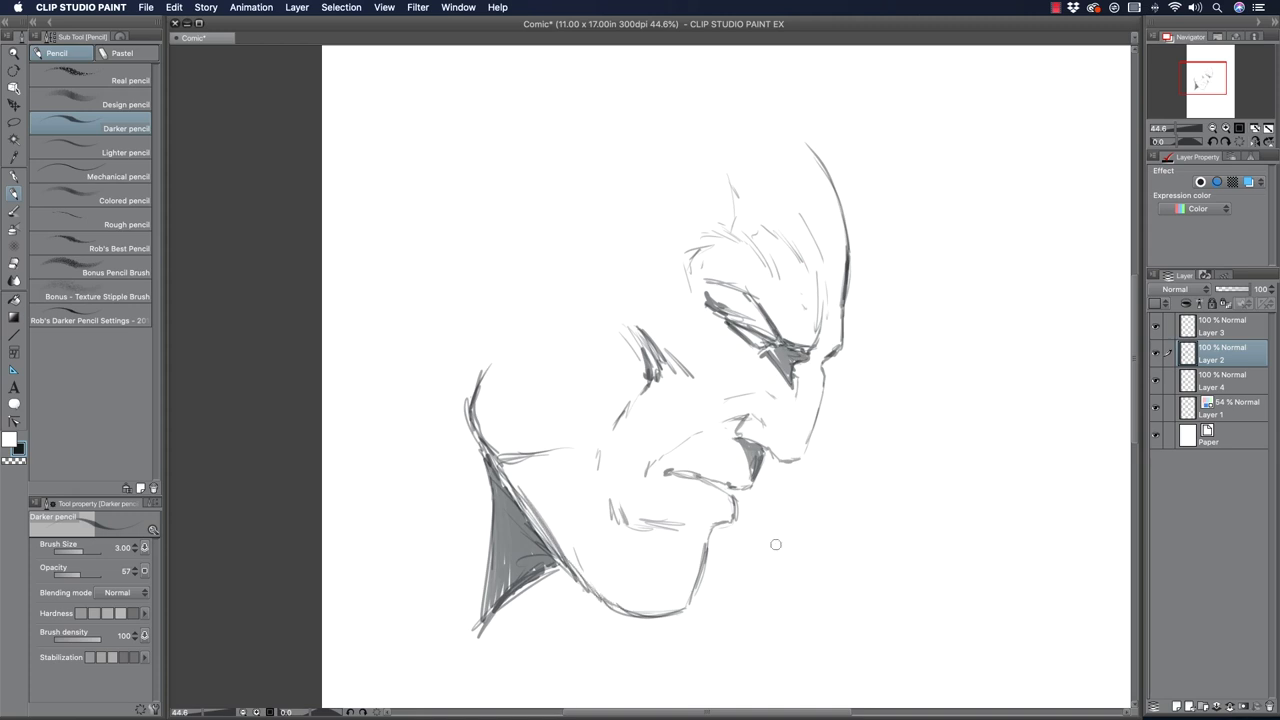
# Try a G-pen stroke beside the chin, undo it and return to the Darker pencil.
pyautogui.click(15, 175)
pyautogui.moveTo(818, 515); pyautogui.dragTo(750, 662)
pyautogui.press('super+z')
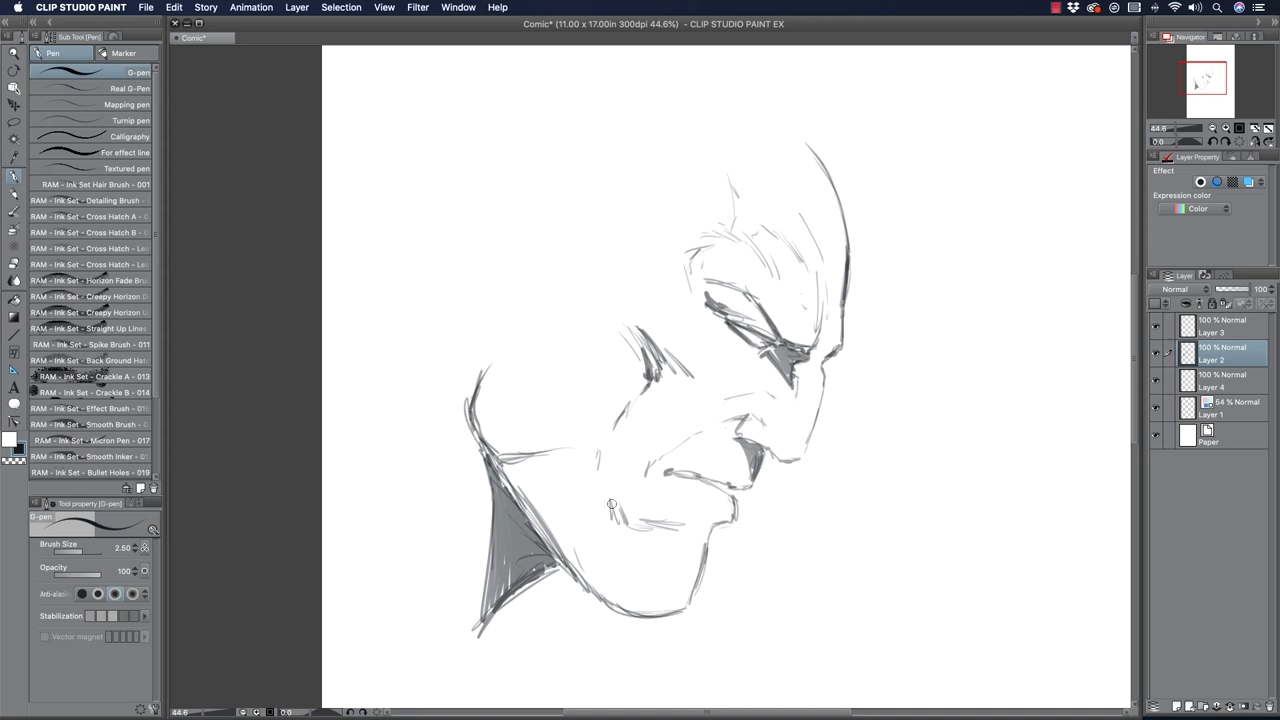
pyautogui.click(15, 193)
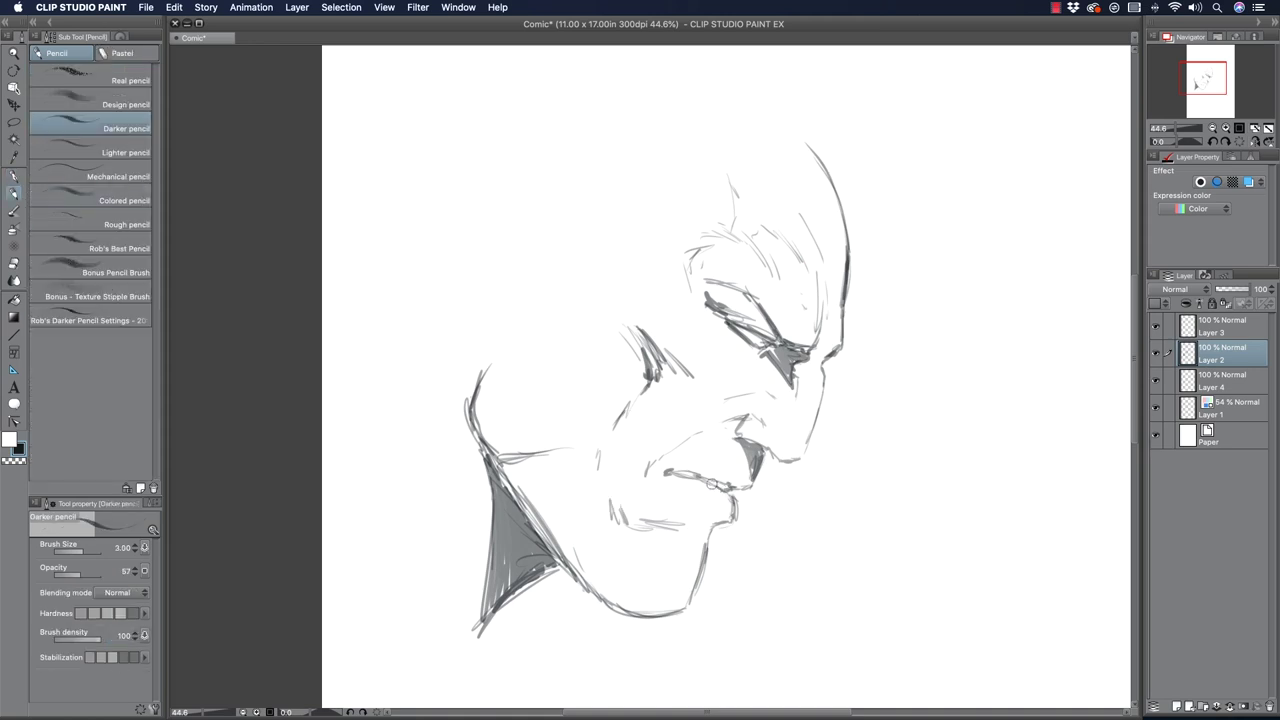
# Darken the lower lip and sketch the back of the neck with long loose strokes.
pyautogui.moveTo(727, 497); pyautogui.dragTo(719, 521)
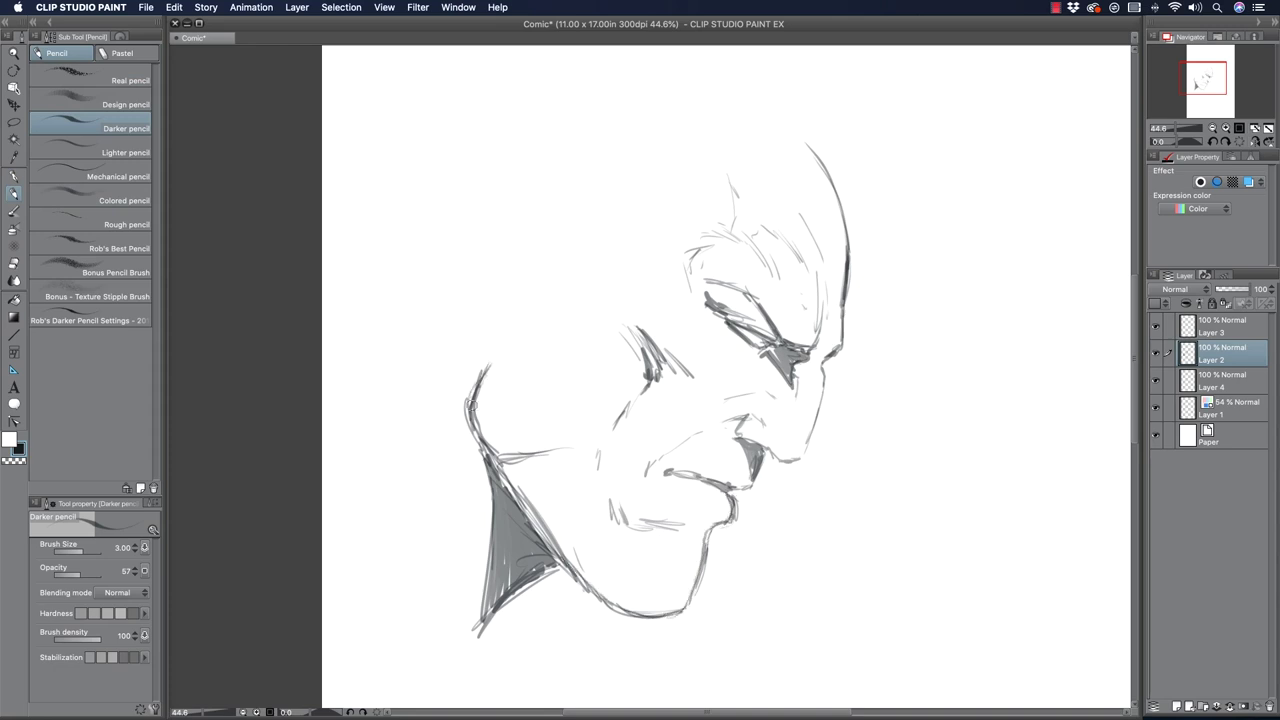
pyautogui.moveTo(446, 370)
pyautogui.mouseDown()
pyautogui.moveTo(420, 470)
pyautogui.moveTo(428, 488)
pyautogui.mouseUp()
pyautogui.moveTo(444, 424); pyautogui.dragTo(412, 558)
pyautogui.moveTo(416, 464); pyautogui.dragTo(405, 495)
pyautogui.moveTo(415, 481); pyautogui.dragTo(372, 533)
pyautogui.moveTo(430, 443); pyautogui.dragTo(417, 476)
# Hatch along the back of the neck shadow and thicken the jawline from its upper end to the chin.
pyautogui.moveTo(488, 524); pyautogui.dragTo(480, 594)
pyautogui.moveTo(492, 496); pyautogui.dragTo(462, 604)
pyautogui.moveTo(491, 498); pyautogui.dragTo(478, 568)
pyautogui.moveTo(478, 382); pyautogui.dragTo(499, 338)
pyautogui.moveTo(469, 412)
pyautogui.mouseDown()
pyautogui.moveTo(490, 480)
pyautogui.moveTo(545, 547)
pyautogui.mouseUp()
pyautogui.moveTo(460, 427)
pyautogui.mouseDown()
pyautogui.moveTo(480, 460)
pyautogui.moveTo(472, 452)
pyautogui.mouseUp()
pyautogui.moveTo(504, 495); pyautogui.dragTo(628, 614)
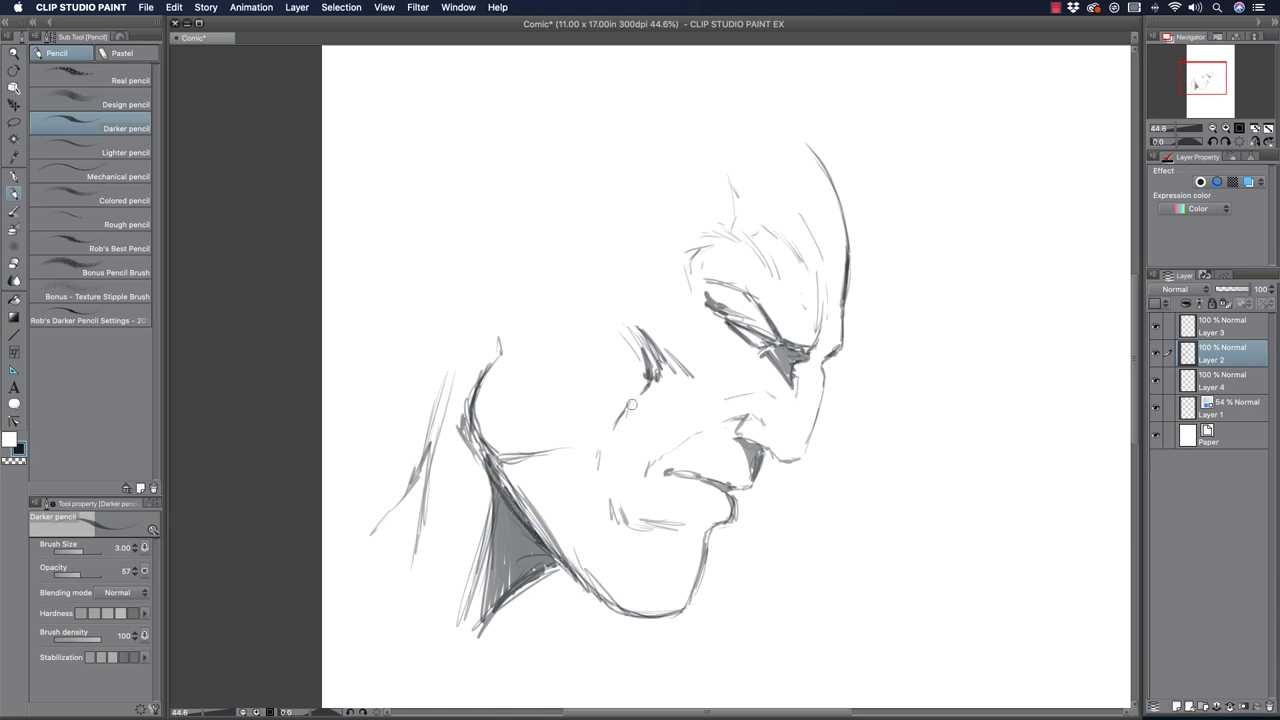
# Strengthen the nostril and nose contour up to the brow, and add more forehead wrinkles.
pyautogui.moveTo(726, 428)
pyautogui.mouseDown()
pyautogui.moveTo(743, 417)
pyautogui.moveTo(704, 433)
pyautogui.moveTo(742, 394)
pyautogui.moveTo(789, 429)
pyautogui.mouseUp()
pyautogui.moveTo(750, 437)
pyautogui.mouseDown()
pyautogui.moveTo(800, 458)
pyautogui.moveTo(824, 394)
pyautogui.moveTo(822, 368)
pyautogui.moveTo(818, 408)
pyautogui.moveTo(822, 347)
pyautogui.moveTo(841, 351)
pyautogui.moveTo(842, 318)
pyautogui.mouseUp()
pyautogui.moveTo(769, 238); pyautogui.dragTo(815, 292)
pyautogui.moveTo(778, 236); pyautogui.dragTo(813, 270)
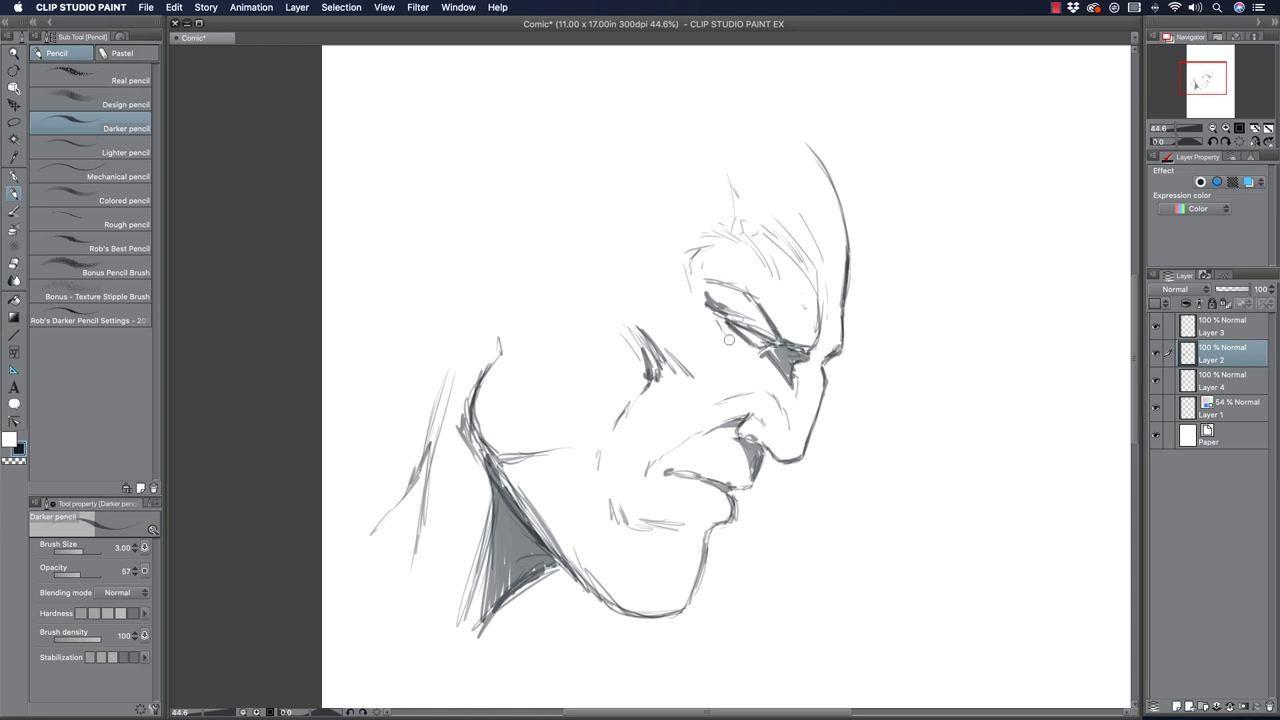
# Draw the hairline around the forehead and temple, the front hair outline and the temple crease.
pyautogui.moveTo(669, 268); pyautogui.dragTo(665, 248)
pyautogui.moveTo(847, 240)
pyautogui.mouseDown()
pyautogui.moveTo(858, 200)
pyautogui.moveTo(750, 46)
pyautogui.moveTo(847, 216)
pyautogui.moveTo(760, 103)
pyautogui.moveTo(740, 141)
pyautogui.moveTo(622, 169)
pyautogui.moveTo(625, 270)
pyautogui.moveTo(555, 331)
pyautogui.moveTo(508, 296)
pyautogui.moveTo(490, 302)
pyautogui.moveTo(451, 370)
pyautogui.moveTo(399, 364)
pyautogui.moveTo(446, 358)
pyautogui.moveTo(585, 297)
pyautogui.moveTo(627, 170)
pyautogui.mouseUp()
pyautogui.moveTo(668, 272)
pyautogui.mouseDown()
pyautogui.moveTo(698, 315)
pyautogui.moveTo(663, 282)
pyautogui.mouseUp()
pyautogui.moveTo(659, 263)
pyautogui.mouseDown()
pyautogui.moveTo(652, 227)
pyautogui.moveTo(670, 211)
pyautogui.moveTo(685, 237)
pyautogui.moveTo(702, 230)
pyautogui.moveTo(704, 153)
pyautogui.moveTo(718, 219)
pyautogui.mouseUp()
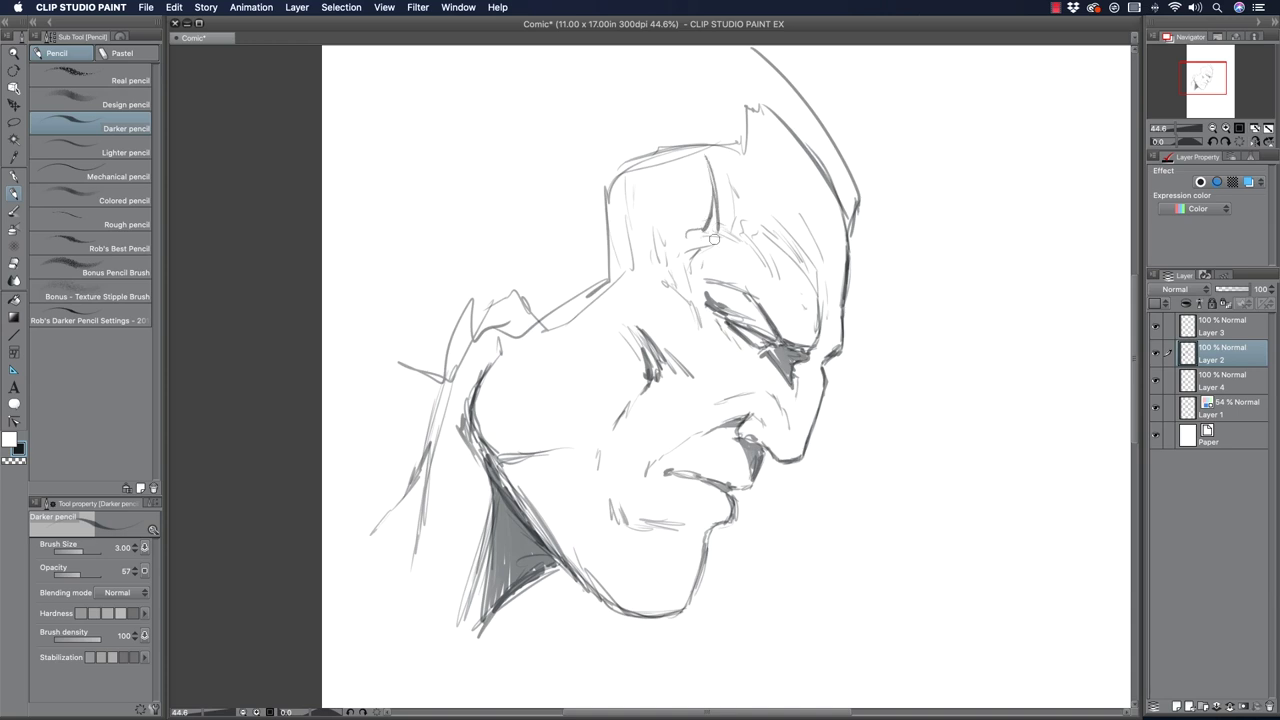
# Add contour lines on the cheek, jaw and under the eye, and hatch beside the mouth corner.
pyautogui.moveTo(615, 317)
pyautogui.mouseDown()
pyautogui.moveTo(626, 345)
pyautogui.moveTo(575, 455)
pyautogui.moveTo(553, 455)
pyautogui.moveTo(521, 490)
pyautogui.moveTo(525, 465)
pyautogui.mouseUp()
pyautogui.moveTo(529, 368); pyautogui.dragTo(561, 386)
pyautogui.moveTo(686, 376)
pyautogui.mouseDown()
pyautogui.moveTo(724, 379)
pyautogui.moveTo(698, 380)
pyautogui.mouseUp()
pyautogui.moveTo(668, 390); pyautogui.dragTo(709, 389)
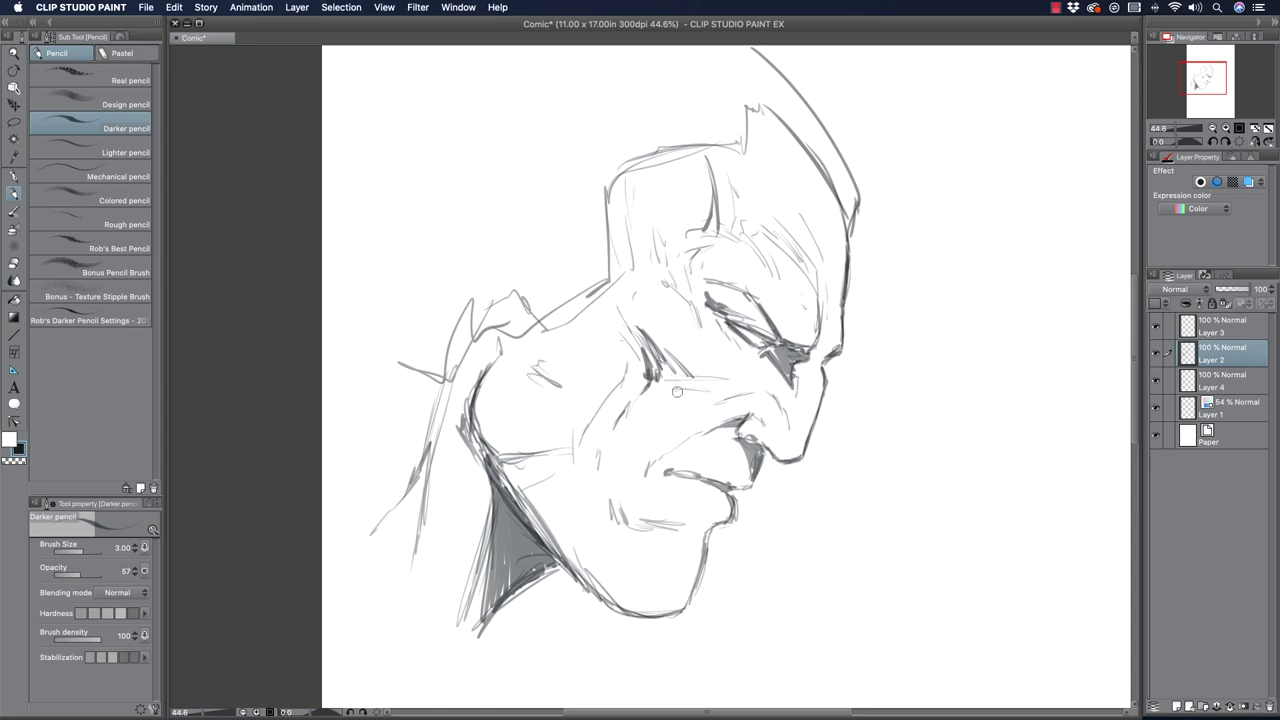
pyautogui.moveTo(606, 500)
pyautogui.mouseDown()
pyautogui.moveTo(620, 530)
pyautogui.moveTo(600, 562)
pyautogui.mouseUp()
# Reinforce the side hairline and rough in crossing strokes behind the neck and at the shoulder.
pyautogui.moveTo(606, 198)
pyautogui.mouseDown()
pyautogui.moveTo(617, 245)
pyautogui.moveTo(597, 298)
pyautogui.moveTo(528, 318)
pyautogui.moveTo(495, 312)
pyautogui.moveTo(497, 331)
pyautogui.moveTo(407, 374)
pyautogui.moveTo(435, 410)
pyautogui.moveTo(428, 456)
pyautogui.mouseUp()
pyautogui.moveTo(460, 412); pyautogui.dragTo(380, 438)
pyautogui.moveTo(452, 512)
pyautogui.mouseDown()
pyautogui.moveTo(382, 550)
pyautogui.moveTo(392, 610)
pyautogui.mouseUp()
pyautogui.moveTo(384, 512)
pyautogui.mouseDown()
pyautogui.moveTo(392, 556)
pyautogui.moveTo(450, 640)
pyautogui.mouseUp()
pyautogui.moveTo(384, 562); pyautogui.dragTo(444, 684)
pyautogui.moveTo(462, 624); pyautogui.dragTo(454, 670)
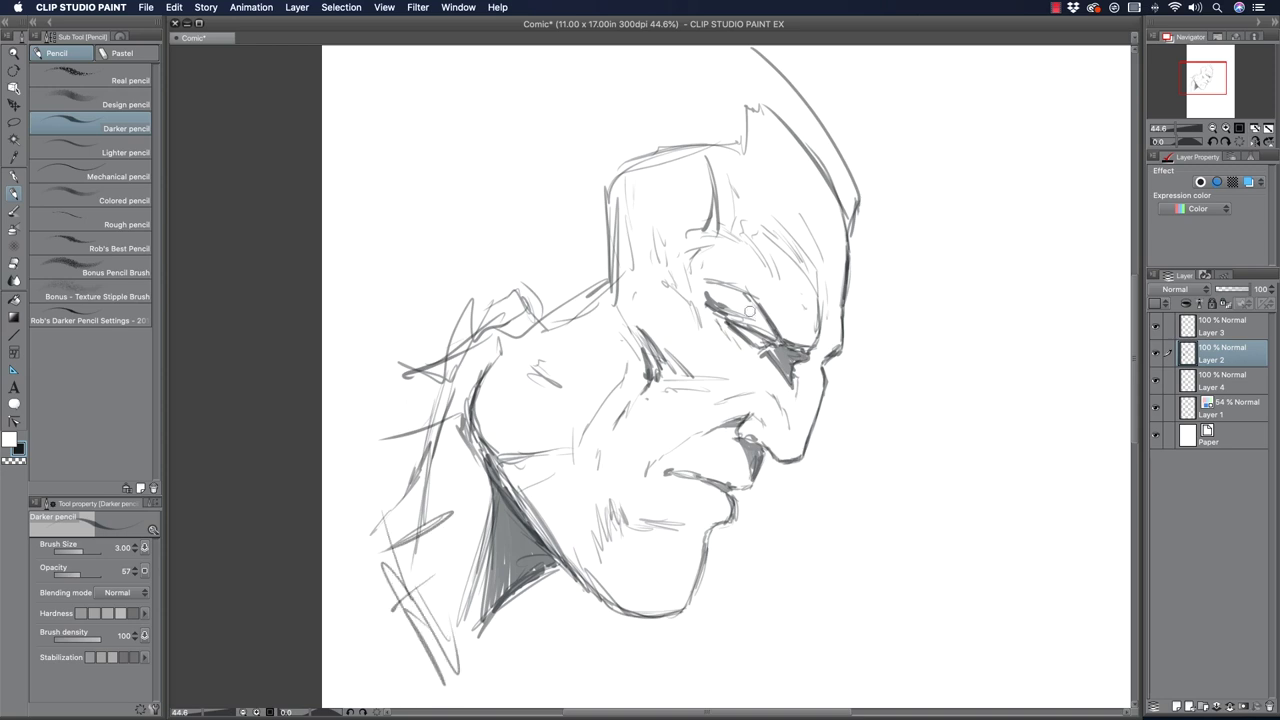
# Darken the hairline from the front peak down to the hair behind the jaw.
pyautogui.moveTo(782, 103); pyautogui.dragTo(846, 236)
pyautogui.moveTo(810, 170)
pyautogui.mouseDown()
pyautogui.moveTo(753, 104)
pyautogui.moveTo(743, 140)
pyautogui.moveTo(680, 142)
pyautogui.moveTo(614, 172)
pyautogui.moveTo(608, 294)
pyautogui.mouseUp()
pyautogui.moveTo(586, 292)
pyautogui.mouseDown()
pyautogui.moveTo(534, 321)
pyautogui.moveTo(494, 326)
pyautogui.mouseUp()
pyautogui.moveTo(502, 318); pyautogui.dragTo(449, 347)
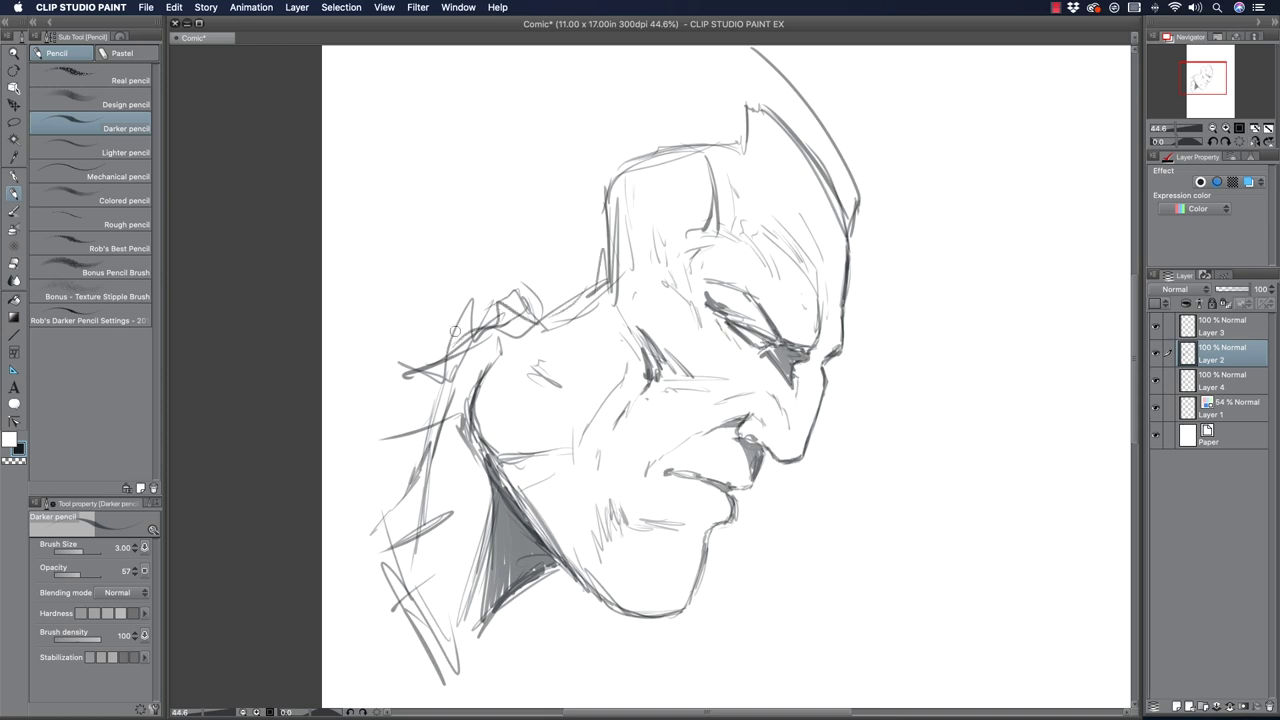
# Add loose hair strands above the side and top hairline, and shade the front section of hair.
pyautogui.moveTo(522, 110); pyautogui.dragTo(572, 304)
pyautogui.moveTo(644, 128)
pyautogui.mouseDown()
pyautogui.moveTo(640, 154)
pyautogui.moveTo(668, 118)
pyautogui.moveTo(676, 60)
pyautogui.mouseUp()
pyautogui.moveTo(680, 62); pyautogui.dragTo(692, 122)
pyautogui.moveTo(764, 92)
pyautogui.mouseDown()
pyautogui.moveTo(825, 168)
pyautogui.moveTo(773, 84)
pyautogui.moveTo(852, 214)
pyautogui.mouseUp()
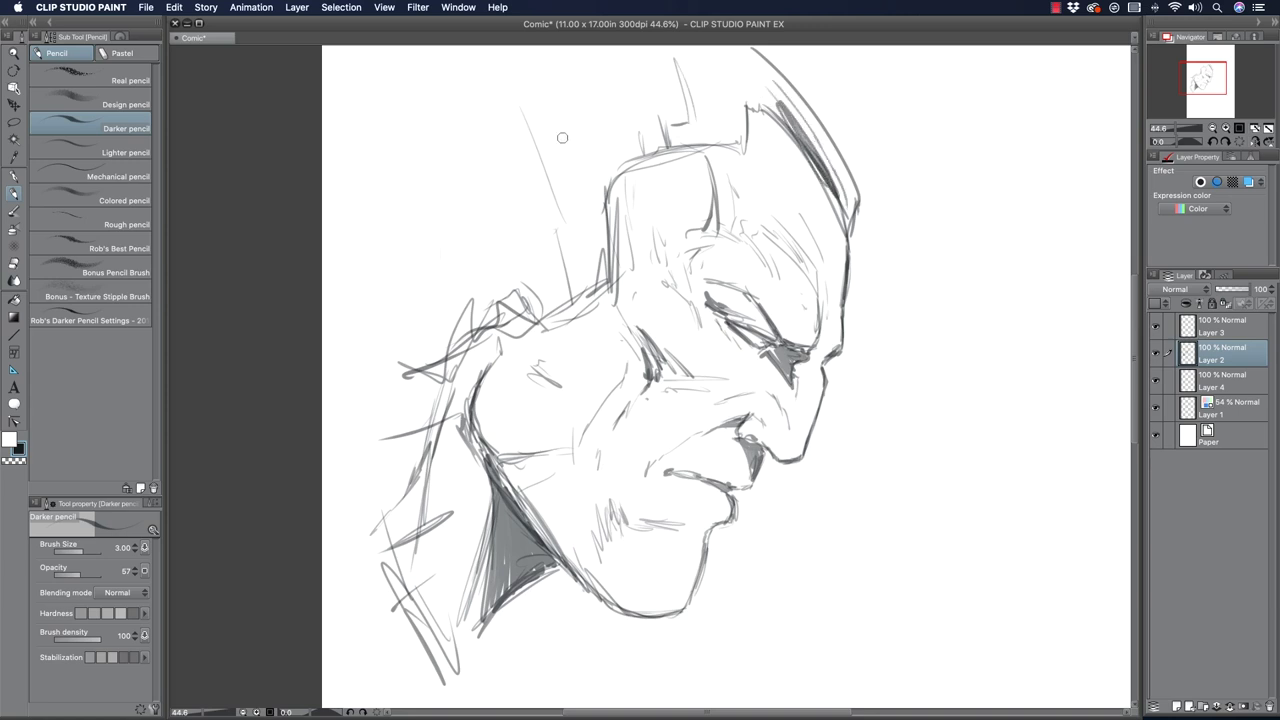
# Hatch the side hair above the ear with long curved vertical strokes, from the back of the head toward the temple.
pyautogui.moveTo(528, 96); pyautogui.dragTo(553, 280)
pyautogui.moveTo(533, 125); pyautogui.dragTo(550, 278)
pyautogui.moveTo(510, 98)
pyautogui.mouseDown()
pyautogui.moveTo(538, 274)
pyautogui.moveTo(528, 284)
pyautogui.mouseUp()
pyautogui.moveTo(496, 140)
pyautogui.mouseDown()
pyautogui.moveTo(516, 286)
pyautogui.moveTo(494, 290)
pyautogui.mouseUp()
pyautogui.moveTo(454, 148)
pyautogui.mouseDown()
pyautogui.moveTo(459, 288)
pyautogui.moveTo(437, 280)
pyautogui.mouseUp()
pyautogui.moveTo(514, 98); pyautogui.dragTo(492, 230)
pyautogui.moveTo(523, 116); pyautogui.dragTo(488, 287)
pyautogui.moveTo(534, 182)
pyautogui.mouseDown()
pyautogui.moveTo(501, 277)
pyautogui.moveTo(510, 286)
pyautogui.mouseUp()
pyautogui.moveTo(548, 214)
pyautogui.mouseDown()
pyautogui.moveTo(525, 279)
pyautogui.moveTo(542, 292)
pyautogui.mouseUp()
pyautogui.moveTo(576, 196)
pyautogui.mouseDown()
pyautogui.moveTo(566, 274)
pyautogui.moveTo(570, 250)
pyautogui.mouseUp()
pyautogui.moveTo(566, 64)
pyautogui.mouseDown()
pyautogui.moveTo(590, 175)
pyautogui.moveTo(566, 278)
pyautogui.mouseUp()
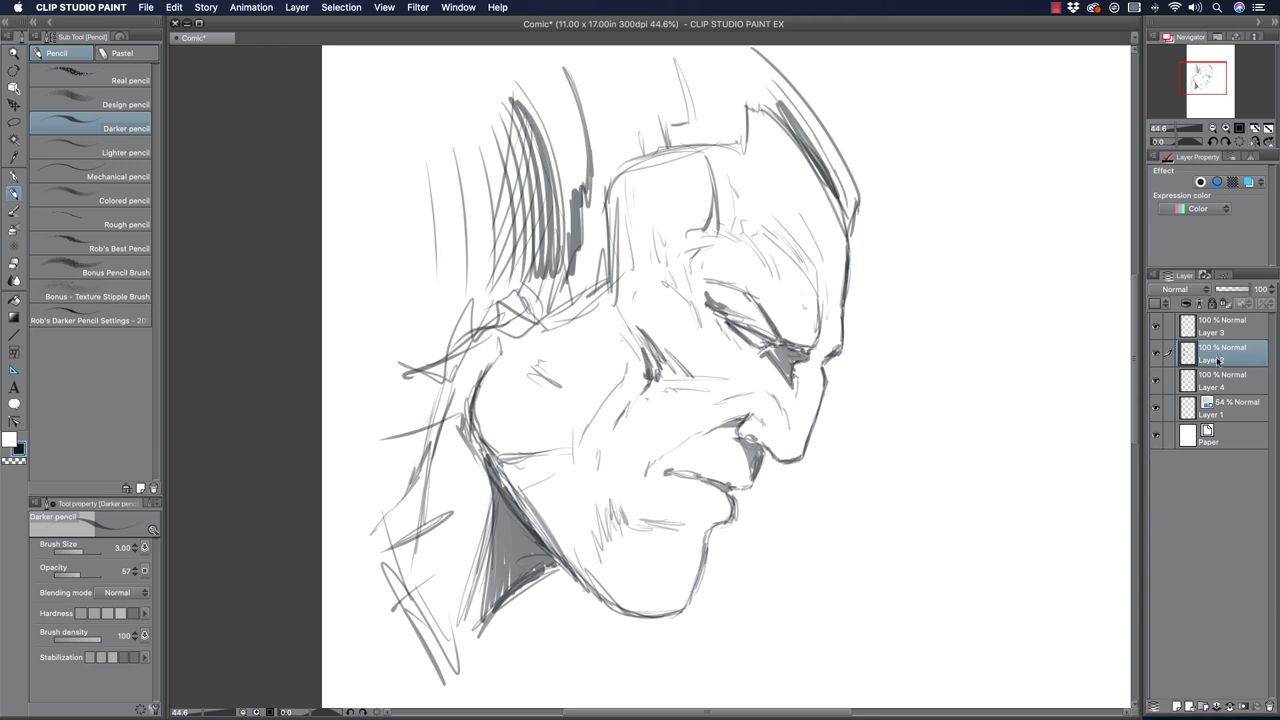
# Duplicate Layer 2 and hide the original, leaving the copy visible for blending.
pyautogui.moveTo(1233, 358); pyautogui.dragTo(1177, 706)
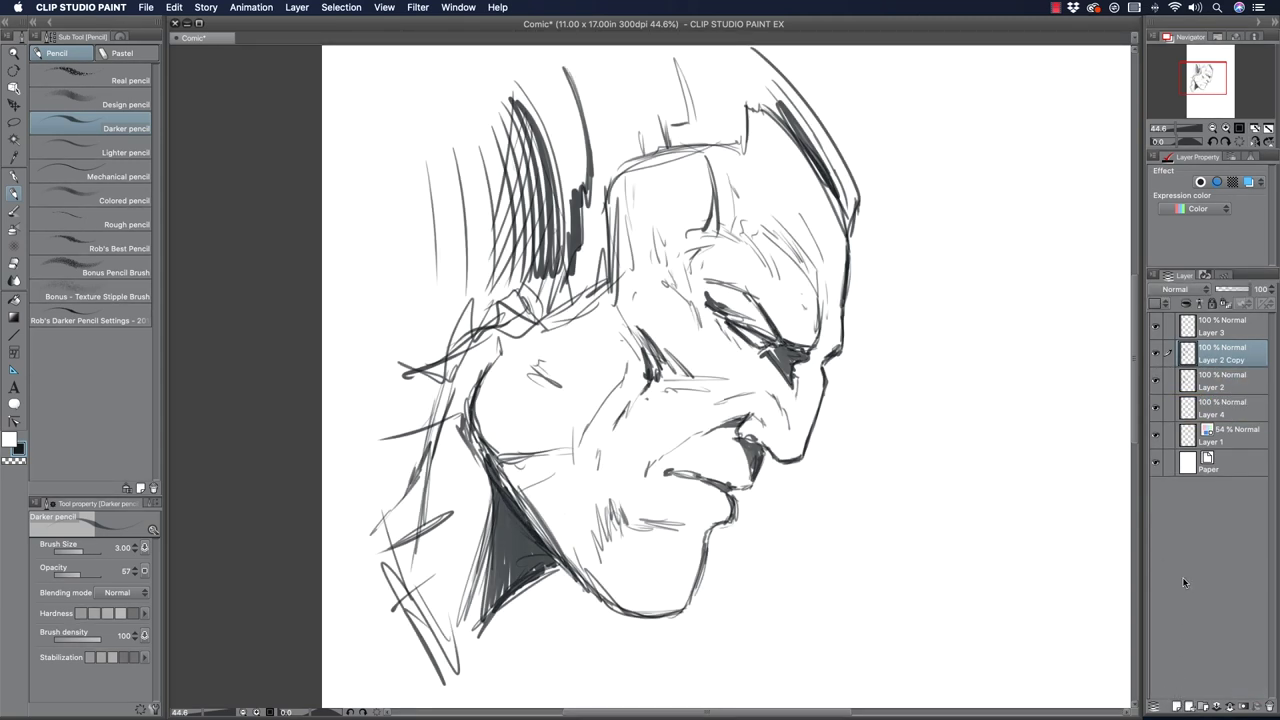
pyautogui.click(1157, 383)
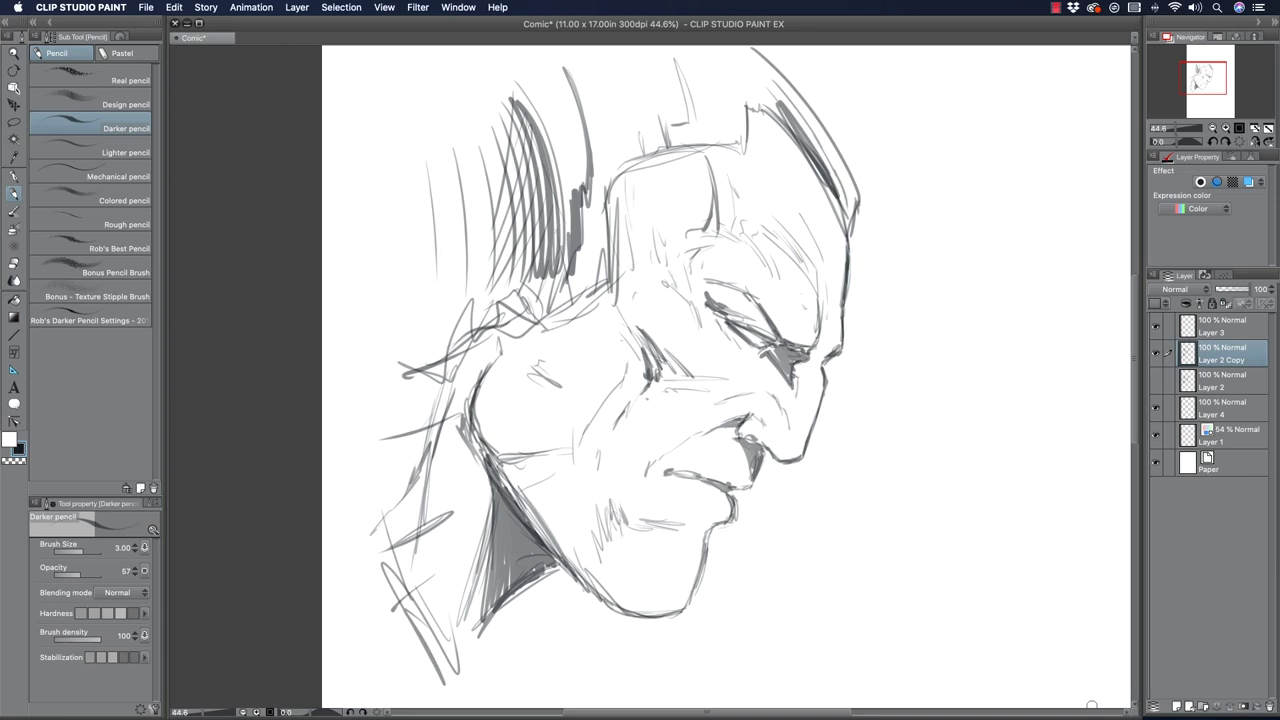
# With an enlarged Blend tool, smudge the shading on the neck, behind the jaw, on the cheekbone and around the eye and forehead.
pyautogui.click(14, 281)
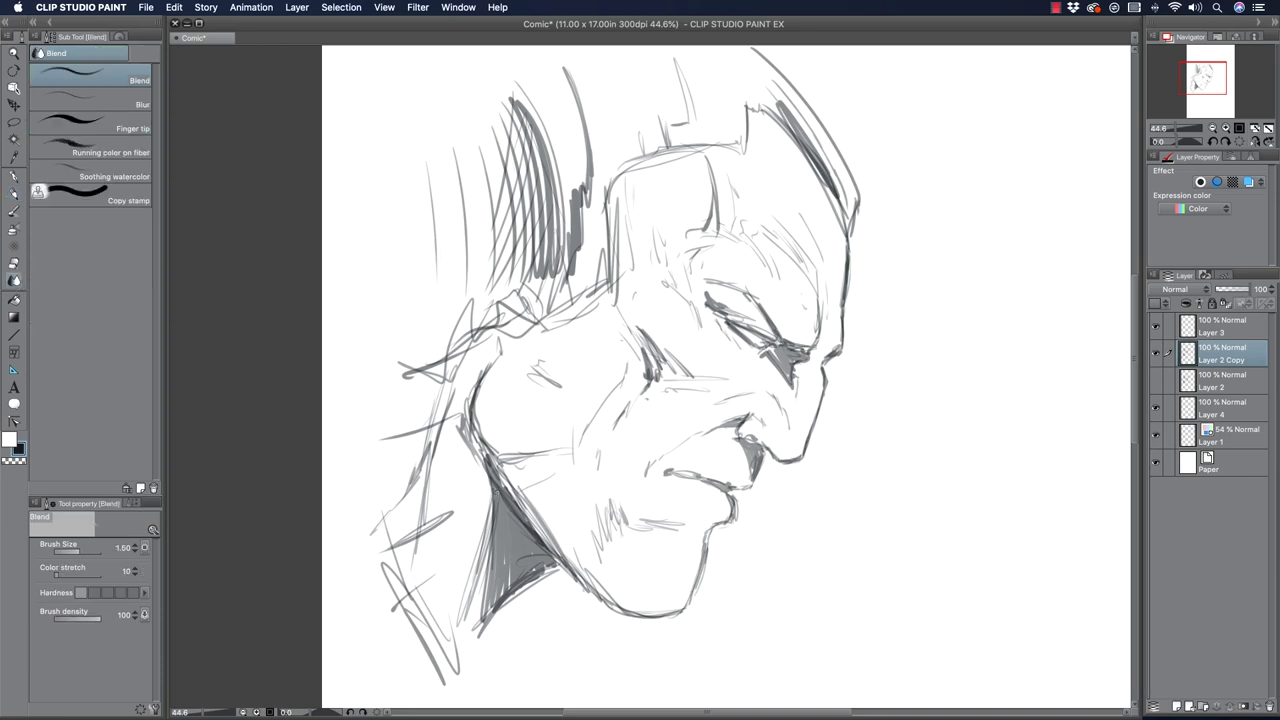
pyautogui.press(']')
pyautogui.press(']')
pyautogui.press(']')
pyautogui.press(']')
pyautogui.press(']')
pyautogui.press('[')
pyautogui.moveTo(505, 584); pyautogui.dragTo(494, 613)
pyautogui.moveTo(523, 563); pyautogui.dragTo(537, 553)
pyautogui.moveTo(515, 494)
pyautogui.mouseDown()
pyautogui.moveTo(523, 503)
pyautogui.moveTo(500, 471)
pyautogui.mouseUp()
pyautogui.moveTo(463, 433)
pyautogui.mouseDown()
pyautogui.moveTo(479, 553)
pyautogui.moveTo(498, 380)
pyautogui.moveTo(564, 375)
pyautogui.mouseUp()
pyautogui.moveTo(667, 334); pyautogui.dragTo(645, 318)
pyautogui.moveTo(704, 369)
pyautogui.mouseDown()
pyautogui.moveTo(790, 356)
pyautogui.moveTo(726, 286)
pyautogui.moveTo(780, 345)
pyautogui.moveTo(815, 300)
pyautogui.moveTo(780, 210)
pyautogui.moveTo(770, 128)
pyautogui.moveTo(836, 198)
pyautogui.mouseUp()
# Blend the hair above the forehead and ear and the shading toward the eye, raising the brush size to 5.
pyautogui.press('[')
pyautogui.moveTo(634, 154)
pyautogui.mouseDown()
pyautogui.moveTo(600, 276)
pyautogui.moveTo(532, 212)
pyautogui.moveTo(544, 142)
pyautogui.mouseUp()
pyautogui.press(']')
pyautogui.press(']')
pyautogui.moveTo(558, 274)
pyautogui.mouseDown()
pyautogui.moveTo(526, 100)
pyautogui.moveTo(580, 167)
pyautogui.moveTo(576, 114)
pyautogui.moveTo(568, 274)
pyautogui.moveTo(519, 93)
pyautogui.moveTo(576, 240)
pyautogui.moveTo(557, 288)
pyautogui.moveTo(616, 212)
pyautogui.moveTo(582, 308)
pyautogui.moveTo(596, 286)
pyautogui.moveTo(627, 329)
pyautogui.moveTo(657, 334)
pyautogui.moveTo(674, 294)
pyautogui.moveTo(773, 380)
pyautogui.moveTo(745, 300)
pyautogui.moveTo(724, 293)
pyautogui.moveTo(730, 312)
pyautogui.moveTo(711, 286)
pyautogui.moveTo(788, 316)
pyautogui.mouseUp()
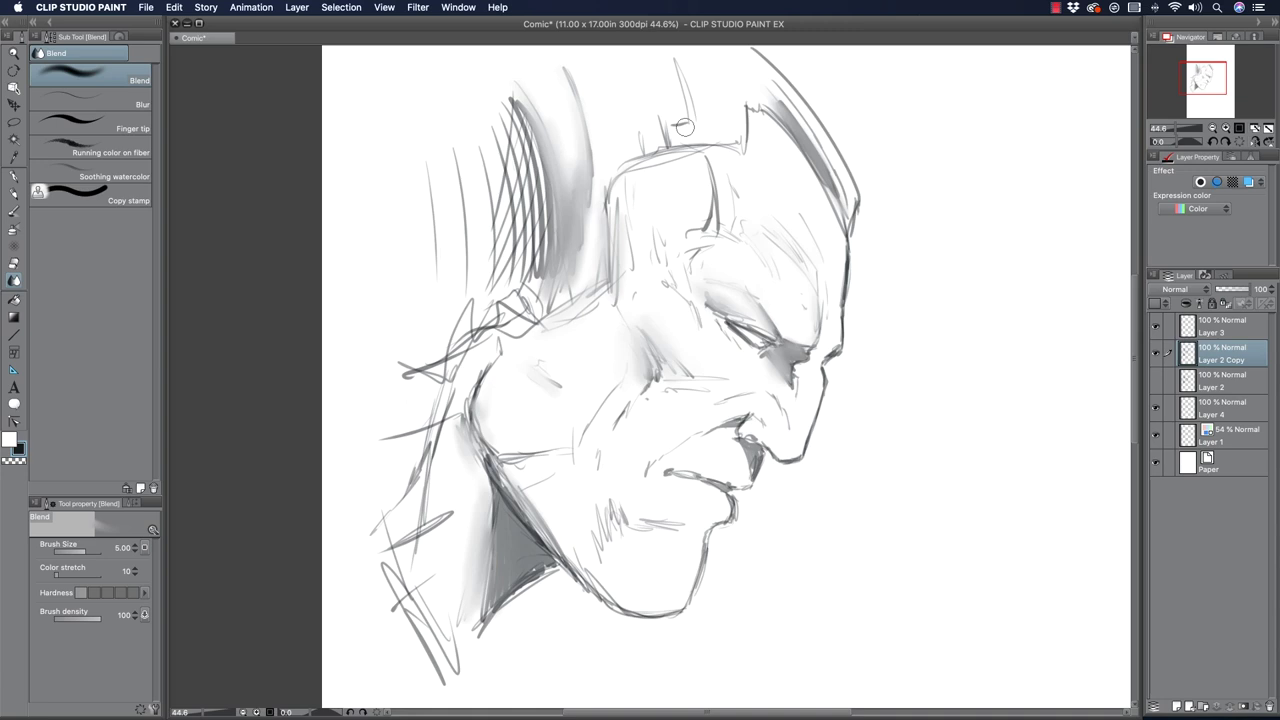
# Smooth the hatching beside the mouth corner, the lips and the shadow under the nose with a smaller Blend brush.
pyautogui.moveTo(609, 524)
pyautogui.mouseDown()
pyautogui.moveTo(607, 550)
pyautogui.moveTo(608, 497)
pyautogui.moveTo(628, 526)
pyautogui.mouseUp()
pyautogui.press('[')
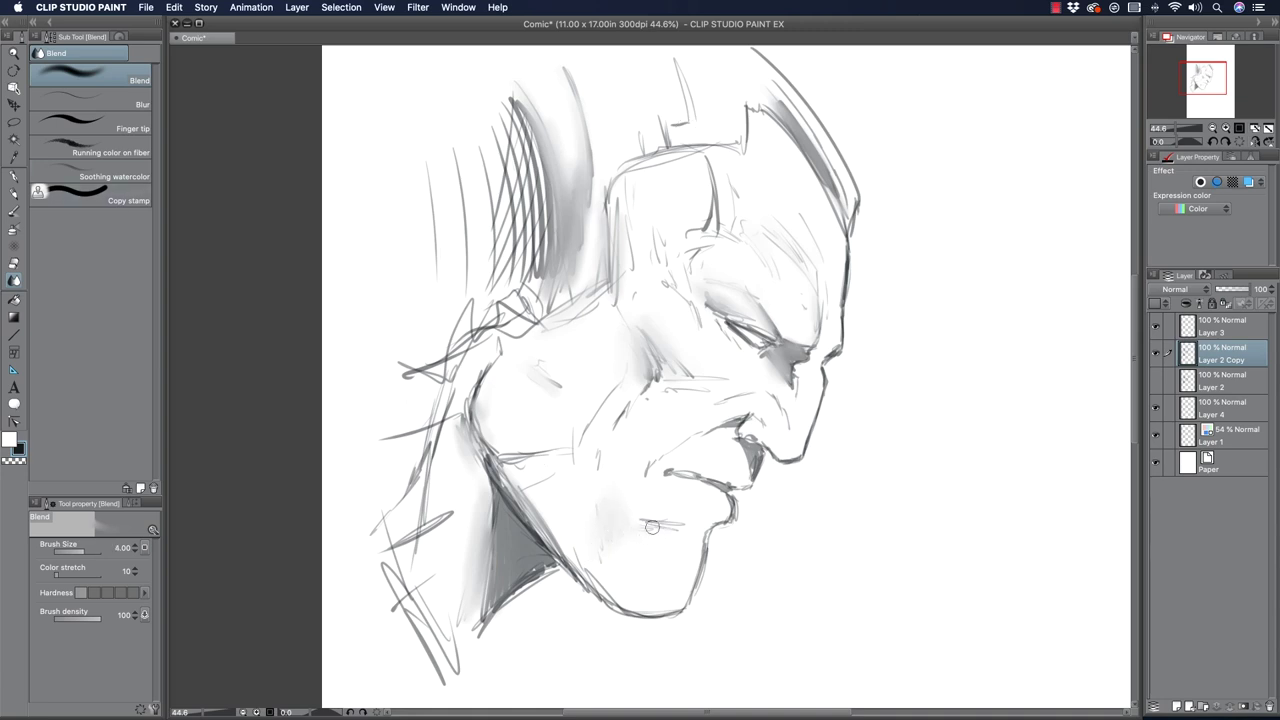
pyautogui.press('[')
pyautogui.moveTo(725, 497); pyautogui.dragTo(730, 517)
pyautogui.moveTo(680, 473); pyautogui.dragTo(669, 471)
pyautogui.moveTo(745, 454)
pyautogui.mouseDown()
pyautogui.moveTo(751, 444)
pyautogui.moveTo(754, 464)
pyautogui.moveTo(726, 421)
pyautogui.mouseUp()
# Blend the lower side hair at size 2.5 and the face profile, nose fold, jawline and shoulder strokes at size 2.
pyautogui.press('[')
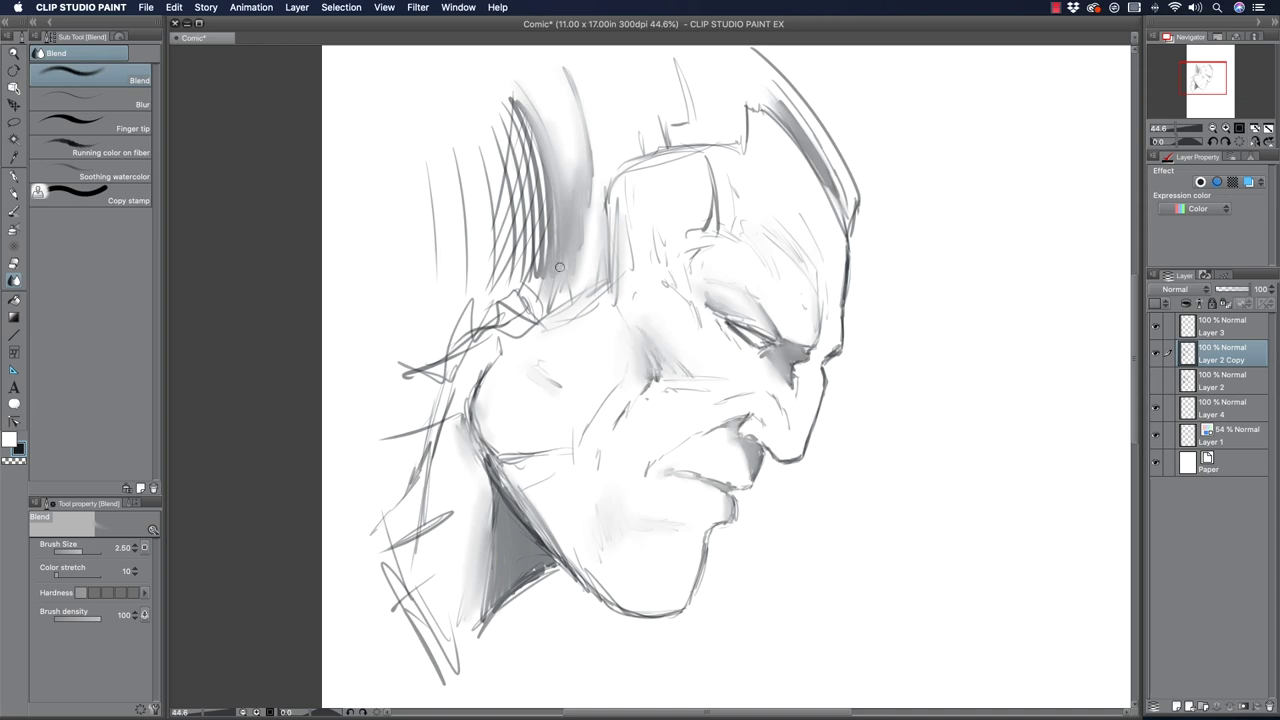
pyautogui.moveTo(513, 297)
pyautogui.mouseDown()
pyautogui.moveTo(552, 215)
pyautogui.moveTo(537, 126)
pyautogui.moveTo(592, 248)
pyautogui.mouseUp()
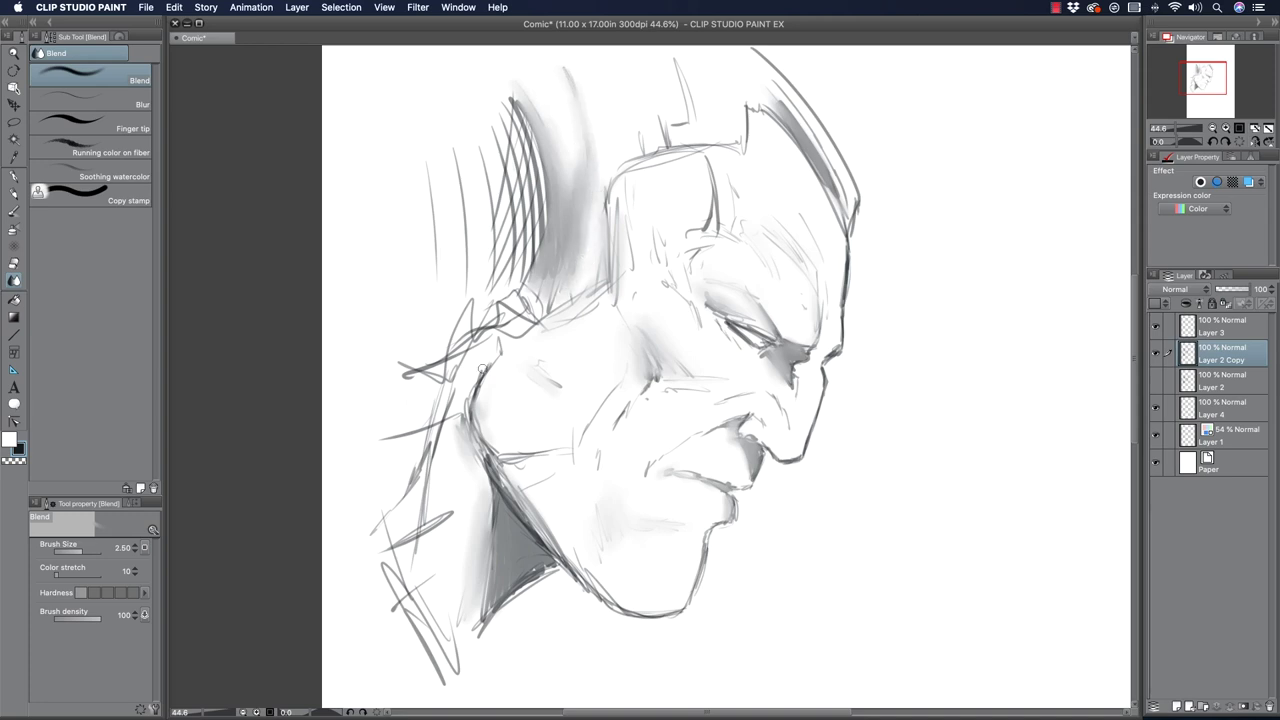
pyautogui.press('[')
pyautogui.moveTo(806, 443)
pyautogui.mouseDown()
pyautogui.moveTo(841, 322)
pyautogui.moveTo(844, 243)
pyautogui.mouseUp()
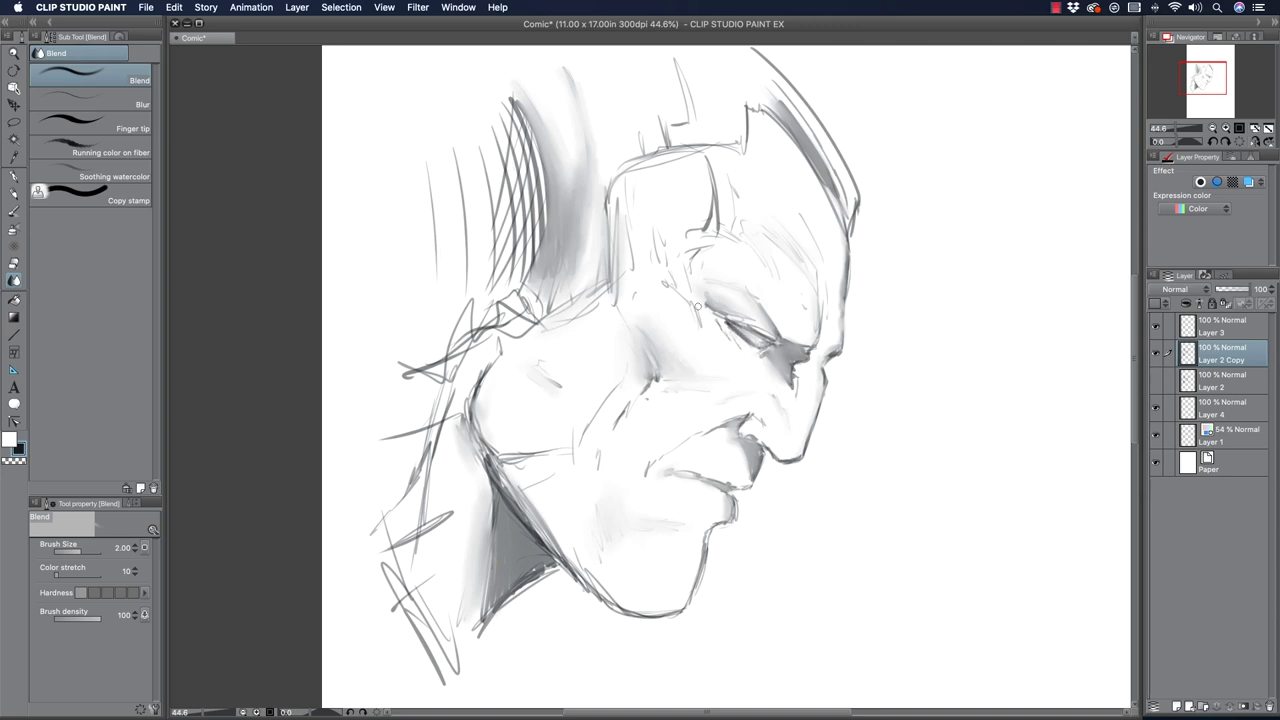
pyautogui.moveTo(700, 438); pyautogui.dragTo(751, 415)
pyautogui.moveTo(498, 459)
pyautogui.mouseDown()
pyautogui.moveTo(535, 455)
pyautogui.moveTo(499, 460)
pyautogui.moveTo(478, 388)
pyautogui.moveTo(431, 481)
pyautogui.moveTo(430, 520)
pyautogui.moveTo(446, 513)
pyautogui.moveTo(393, 542)
pyautogui.moveTo(394, 575)
pyautogui.mouseUp()
pyautogui.moveTo(429, 626); pyautogui.dragTo(450, 668)
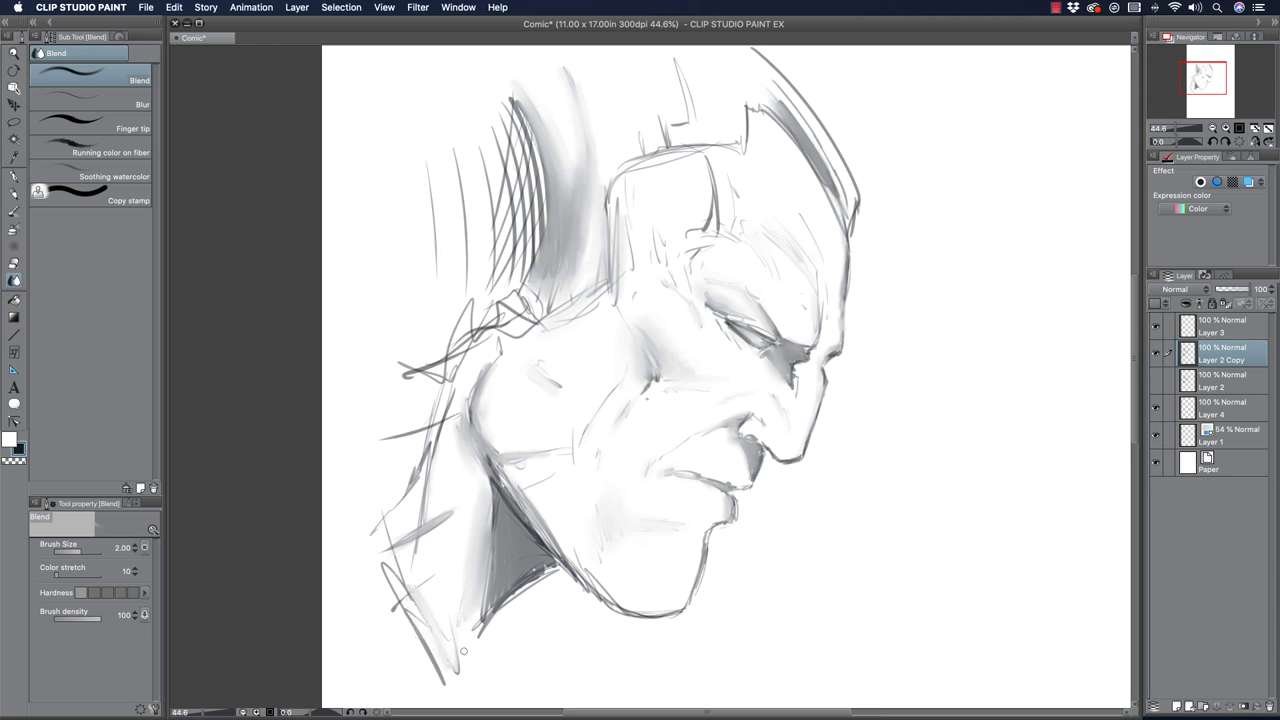
pyautogui.moveTo(530, 577)
pyautogui.mouseDown()
pyautogui.moveTo(505, 608)
pyautogui.moveTo(552, 566)
pyautogui.moveTo(623, 603)
pyautogui.mouseUp()
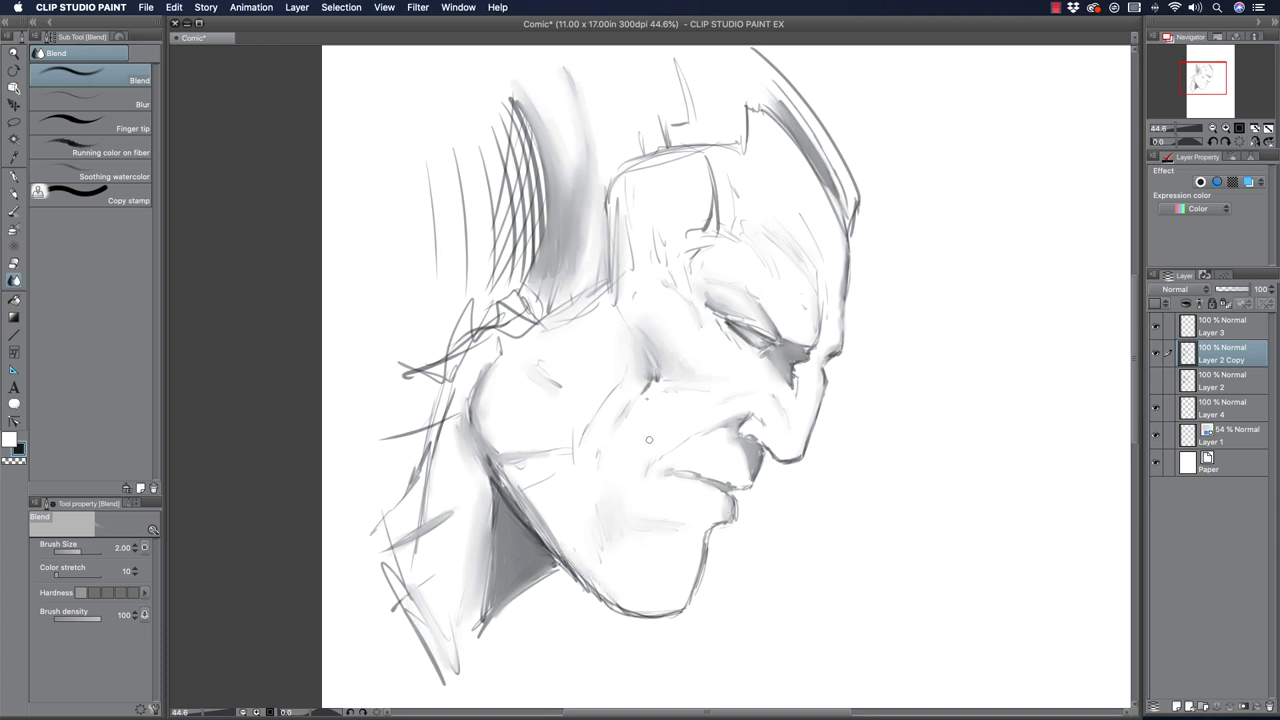
# With the Darker pencil at size 2, redraw the forehead profile, eyelid, cheekbone crease, mouth line and nostril area.
pyautogui.click(13, 194)
pyautogui.press('[')
pyautogui.moveTo(841, 312); pyautogui.dragTo(848, 261)
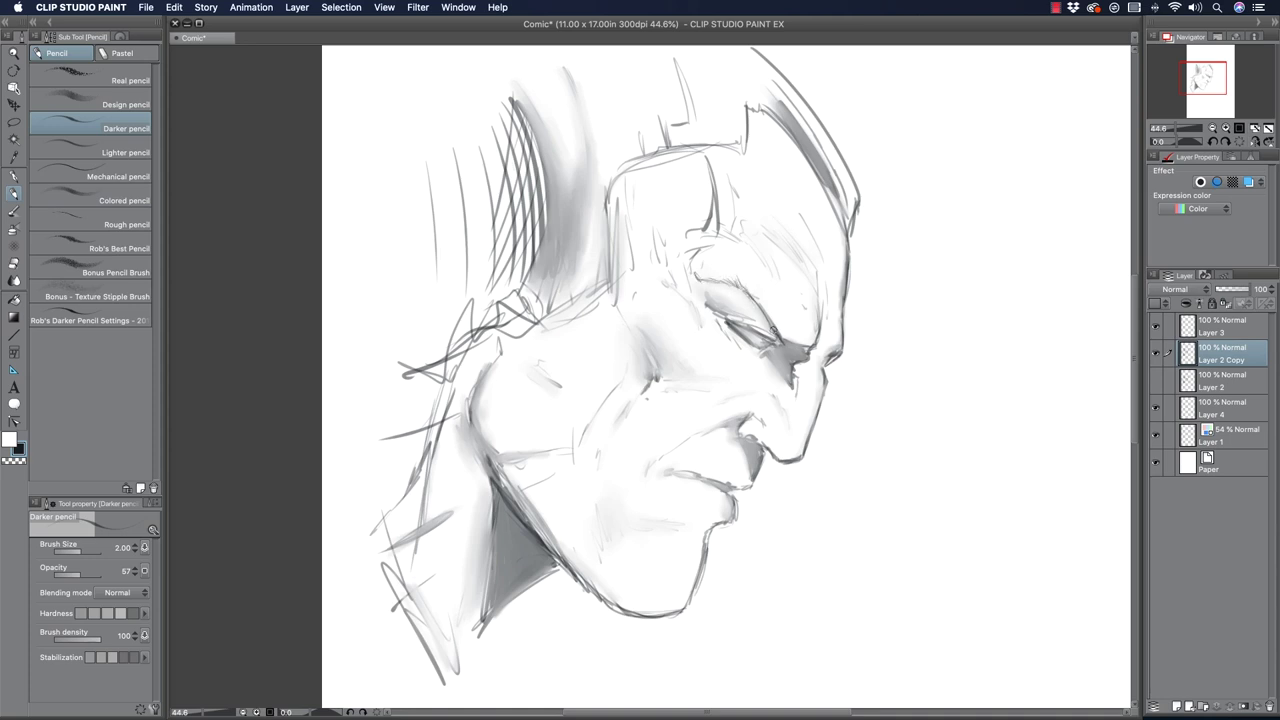
pyautogui.moveTo(764, 340); pyautogui.dragTo(728, 322)
pyautogui.moveTo(638, 332); pyautogui.dragTo(657, 375)
pyautogui.moveTo(637, 332); pyautogui.dragTo(664, 375)
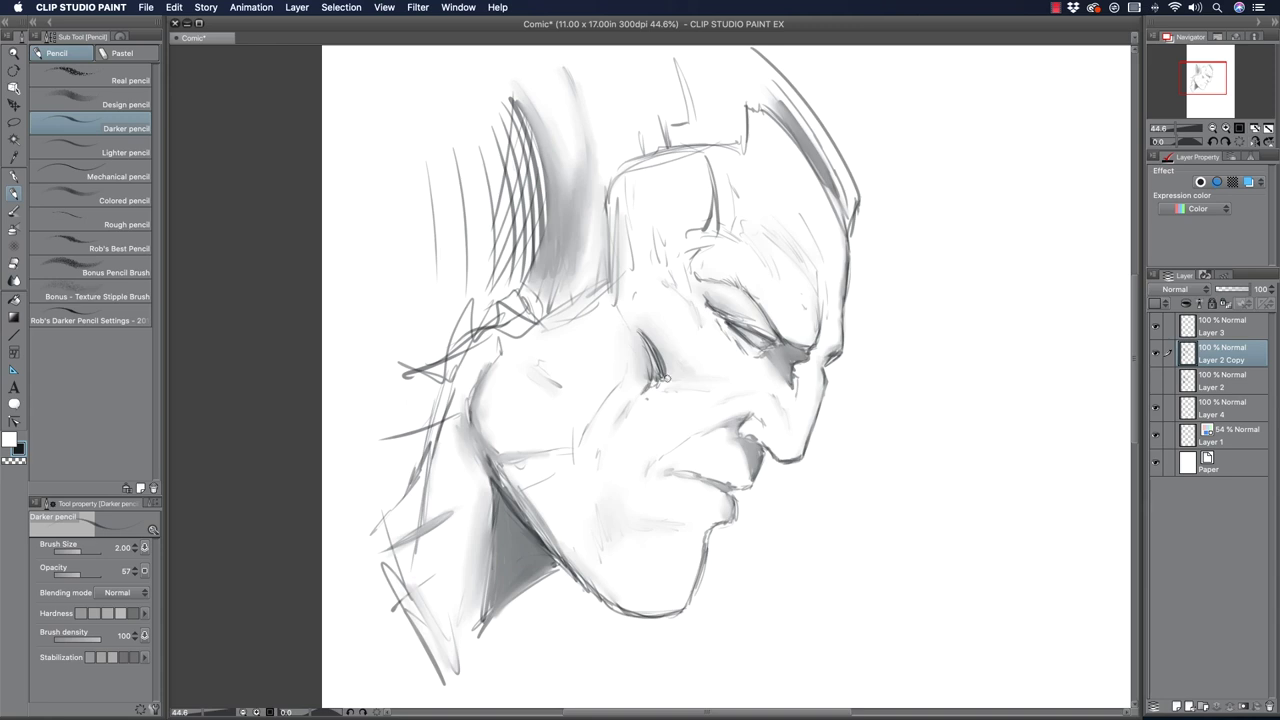
pyautogui.moveTo(675, 379); pyautogui.dragTo(648, 393)
pyautogui.moveTo(677, 469)
pyautogui.mouseDown()
pyautogui.moveTo(663, 474)
pyautogui.moveTo(728, 488)
pyautogui.moveTo(692, 474)
pyautogui.moveTo(728, 483)
pyautogui.moveTo(750, 465)
pyautogui.moveTo(740, 432)
pyautogui.moveTo(770, 447)
pyautogui.moveTo(750, 436)
pyautogui.mouseUp()
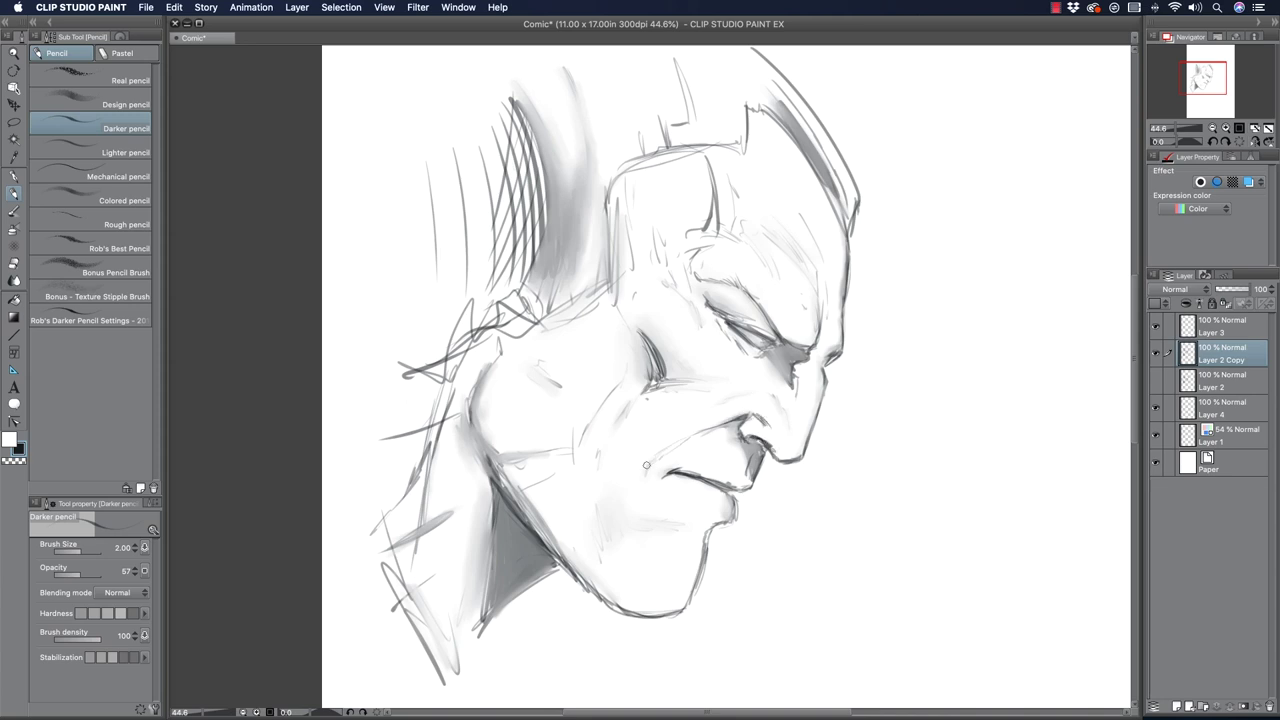
# Restate the crease beside the chin, the brow folds down to the nose bridge and the back of the jaw.
pyautogui.moveTo(618, 496)
pyautogui.mouseDown()
pyautogui.moveTo(652, 507)
pyautogui.moveTo(634, 516)
pyautogui.moveTo(659, 518)
pyautogui.moveTo(622, 531)
pyautogui.mouseUp()
pyautogui.moveTo(712, 281)
pyautogui.mouseDown()
pyautogui.moveTo(783, 337)
pyautogui.moveTo(777, 325)
pyautogui.mouseUp()
pyautogui.moveTo(711, 279)
pyautogui.mouseDown()
pyautogui.moveTo(743, 282)
pyautogui.moveTo(768, 314)
pyautogui.mouseUp()
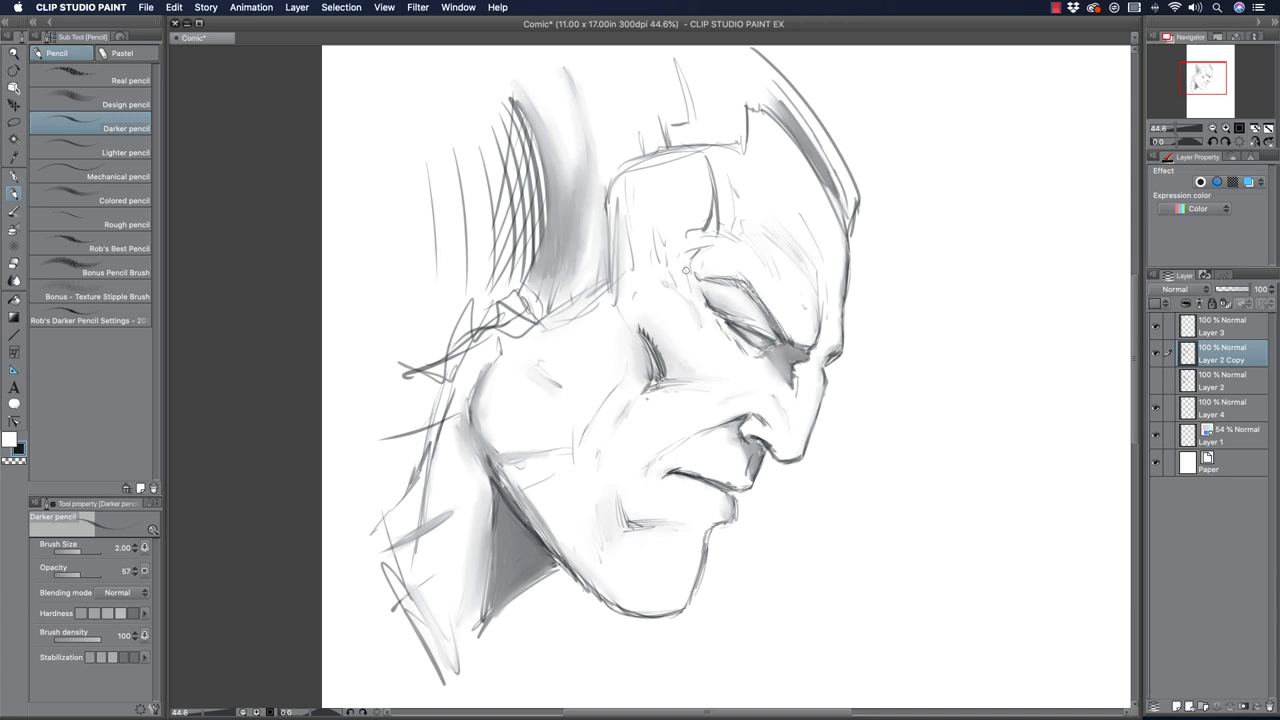
pyautogui.moveTo(718, 228)
pyautogui.mouseDown()
pyautogui.moveTo(768, 263)
pyautogui.moveTo(719, 207)
pyautogui.moveTo(802, 264)
pyautogui.moveTo(784, 236)
pyautogui.moveTo(820, 347)
pyautogui.mouseUp()
pyautogui.moveTo(834, 288); pyautogui.dragTo(821, 347)
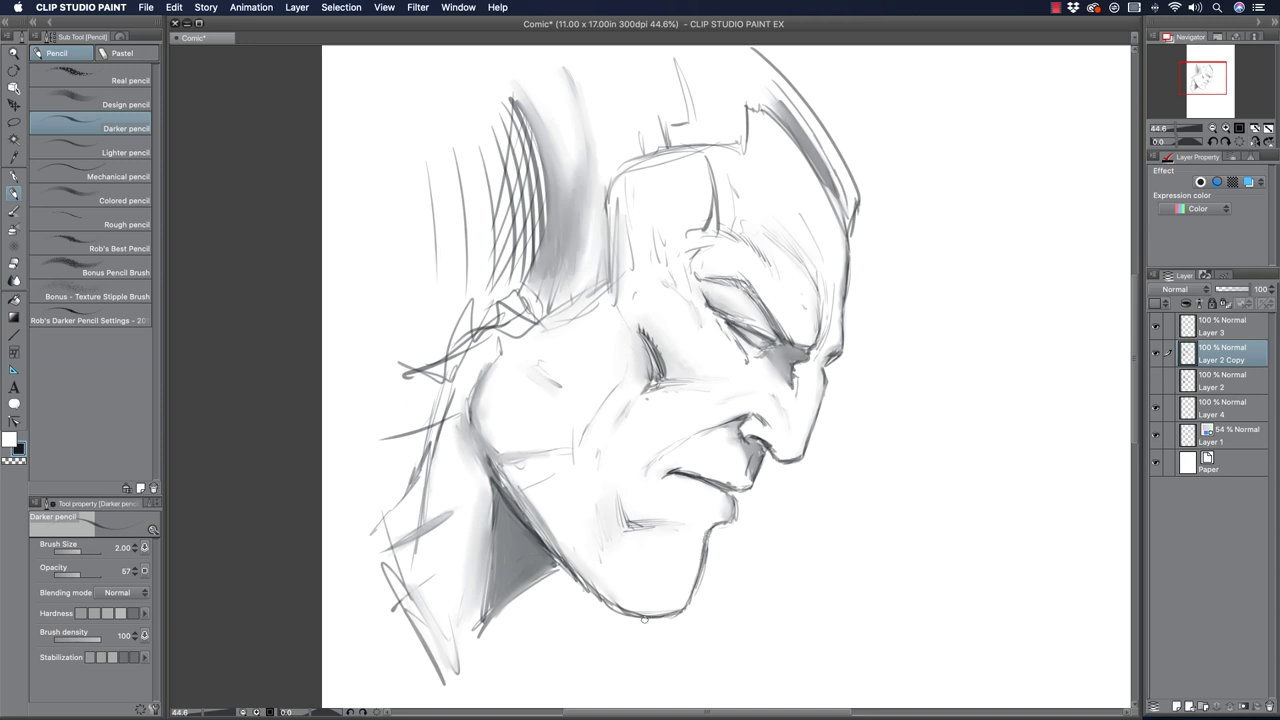
pyautogui.moveTo(468, 405); pyautogui.dragTo(490, 465)
pyautogui.moveTo(630, 332)
pyautogui.mouseDown()
pyautogui.moveTo(639, 399)
pyautogui.moveTo(628, 349)
pyautogui.moveTo(612, 450)
pyautogui.mouseUp()
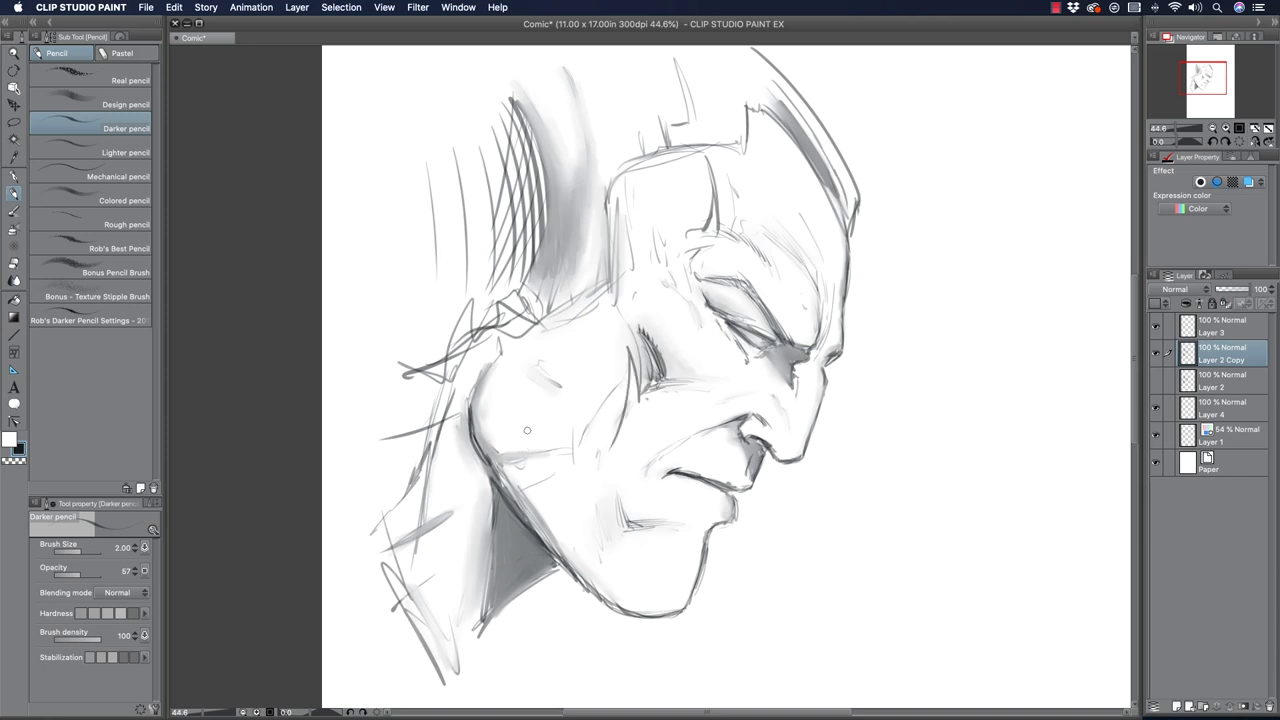
pyautogui.press('super+z')
pyautogui.moveTo(637, 328)
pyautogui.mouseDown()
pyautogui.moveTo(639, 395)
pyautogui.moveTo(636, 349)
pyautogui.moveTo(602, 450)
pyautogui.mouseUp()
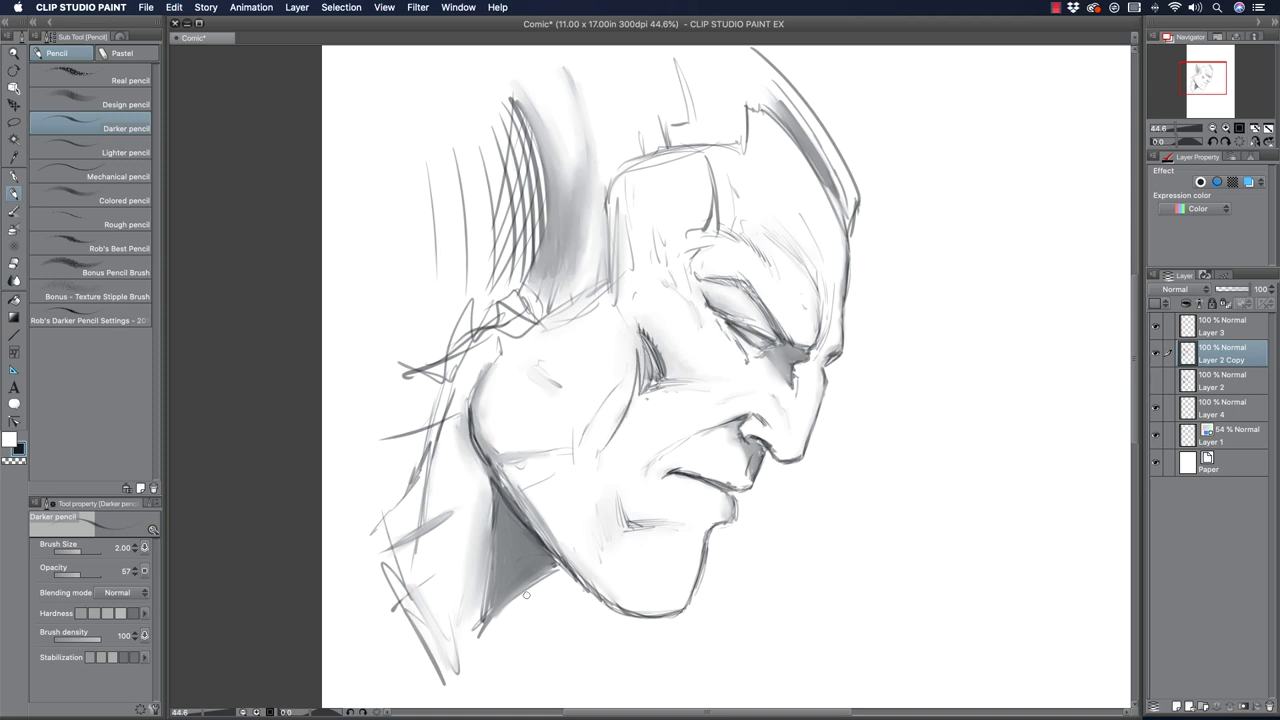
pyautogui.press('super+z')
pyautogui.moveTo(638, 318); pyautogui.dragTo(641, 400)
pyautogui.moveTo(636, 346); pyautogui.dragTo(608, 438)
pyautogui.press('super+z')
pyautogui.press('super+z')
pyautogui.moveTo(611, 335)
pyautogui.mouseDown()
pyautogui.moveTo(621, 398)
pyautogui.moveTo(611, 362)
pyautogui.moveTo(604, 438)
pyautogui.mouseUp()
pyautogui.moveTo(621, 358); pyautogui.dragTo(601, 376)
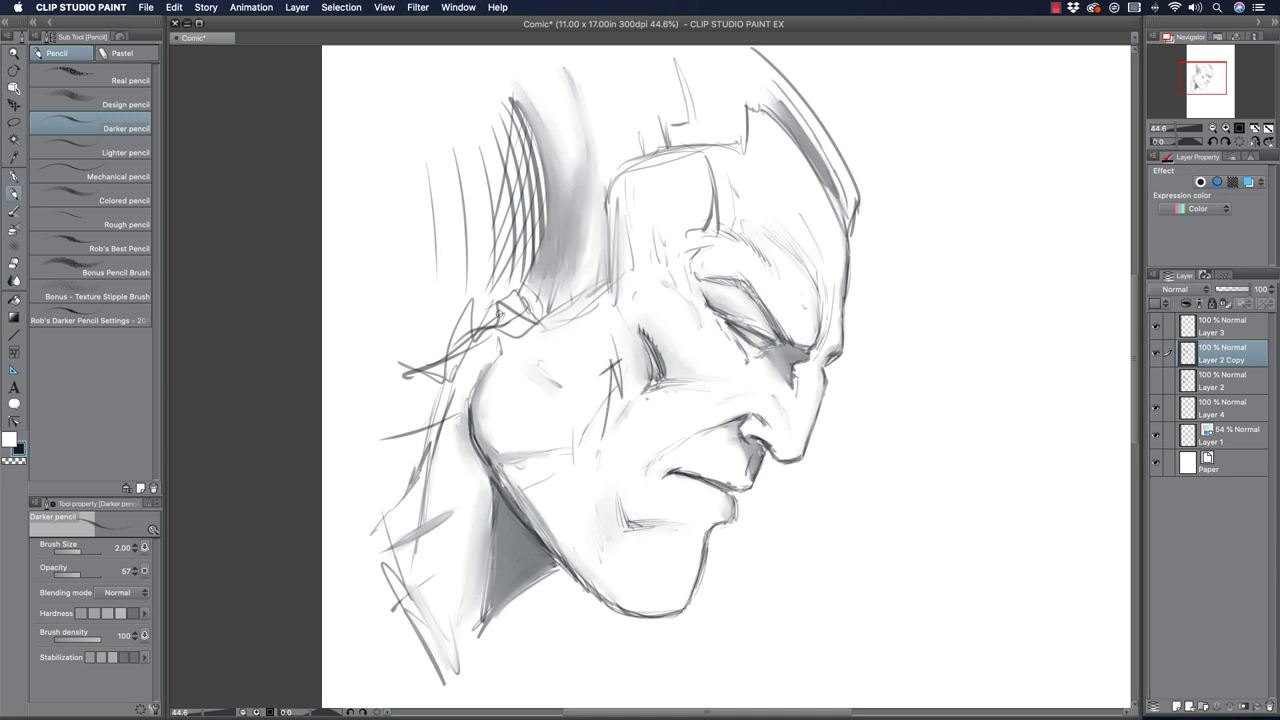
pyautogui.press('super+z')
pyautogui.press('super+z')
# Darken the back of the cheekbone crease, the lower cheek line, the jaw corner and the short mark on the side of the face.
pyautogui.moveTo(642, 338); pyautogui.dragTo(647, 382)
pyautogui.moveTo(647, 352); pyautogui.dragTo(651, 381)
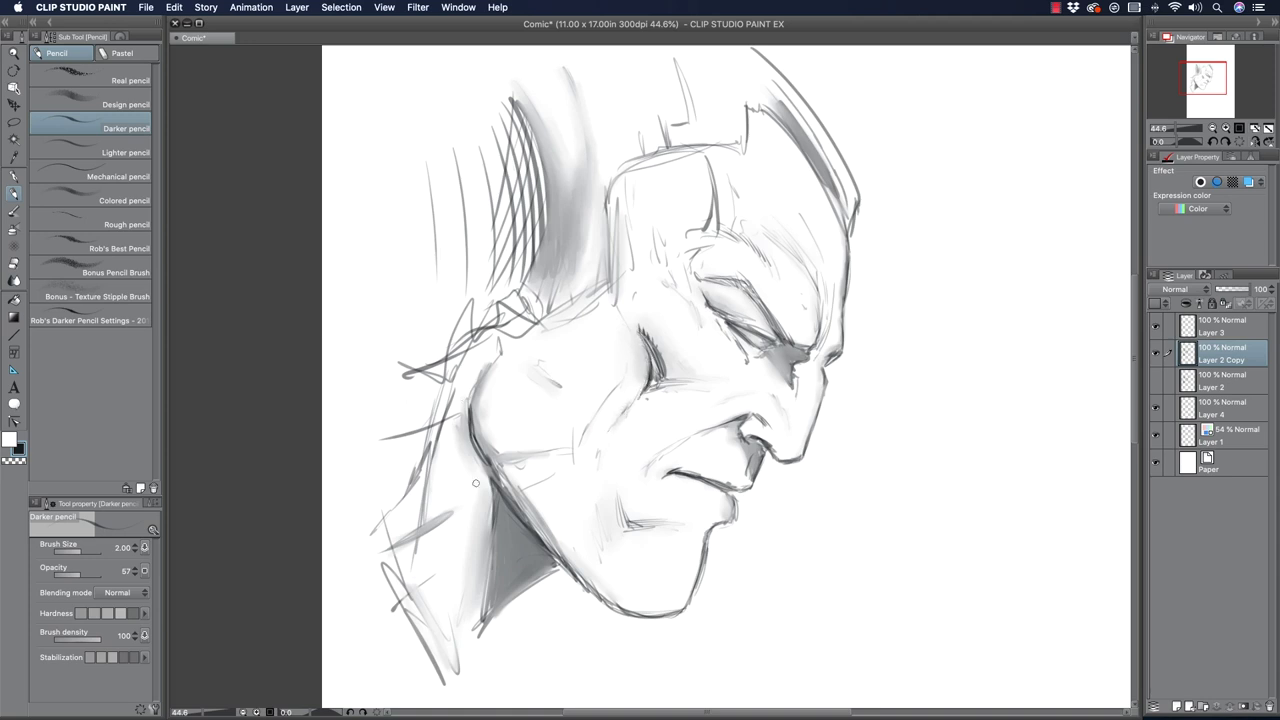
pyautogui.moveTo(593, 414); pyautogui.dragTo(576, 454)
pyautogui.moveTo(480, 432)
pyautogui.mouseDown()
pyautogui.moveTo(496, 451)
pyautogui.moveTo(550, 456)
pyautogui.moveTo(504, 458)
pyautogui.moveTo(555, 461)
pyautogui.moveTo(497, 452)
pyautogui.mouseUp()
pyautogui.press('super+z')
pyautogui.press('super+z')
pyautogui.moveTo(523, 372); pyautogui.dragTo(550, 396)
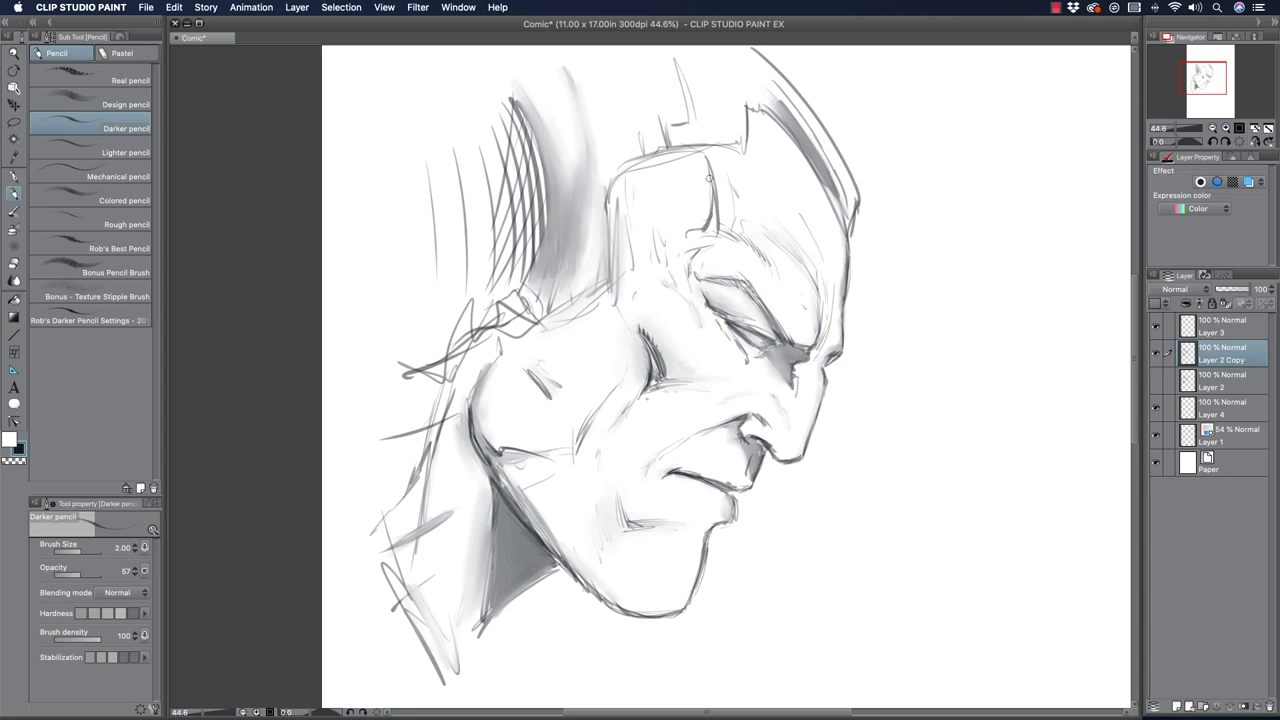
# Strengthen the temple line and hairline, and add wrinkle lines on the forehead, beside the eye and on the upper cheek.
pyautogui.moveTo(715, 180); pyautogui.dragTo(717, 200)
pyautogui.moveTo(638, 162)
pyautogui.mouseDown()
pyautogui.moveTo(620, 174)
pyautogui.moveTo(613, 292)
pyautogui.moveTo(619, 183)
pyautogui.moveTo(756, 103)
pyautogui.moveTo(843, 236)
pyautogui.moveTo(857, 203)
pyautogui.moveTo(770, 64)
pyautogui.moveTo(853, 197)
pyautogui.moveTo(847, 310)
pyautogui.mouseUp()
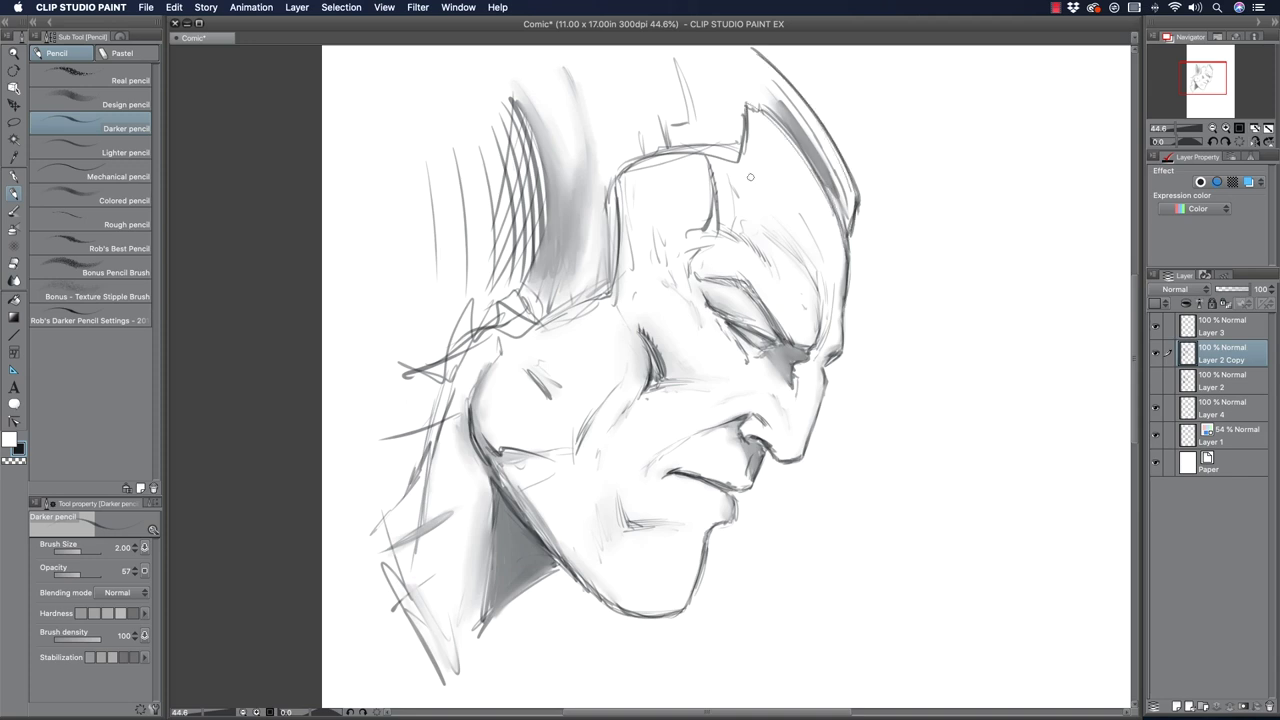
pyautogui.moveTo(731, 232)
pyautogui.mouseDown()
pyautogui.moveTo(805, 219)
pyautogui.moveTo(781, 215)
pyautogui.mouseUp()
pyautogui.moveTo(686, 291); pyautogui.dragTo(700, 327)
pyautogui.moveTo(763, 392); pyautogui.dragTo(727, 399)
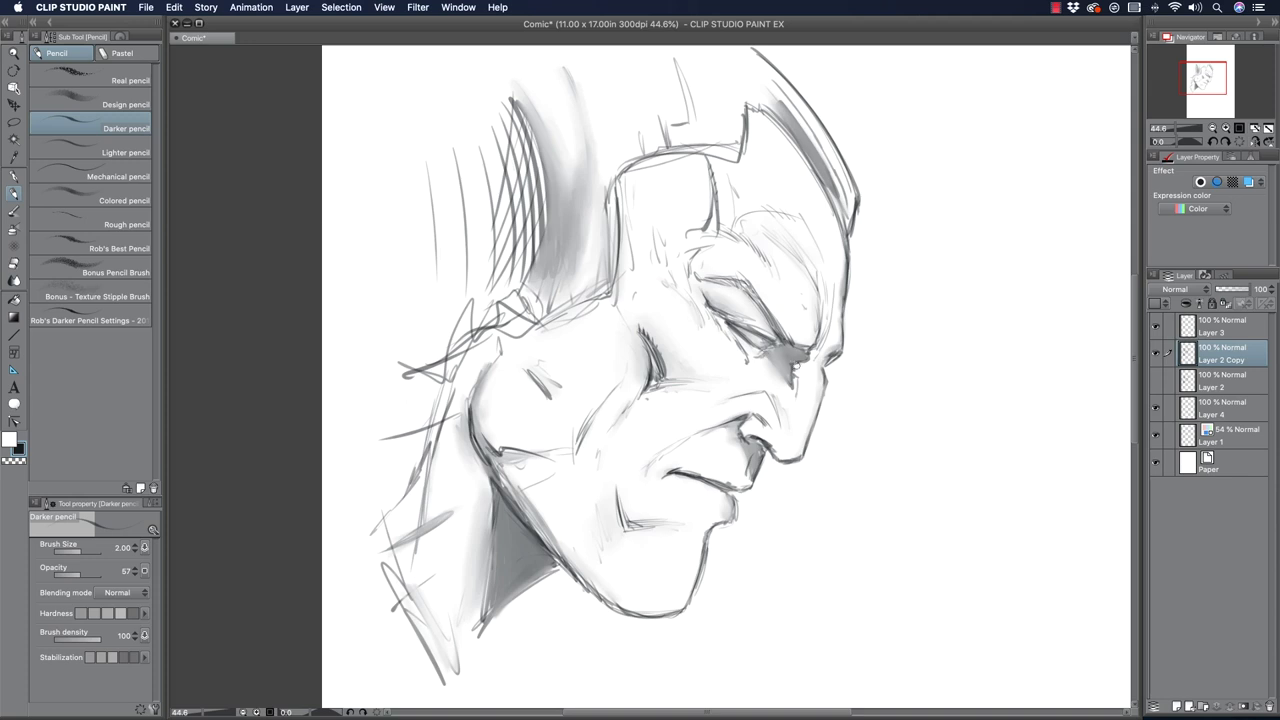
# Sharpen the eye socket shadow, nose bridge, frown line, eyelid and the wrinkles at the outer brow.
pyautogui.moveTo(797, 373)
pyautogui.mouseDown()
pyautogui.moveTo(791, 413)
pyautogui.moveTo(789, 378)
pyautogui.moveTo(763, 372)
pyautogui.moveTo(758, 354)
pyautogui.mouseUp()
pyautogui.moveTo(824, 388); pyautogui.dragTo(805, 430)
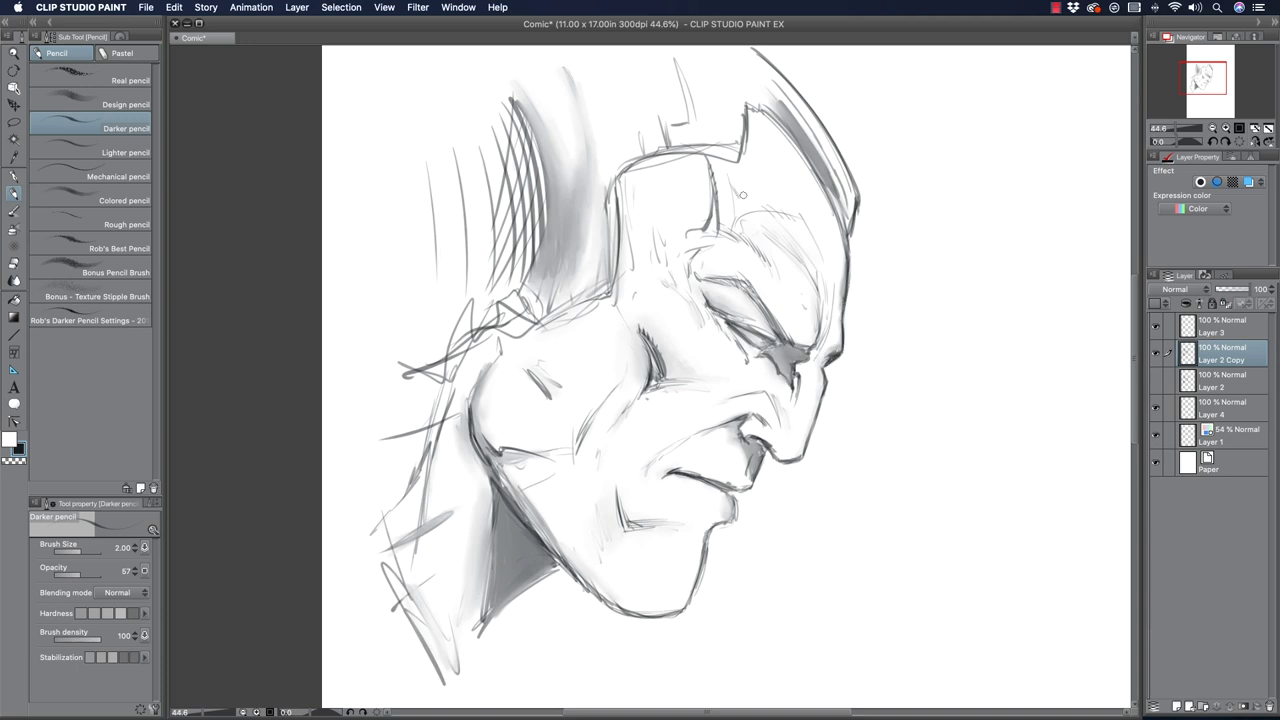
pyautogui.moveTo(819, 335); pyautogui.dragTo(807, 265)
pyautogui.moveTo(739, 332); pyautogui.dragTo(752, 344)
pyautogui.moveTo(679, 277); pyautogui.dragTo(695, 297)
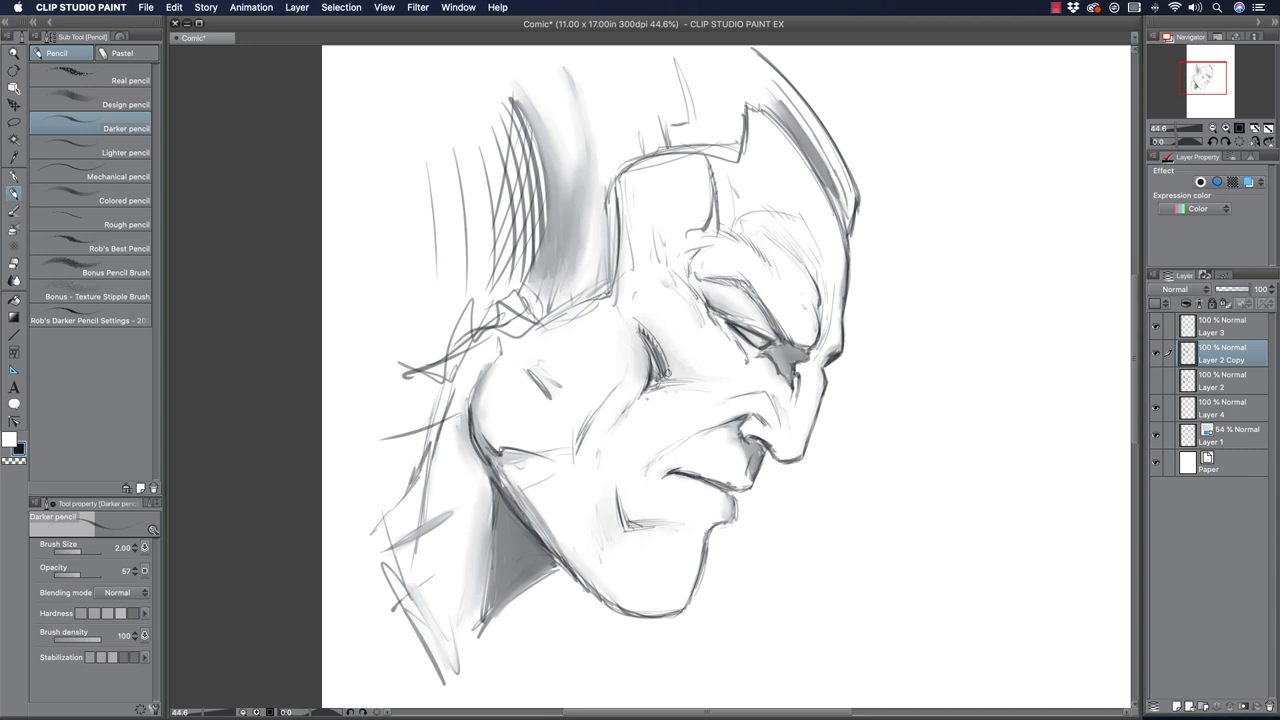
# Refine the cheekbone crease and rework the lines around the lips, undoing unwanted strokes.
pyautogui.moveTo(650, 328); pyautogui.dragTo(668, 363)
pyautogui.press('super+z')
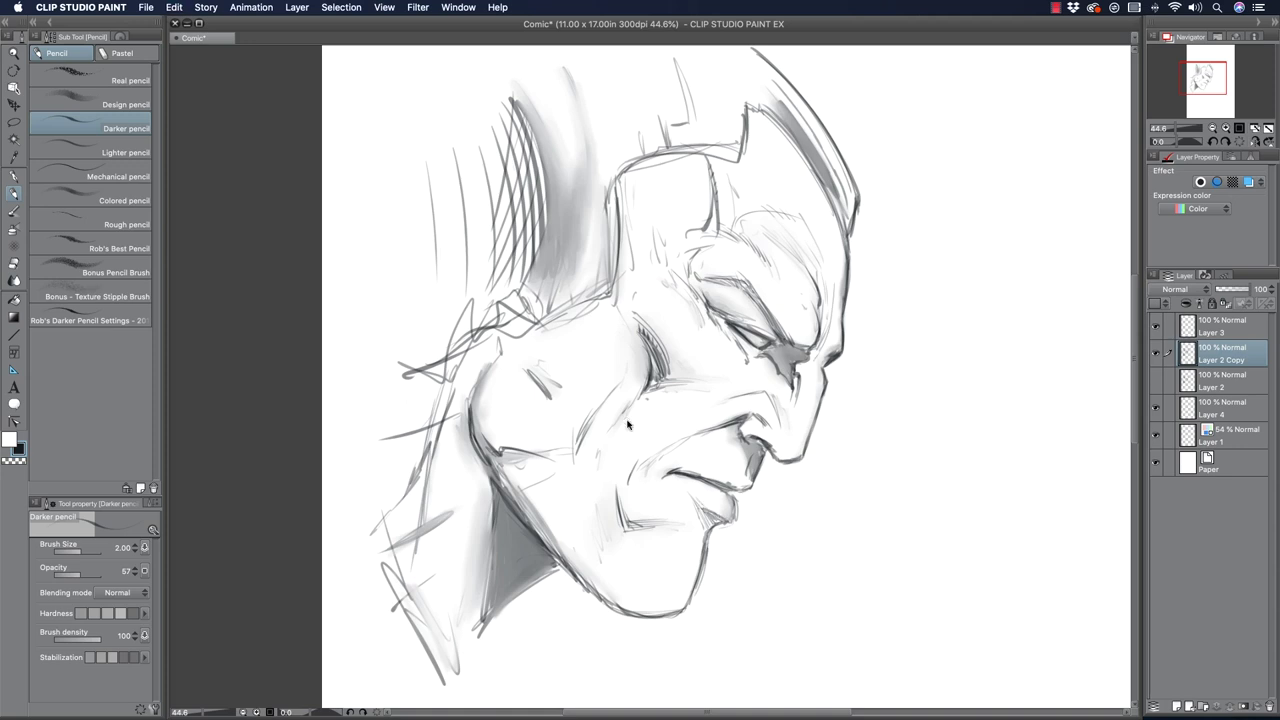
pyautogui.press('super+z')
pyautogui.moveTo(730, 489)
pyautogui.mouseDown()
pyautogui.moveTo(732, 520)
pyautogui.moveTo(750, 489)
pyautogui.mouseUp()
# Darken the hatching in the side hair and rough in loose strokes from the hairline down behind the neck.
pyautogui.moveTo(516, 327); pyautogui.dragTo(502, 315)
pyautogui.moveTo(521, 110)
pyautogui.mouseDown()
pyautogui.moveTo(546, 235)
pyautogui.moveTo(523, 98)
pyautogui.moveTo(548, 240)
pyautogui.mouseUp()
pyautogui.moveTo(538, 140)
pyautogui.mouseDown()
pyautogui.moveTo(546, 262)
pyautogui.moveTo(530, 284)
pyautogui.mouseUp()
pyautogui.moveTo(514, 106); pyautogui.dragTo(540, 204)
pyautogui.moveTo(514, 106); pyautogui.dragTo(540, 250)
pyautogui.moveTo(530, 158); pyautogui.dragTo(538, 276)
pyautogui.moveTo(500, 158); pyautogui.dragTo(516, 264)
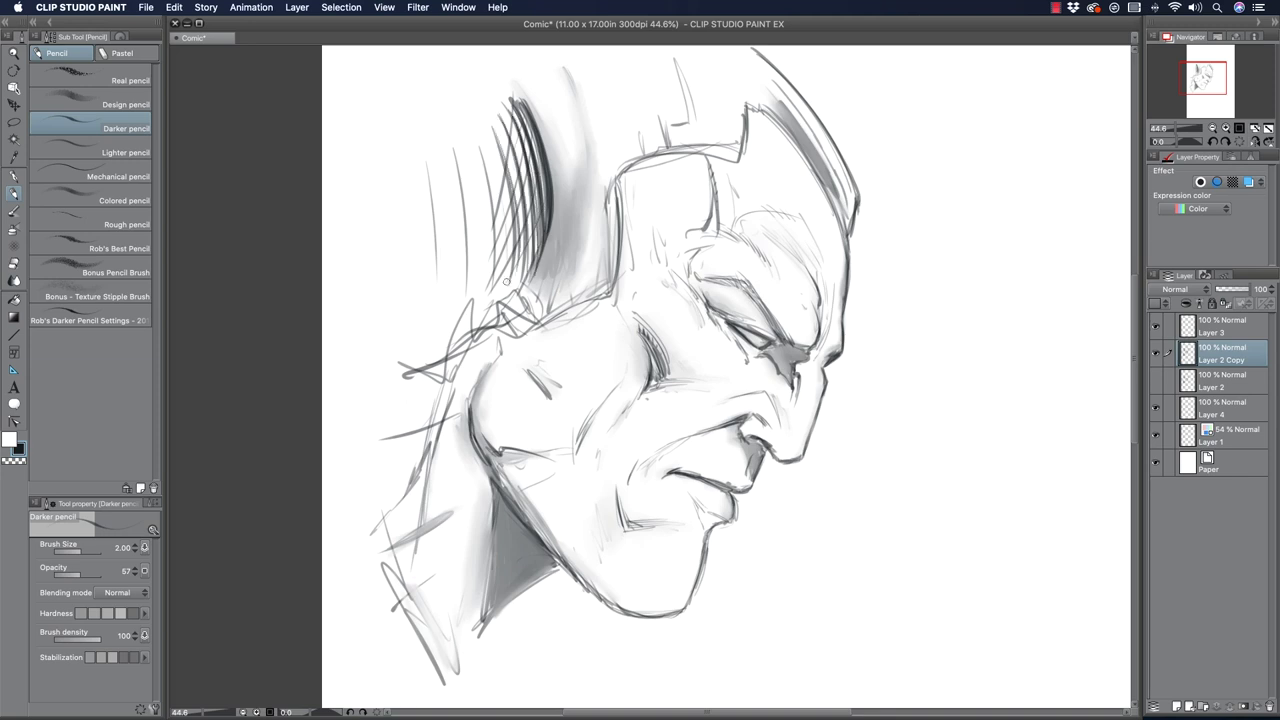
pyautogui.moveTo(617, 186)
pyautogui.mouseDown()
pyautogui.moveTo(615, 243)
pyautogui.moveTo(544, 289)
pyautogui.moveTo(577, 299)
pyautogui.moveTo(541, 328)
pyautogui.moveTo(513, 297)
pyautogui.moveTo(488, 313)
pyautogui.moveTo(437, 361)
pyautogui.moveTo(493, 334)
pyautogui.moveTo(402, 428)
pyautogui.moveTo(503, 351)
pyautogui.moveTo(437, 397)
pyautogui.moveTo(455, 375)
pyautogui.moveTo(443, 368)
pyautogui.moveTo(388, 403)
pyautogui.moveTo(372, 388)
pyautogui.moveTo(384, 433)
pyautogui.moveTo(365, 441)
pyautogui.moveTo(377, 533)
pyautogui.moveTo(371, 502)
pyautogui.mouseUp()
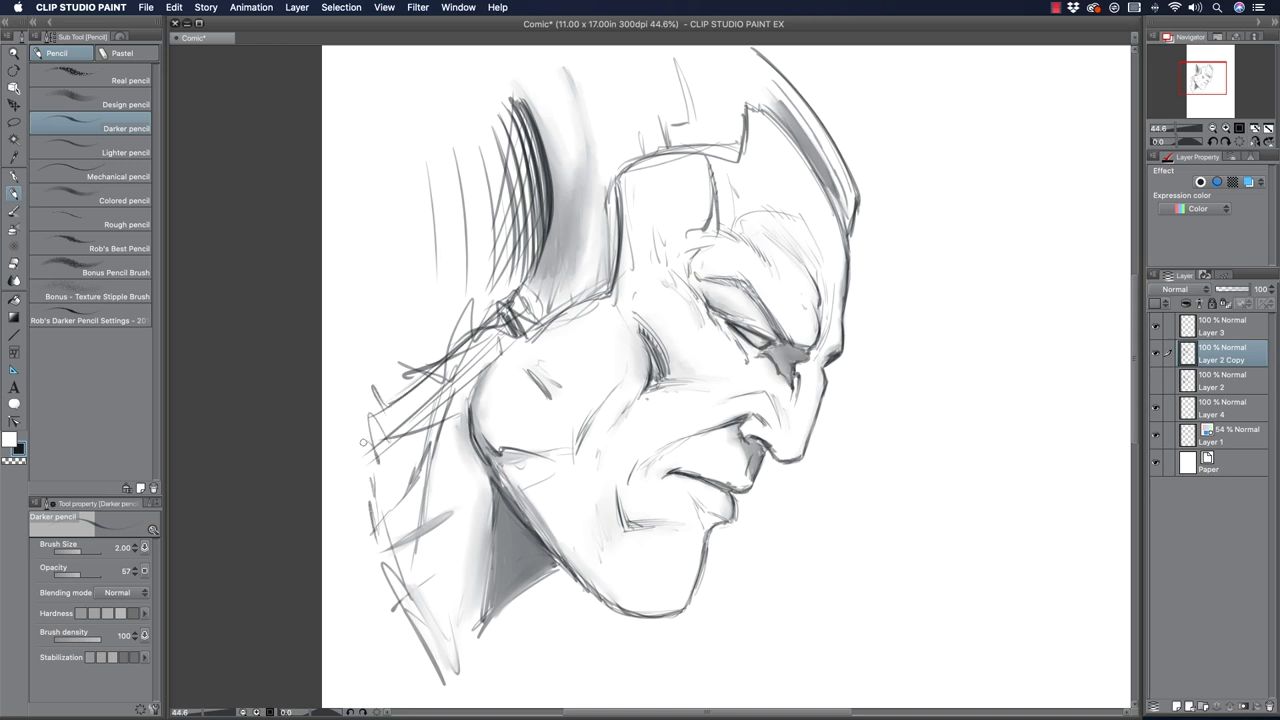
# Toggle the visibility of Layer 2 Copy and Layer 2 to compare the blended drawing with the original sketch.
pyautogui.click(1155, 354)
pyautogui.click(1155, 381)
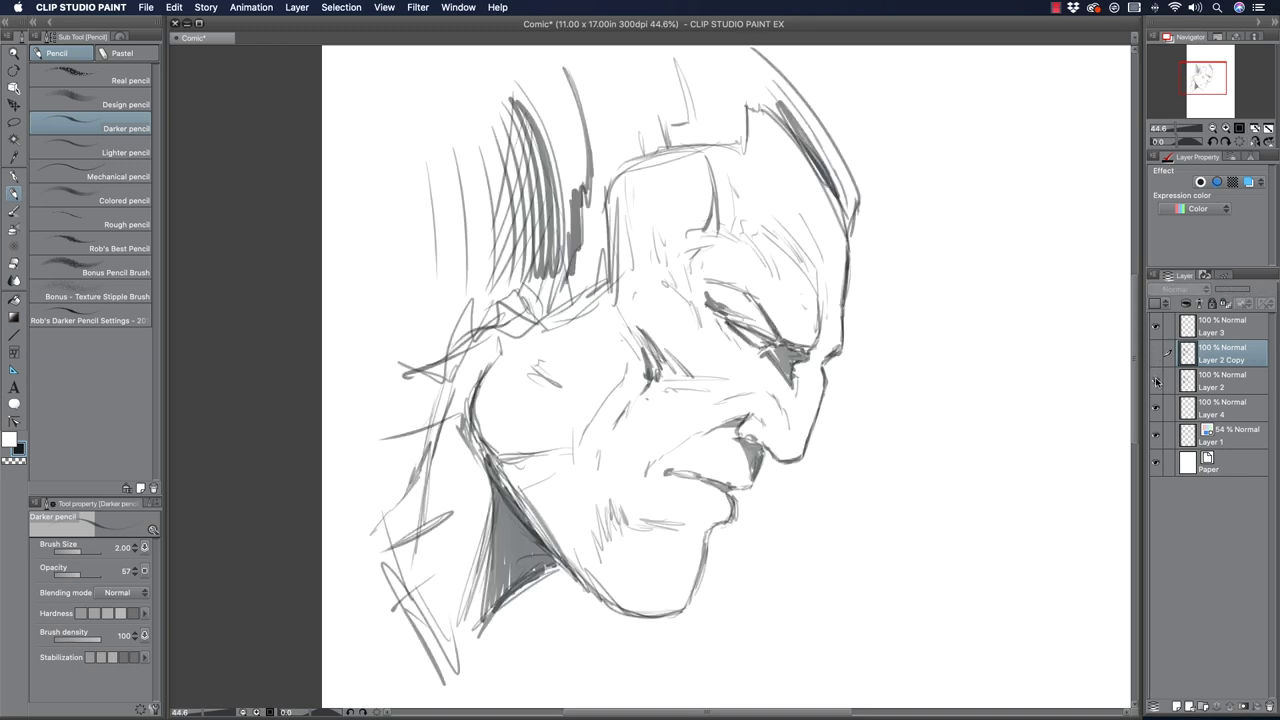
pyautogui.click(1155, 381)
pyautogui.click(1155, 354)
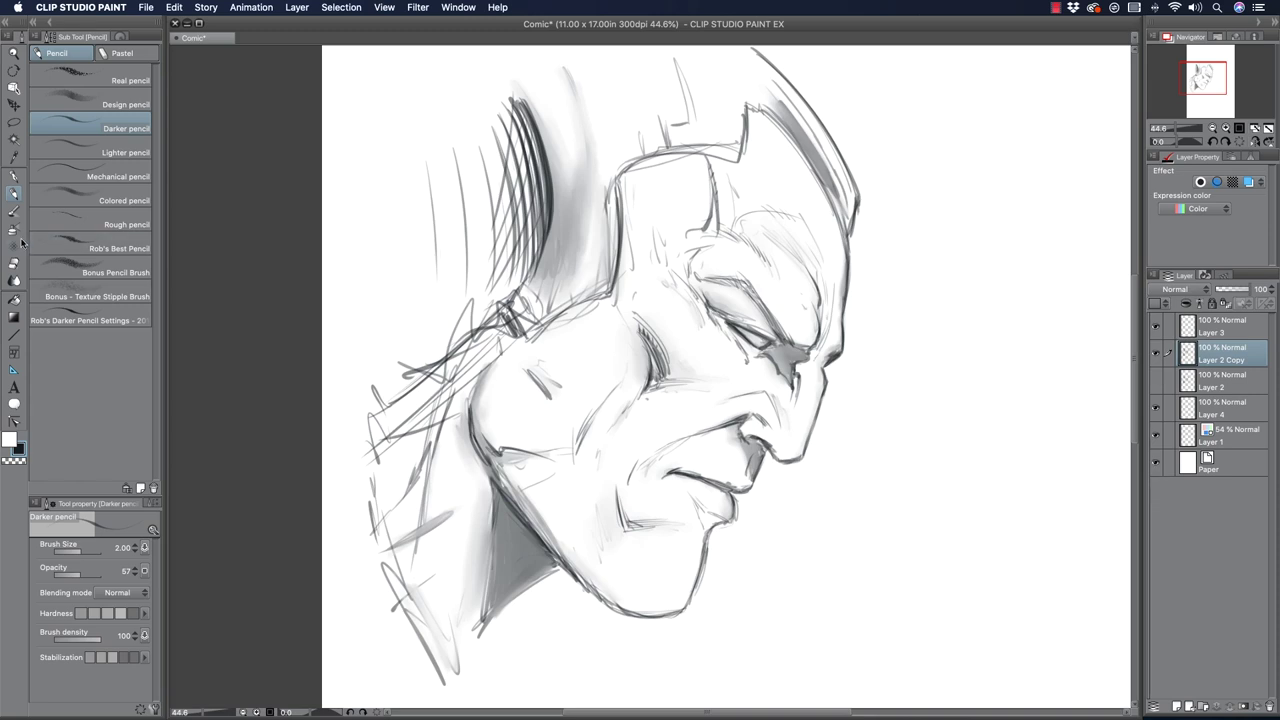
# Blend the temple, cheek and jaw lines at size 2, and the side hair and front hairline at size 3.
pyautogui.click(14, 280)
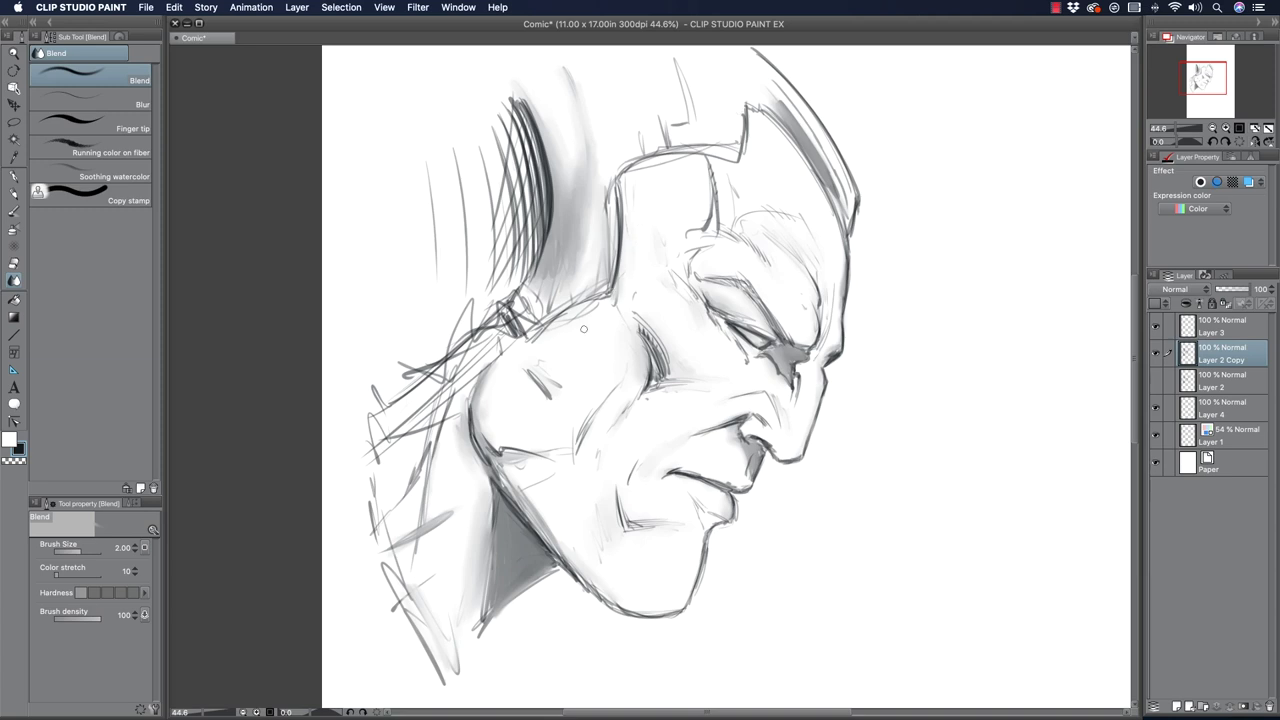
pyautogui.moveTo(543, 368); pyautogui.dragTo(571, 399)
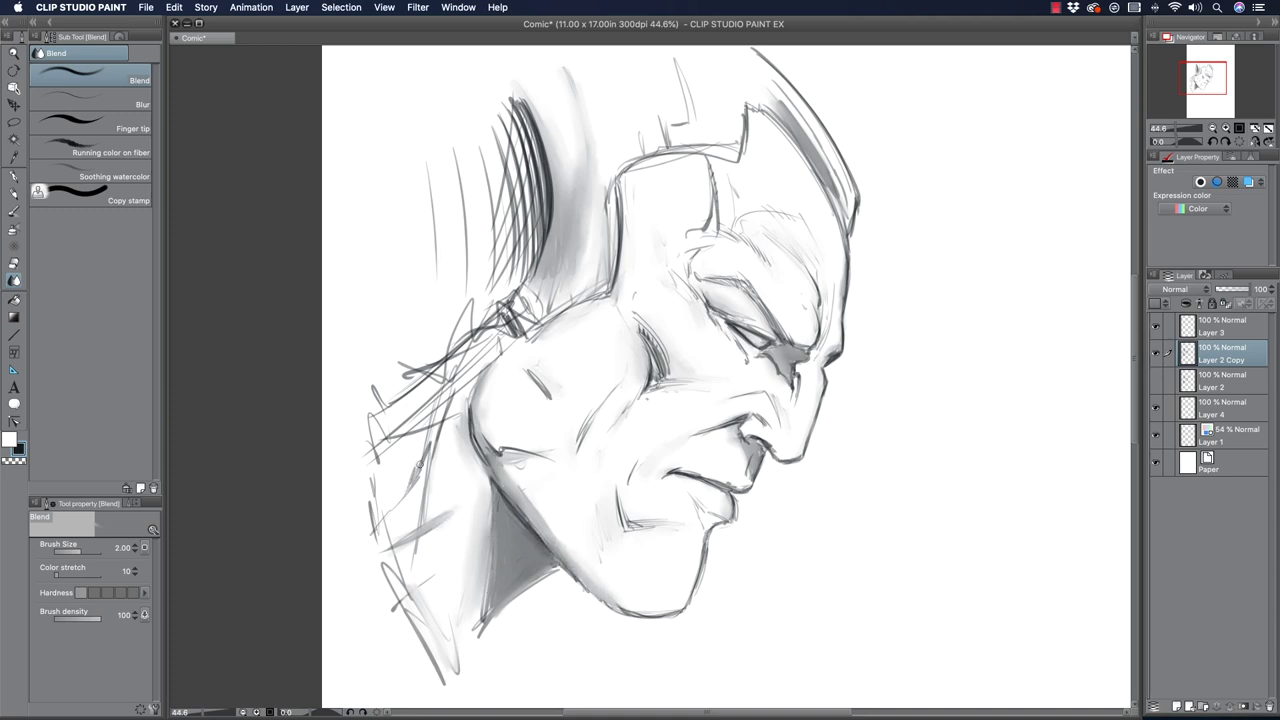
pyautogui.press(']')
pyautogui.moveTo(537, 310)
pyautogui.mouseDown()
pyautogui.moveTo(520, 320)
pyautogui.moveTo(526, 290)
pyautogui.moveTo(565, 308)
pyautogui.mouseUp()
pyautogui.moveTo(600, 254); pyautogui.dragTo(608, 252)
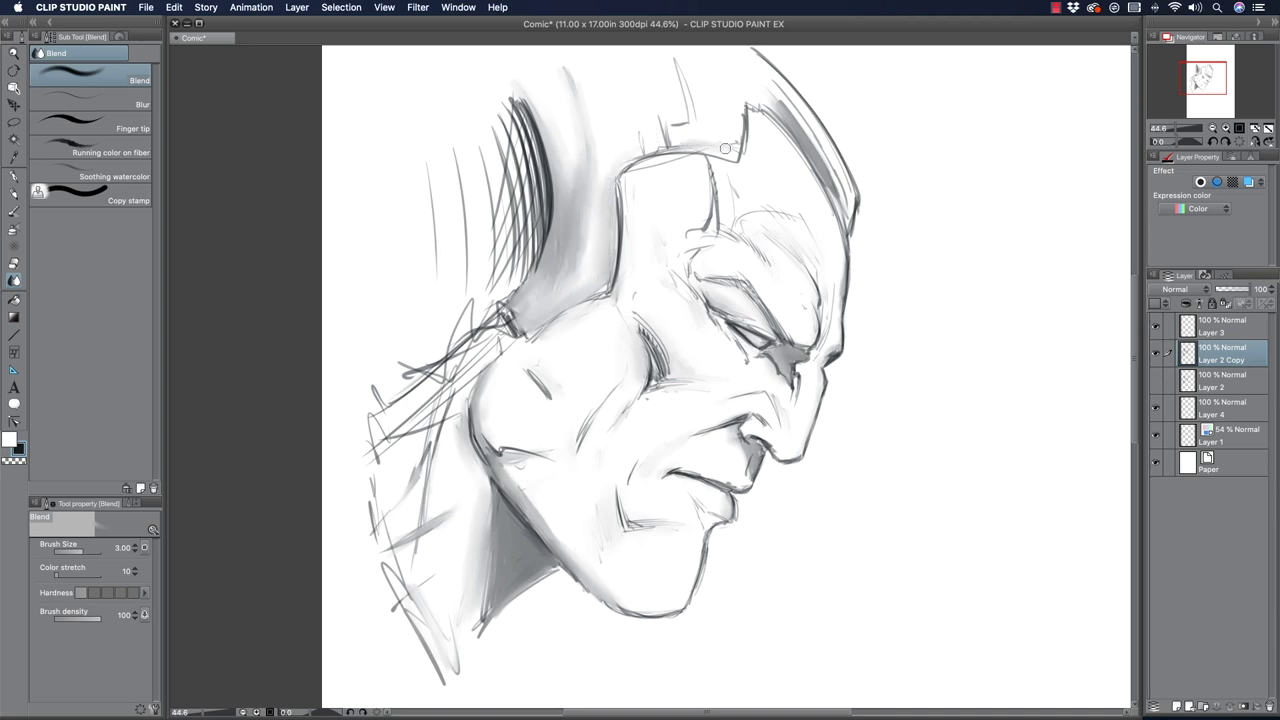
pyautogui.moveTo(813, 158)
pyautogui.mouseDown()
pyautogui.moveTo(785, 105)
pyautogui.moveTo(835, 200)
pyautogui.mouseUp()
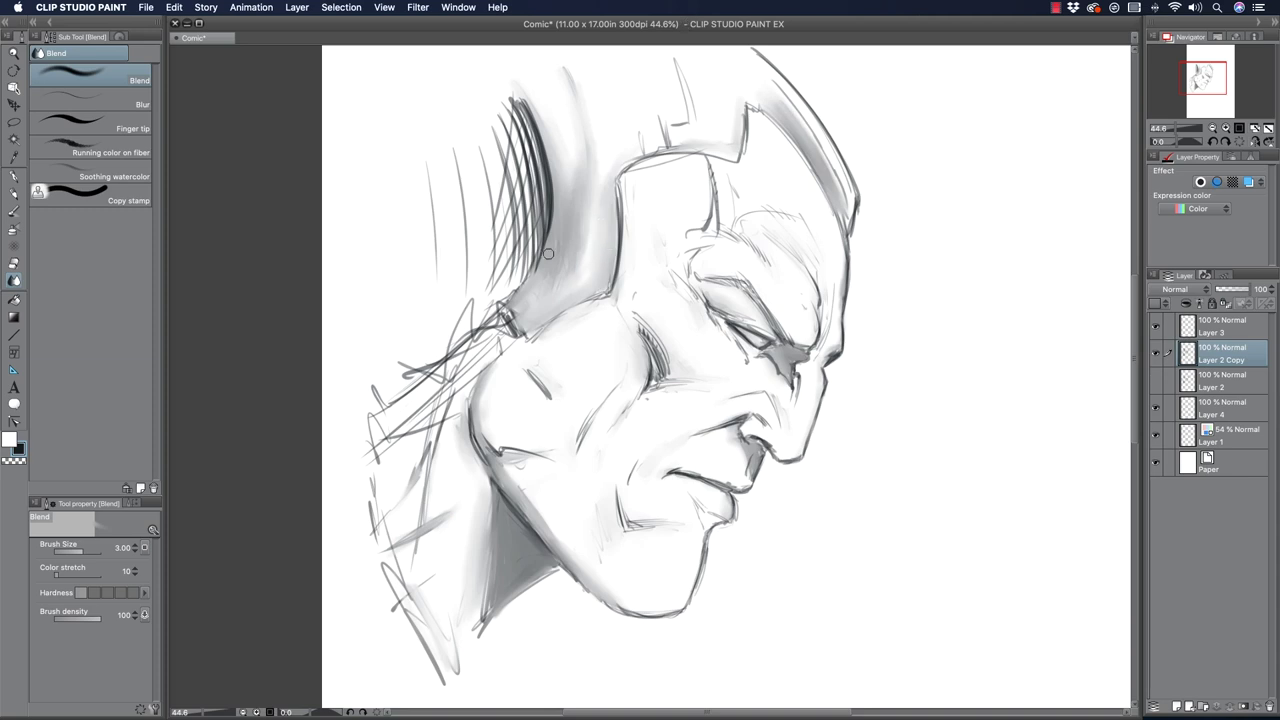
# Draw long diagonal Darker pencil lines from behind the ear down to the back of the neck.
pyautogui.click(14, 193)
pyautogui.moveTo(546, 323); pyautogui.dragTo(398, 466)
pyautogui.moveTo(515, 288); pyautogui.dragTo(392, 396)
pyautogui.moveTo(572, 310)
pyautogui.mouseDown()
pyautogui.moveTo(436, 416)
pyautogui.moveTo(390, 472)
pyautogui.mouseUp()
# Sketch the back edge of the neck, the shoulder lines and the contour at the base of the neck shadow.
pyautogui.moveTo(428, 426)
pyautogui.mouseDown()
pyautogui.moveTo(377, 482)
pyautogui.moveTo(458, 662)
pyautogui.mouseUp()
pyautogui.moveTo(414, 560); pyautogui.dragTo(466, 664)
pyautogui.moveTo(390, 530)
pyautogui.mouseDown()
pyautogui.moveTo(466, 670)
pyautogui.moveTo(492, 684)
pyautogui.mouseUp()
pyautogui.moveTo(562, 568)
pyautogui.mouseDown()
pyautogui.moveTo(468, 644)
pyautogui.moveTo(470, 662)
pyautogui.mouseUp()
pyautogui.moveTo(498, 614)
pyautogui.mouseDown()
pyautogui.moveTo(440, 502)
pyautogui.moveTo(482, 580)
pyautogui.mouseUp()
# Draw the inner neck contour and hatch the area just behind the jaw with short strokes.
pyautogui.moveTo(450, 536)
pyautogui.mouseDown()
pyautogui.moveTo(516, 630)
pyautogui.moveTo(414, 412)
pyautogui.moveTo(420, 498)
pyautogui.mouseUp()
pyautogui.moveTo(456, 414)
pyautogui.mouseDown()
pyautogui.moveTo(432, 490)
pyautogui.moveTo(444, 470)
pyautogui.moveTo(448, 508)
pyautogui.mouseUp()
pyautogui.moveTo(468, 430); pyautogui.dragTo(456, 470)
pyautogui.moveTo(466, 389); pyautogui.dragTo(446, 438)
pyautogui.moveTo(466, 388); pyautogui.dragTo(461, 432)
# Reinforce the hairline behind the ear and add loose hair strands at the back of the head.
pyautogui.moveTo(506, 306); pyautogui.dragTo(404, 396)
pyautogui.moveTo(470, 324); pyautogui.dragTo(438, 360)
pyautogui.moveTo(521, 258); pyautogui.dragTo(492, 318)
pyautogui.moveTo(530, 252); pyautogui.dragTo(486, 316)
pyautogui.moveTo(366, 260); pyautogui.dragTo(390, 376)
pyautogui.moveTo(378, 236)
pyautogui.mouseDown()
pyautogui.moveTo(404, 390)
pyautogui.moveTo(422, 364)
pyautogui.mouseUp()
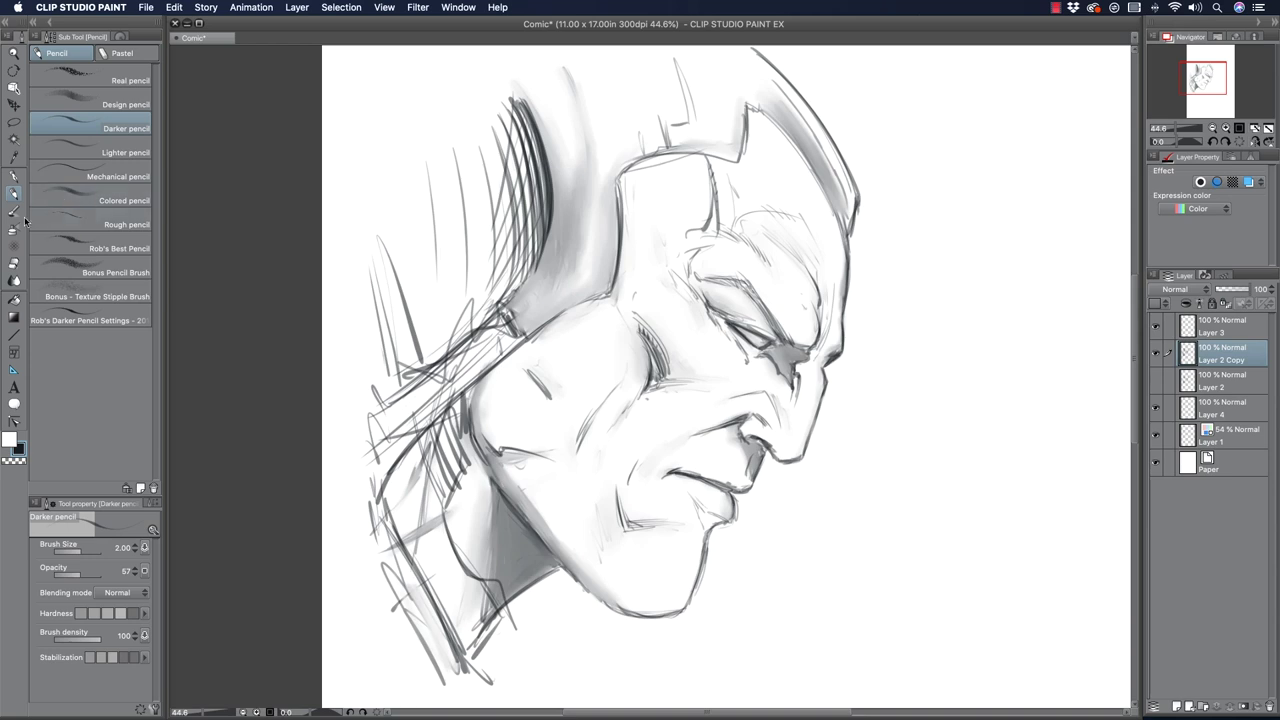
# Duplicate the Layer 2 Copy layer and hide the original.
pyautogui.moveTo(1222, 356); pyautogui.dragTo(1177, 705)
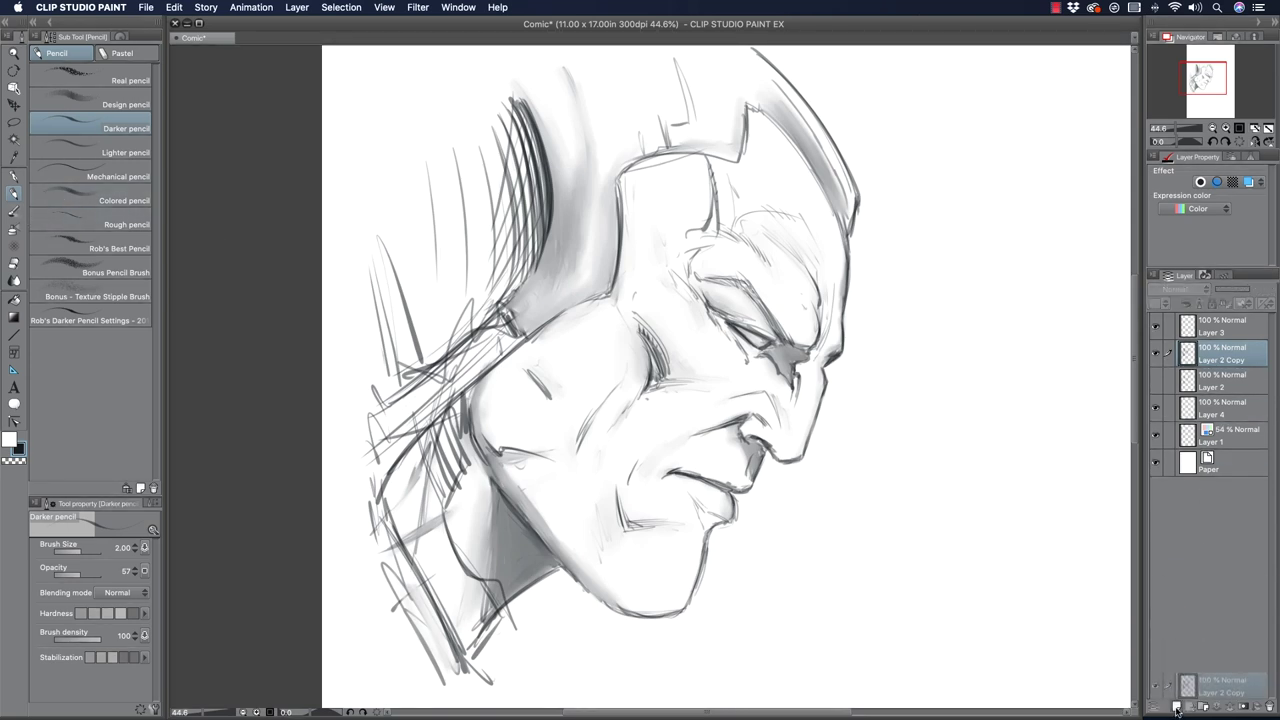
pyautogui.click(1156, 380)
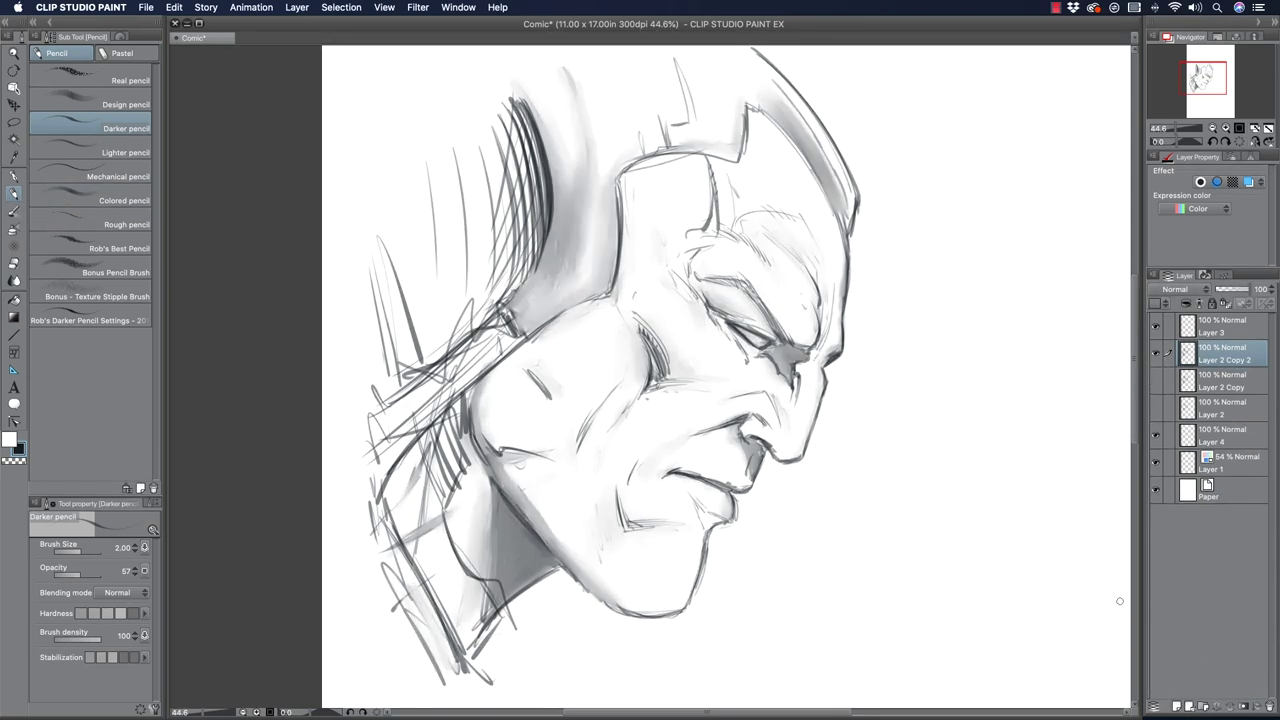
# Fade the whole head drawing on the new duplicate with the Soft eraser, reducing the brush size to 70.
pyautogui.click(15, 262)
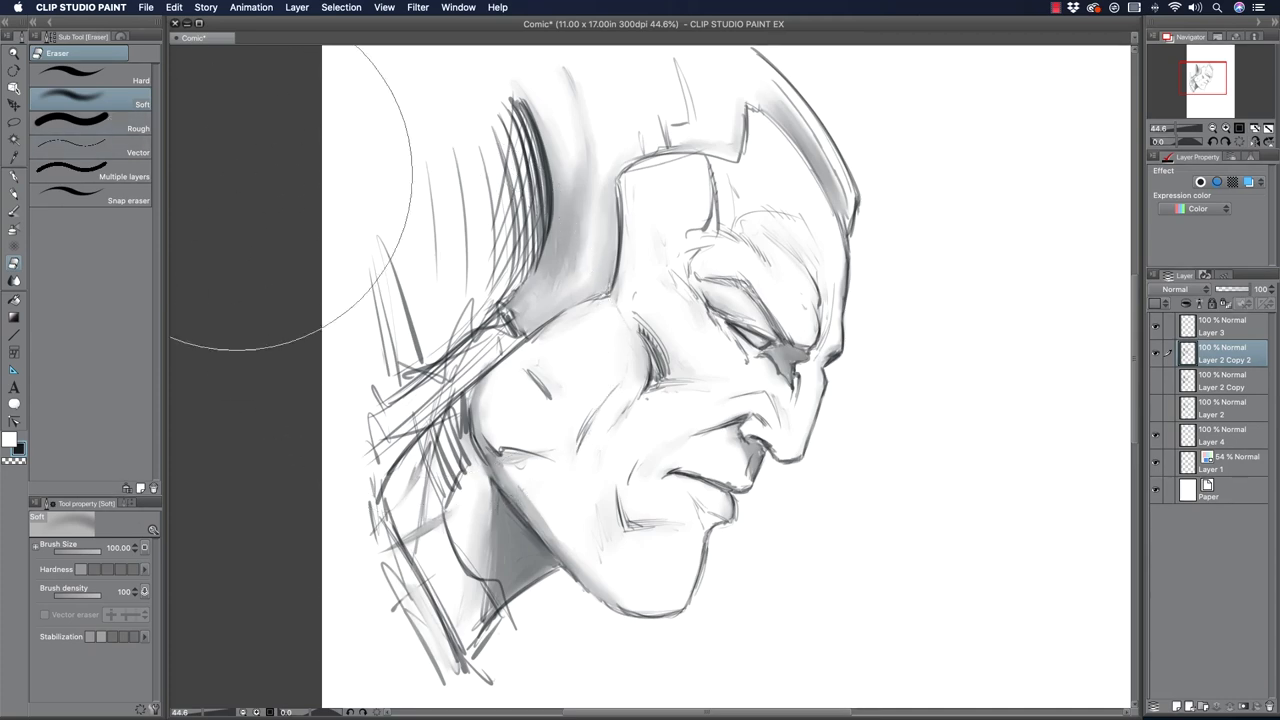
pyautogui.moveTo(443, 200)
pyautogui.mouseDown()
pyautogui.moveTo(555, 445)
pyautogui.moveTo(674, 500)
pyautogui.moveTo(643, 210)
pyautogui.moveTo(703, 150)
pyautogui.moveTo(874, 512)
pyautogui.moveTo(923, 209)
pyautogui.moveTo(668, 71)
pyautogui.moveTo(431, 285)
pyautogui.moveTo(466, 155)
pyautogui.moveTo(402, 422)
pyautogui.moveTo(440, 329)
pyautogui.mouseUp()
pyautogui.press('[')
pyautogui.press('[')
pyautogui.moveTo(491, 588)
pyautogui.mouseDown()
pyautogui.moveTo(466, 600)
pyautogui.moveTo(680, 480)
pyautogui.moveTo(708, 166)
pyautogui.moveTo(896, 243)
pyautogui.mouseUp()
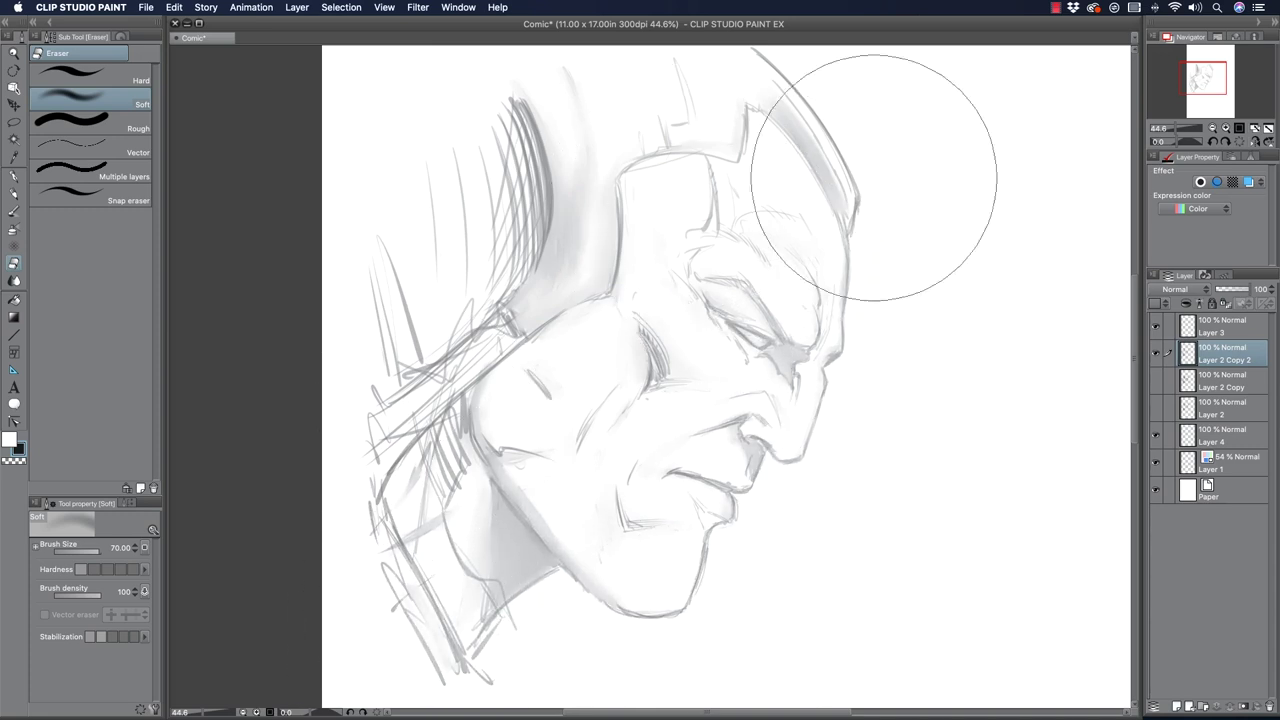
pyautogui.moveTo(507, 163)
pyautogui.mouseDown()
pyautogui.moveTo(469, 366)
pyautogui.moveTo(421, 509)
pyautogui.mouseUp()
# Erase the stray lines behind the ear and along the back of the neck with the Soft eraser at size 6.
pyautogui.press('[')
pyautogui.press('[')
pyautogui.press('[')
pyautogui.press('[')
pyautogui.press('[')
pyautogui.press('[')
pyautogui.press('[')
pyautogui.press('[')
pyautogui.press('[')
pyautogui.press('[')
pyautogui.press('[')
pyautogui.press('[')
pyautogui.moveTo(474, 352); pyautogui.dragTo(391, 428)
pyautogui.moveTo(479, 304)
pyautogui.mouseDown()
pyautogui.moveTo(379, 399)
pyautogui.moveTo(411, 365)
pyautogui.moveTo(378, 422)
pyautogui.moveTo(430, 409)
pyautogui.moveTo(401, 492)
pyautogui.moveTo(394, 598)
pyautogui.moveTo(402, 582)
pyautogui.moveTo(372, 552)
pyautogui.moveTo(454, 623)
pyautogui.moveTo(476, 622)
pyautogui.moveTo(459, 561)
pyautogui.moveTo(393, 517)
pyautogui.moveTo(437, 385)
pyautogui.moveTo(493, 312)
pyautogui.moveTo(474, 304)
pyautogui.moveTo(480, 318)
pyautogui.moveTo(428, 375)
pyautogui.moveTo(418, 350)
pyautogui.moveTo(426, 364)
pyautogui.moveTo(365, 487)
pyautogui.moveTo(479, 325)
pyautogui.moveTo(520, 312)
pyautogui.moveTo(488, 361)
pyautogui.moveTo(504, 300)
pyautogui.moveTo(502, 321)
pyautogui.moveTo(394, 356)
pyautogui.mouseUp()
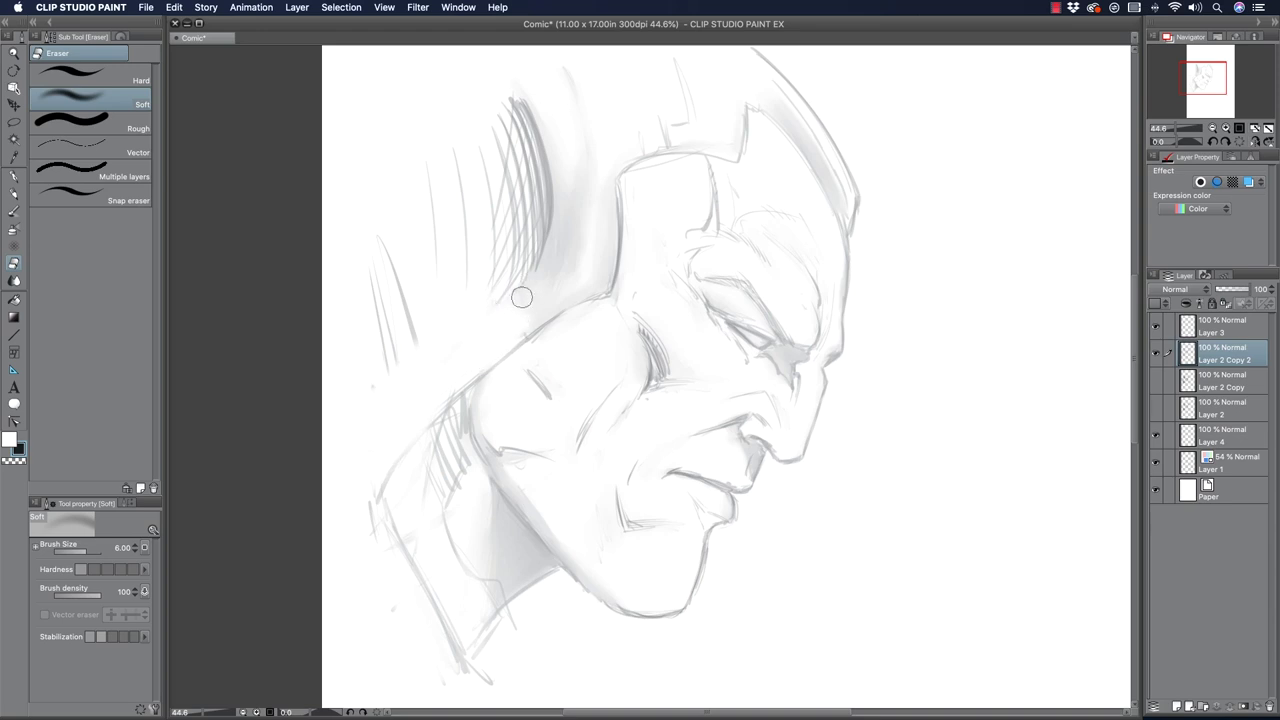
pyautogui.moveTo(372, 508)
pyautogui.mouseDown()
pyautogui.moveTo(378, 560)
pyautogui.moveTo(450, 698)
pyautogui.mouseUp()
pyautogui.click(487, 712)
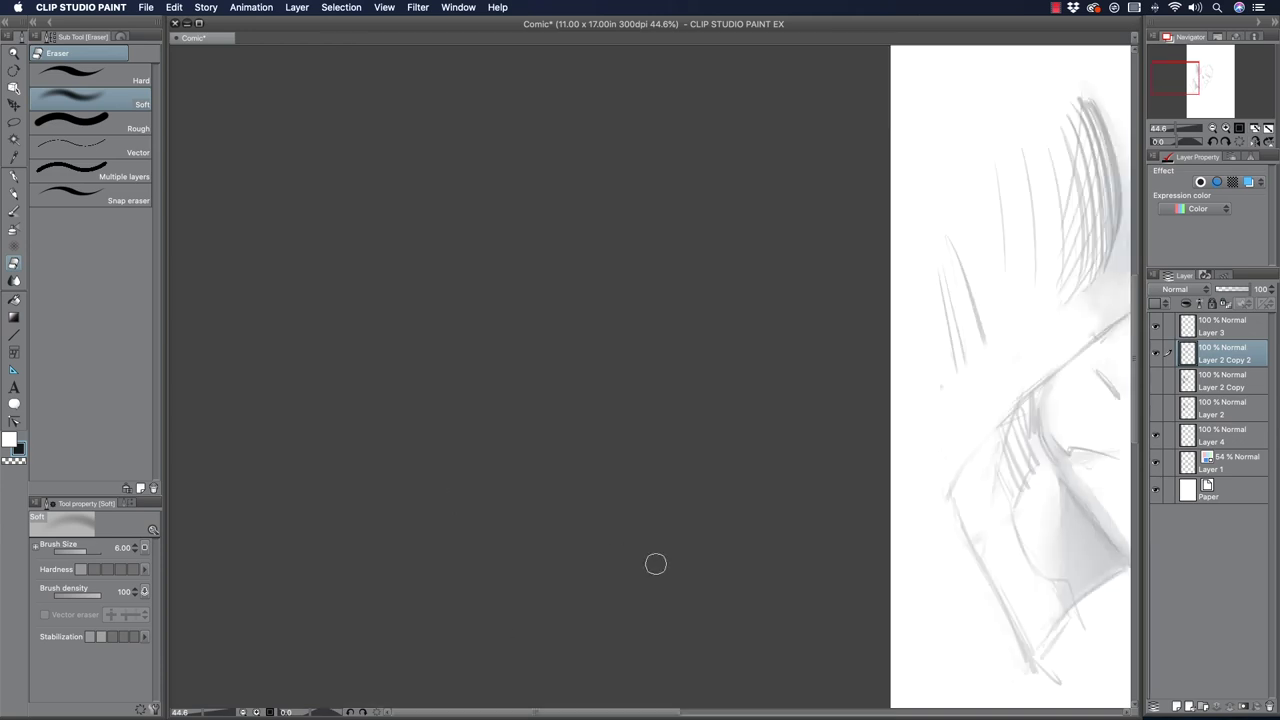
pyautogui.hscroll(10, 680, 506)
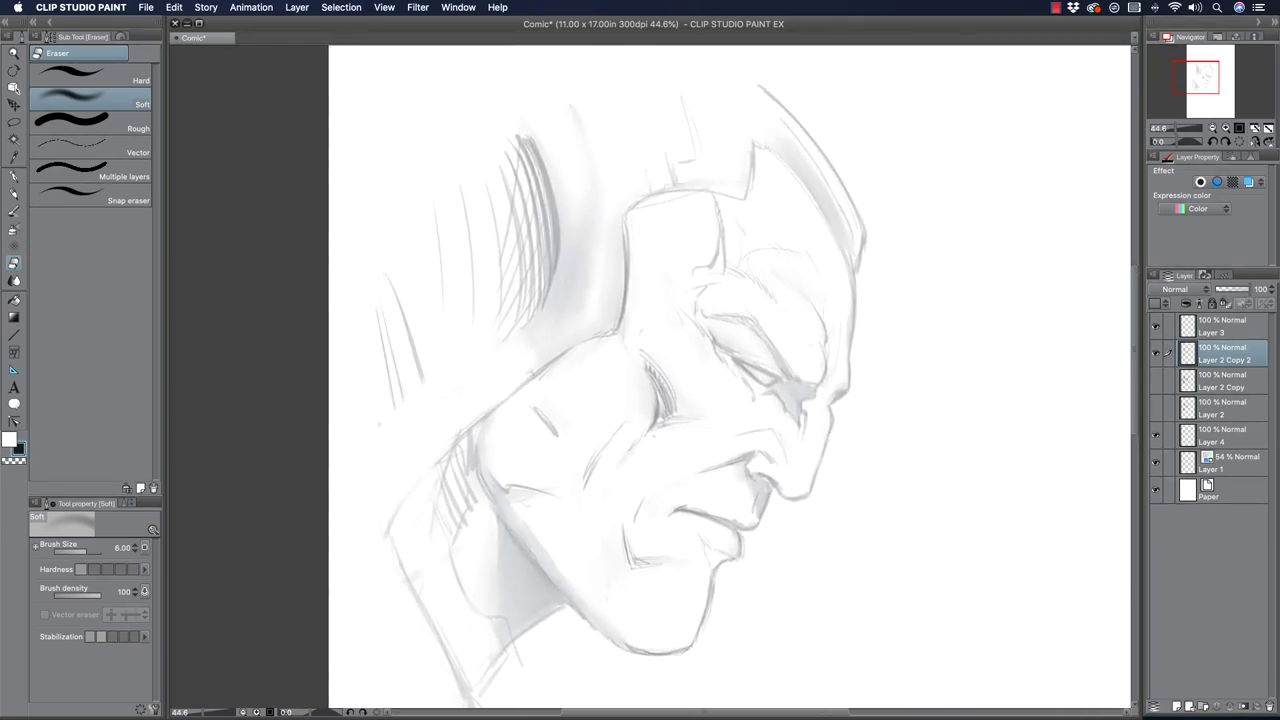
# Fade the hatching and shading on the side of the head further with the Soft eraser enlarged to size 70.
pyautogui.click(15, 193)
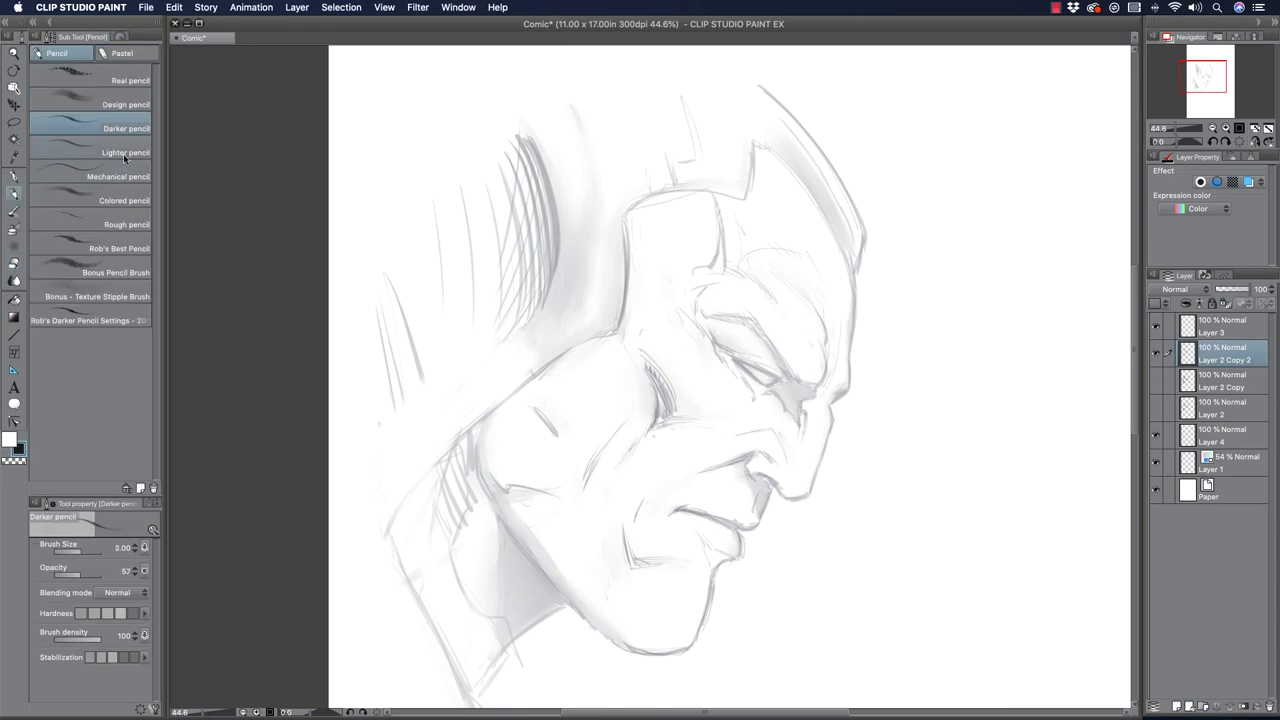
pyautogui.click(14, 262)
pyautogui.press(']')
pyautogui.press(']')
pyautogui.press(']')
pyautogui.press(']')
pyautogui.press(']')
pyautogui.press(']')
pyautogui.press(']')
pyautogui.press(']')
pyautogui.press(']')
pyautogui.press(']')
pyautogui.press(']')
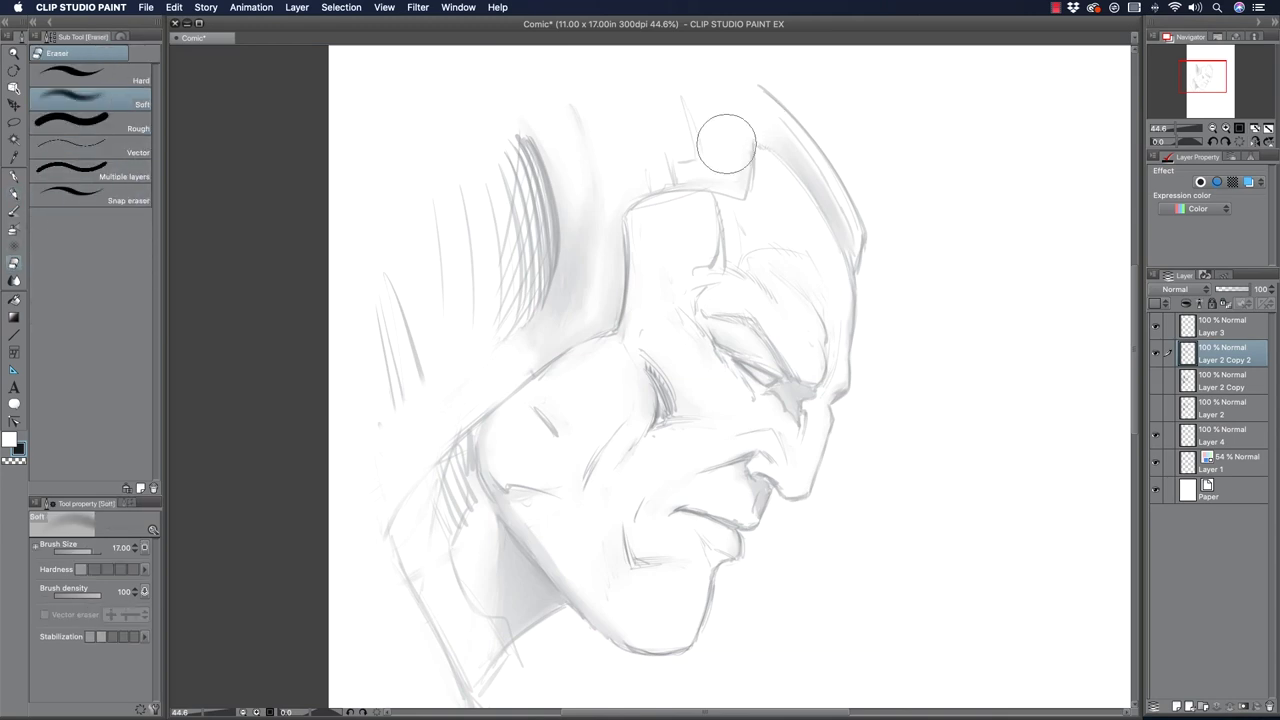
pyautogui.moveTo(557, 180); pyautogui.dragTo(530, 285)
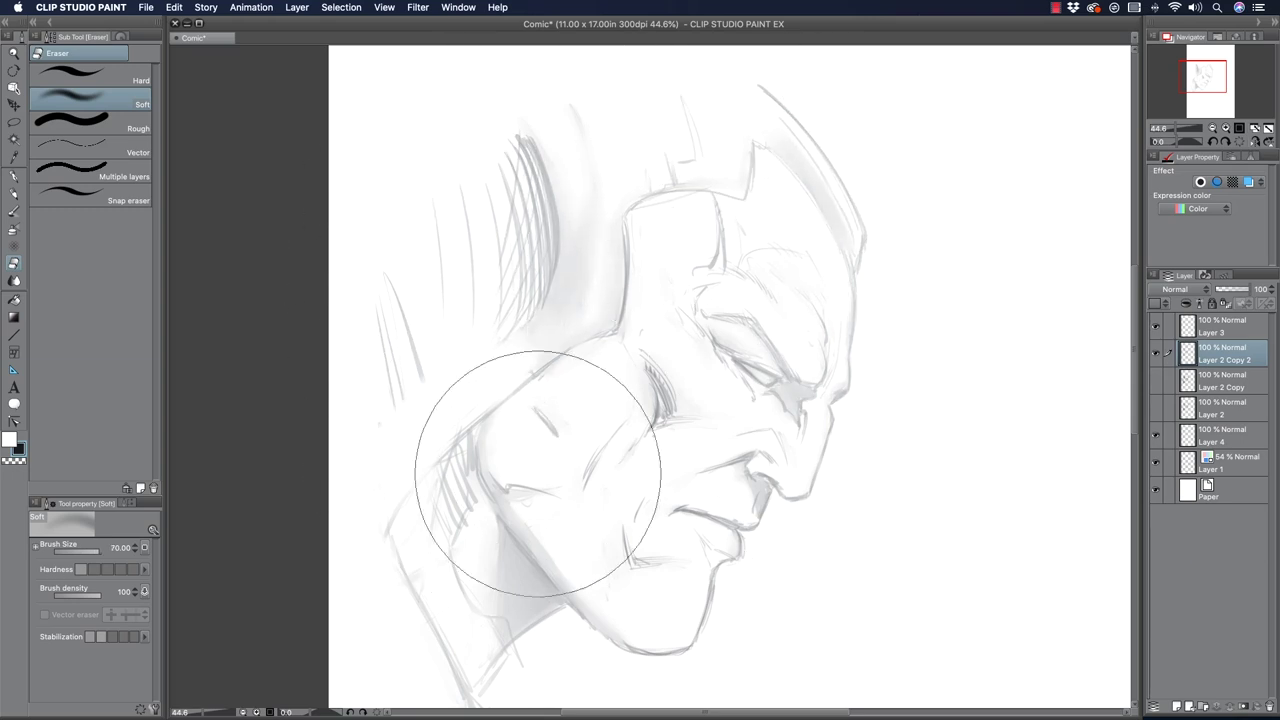
# Retrace the outer front contour of the hair with the Darker pencil at size 2.
pyautogui.click(14, 195)
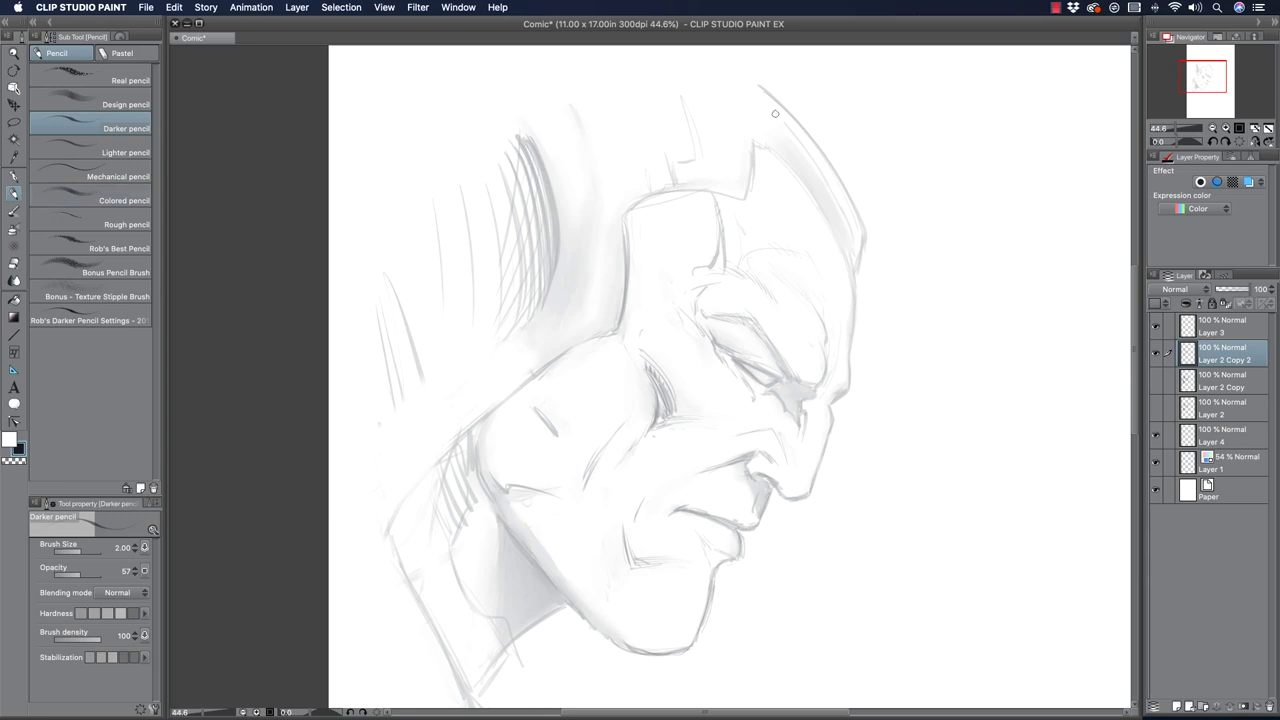
pyautogui.moveTo(761, 86); pyautogui.dragTo(818, 155)
pyautogui.moveTo(759, 84); pyautogui.dragTo(851, 196)
pyautogui.moveTo(784, 104); pyautogui.dragTo(856, 212)
pyautogui.moveTo(834, 168); pyautogui.dragTo(868, 240)
pyautogui.moveTo(901, 399); pyautogui.dragTo(865, 549)
pyautogui.moveTo(958, 320); pyautogui.dragTo(901, 598)
pyautogui.press('super+z')
pyautogui.press('super+z')
pyautogui.moveTo(865, 238); pyautogui.dragTo(858, 266)
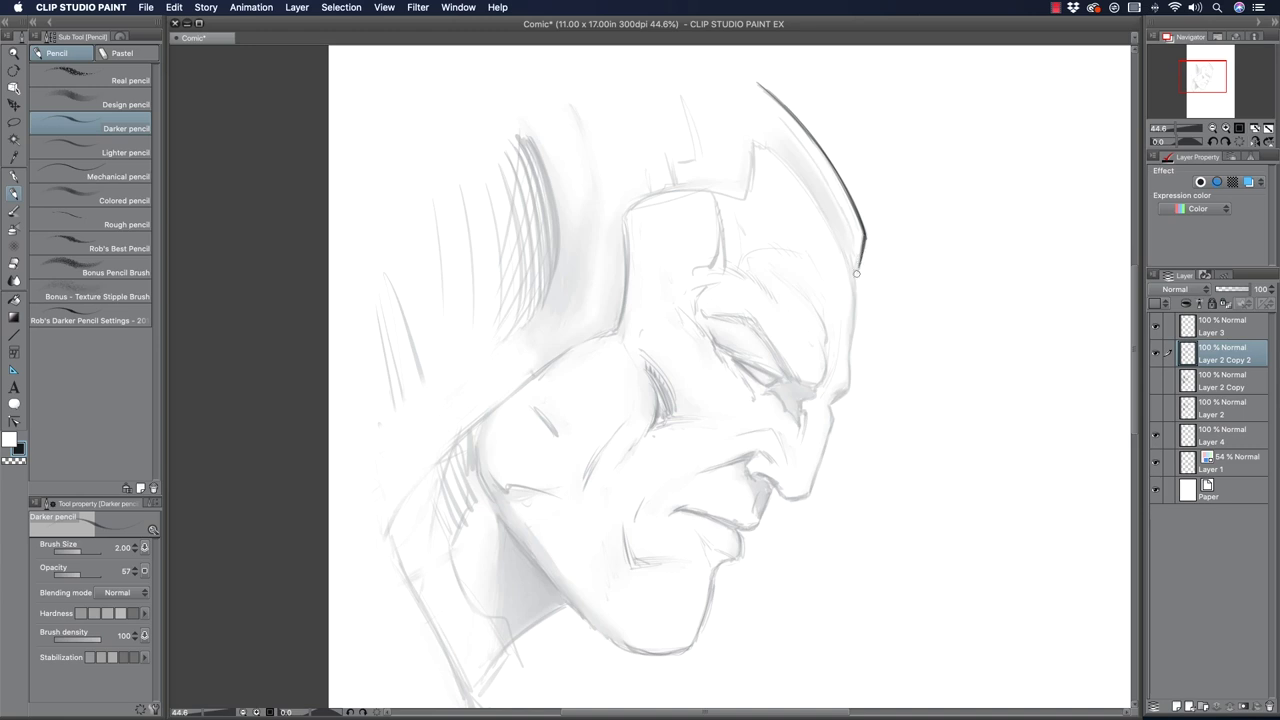
pyautogui.press('super+z')
# Redraw the forehead contour from the hairline peak down past the brow to the bridge of the nose.
pyautogui.moveTo(753, 141)
pyautogui.mouseDown()
pyautogui.moveTo(830, 223)
pyautogui.moveTo(857, 295)
pyautogui.mouseUp()
pyautogui.press('super+z')
pyautogui.moveTo(754, 140); pyautogui.dragTo(844, 292)
pyautogui.moveTo(755, 141)
pyautogui.mouseDown()
pyautogui.moveTo(785, 163)
pyautogui.moveTo(856, 290)
pyautogui.moveTo(848, 381)
pyautogui.moveTo(830, 404)
pyautogui.mouseUp()
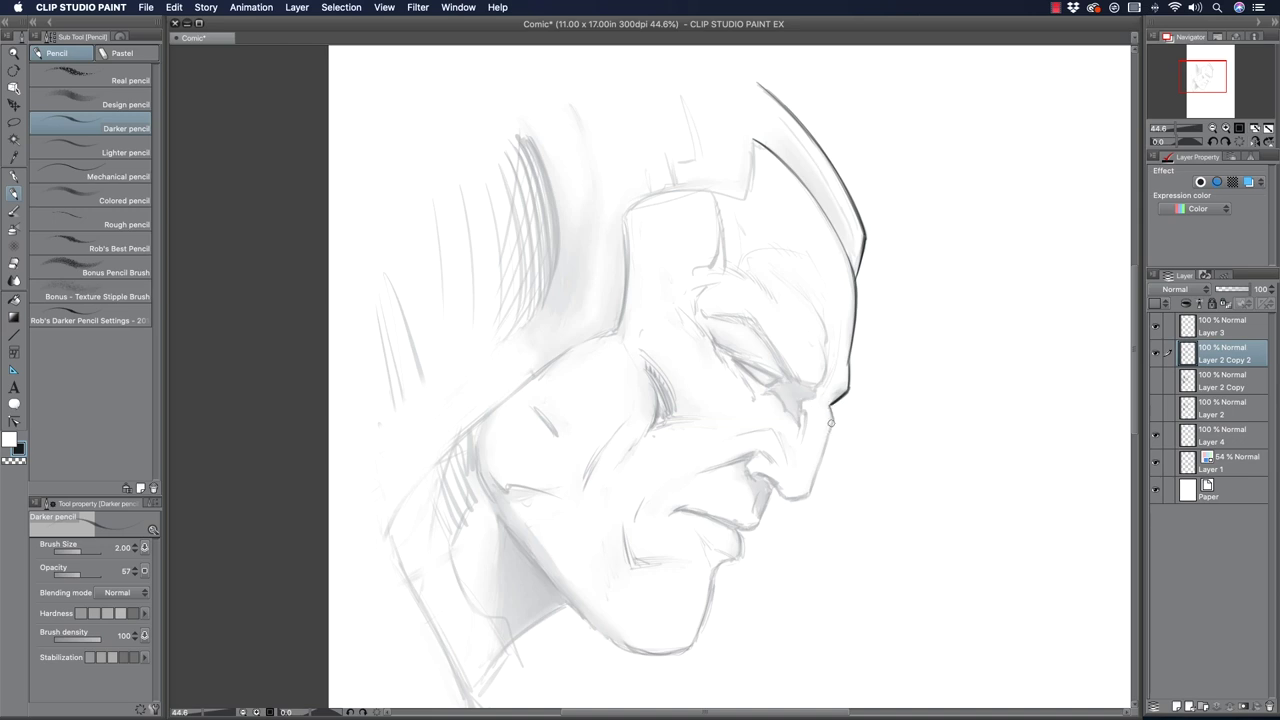
# Retrace the nose, the lips and the front of the chin with clean profile lines.
pyautogui.moveTo(831, 420); pyautogui.dragTo(809, 474)
pyautogui.moveTo(801, 497)
pyautogui.mouseDown()
pyautogui.moveTo(785, 500)
pyautogui.moveTo(765, 477)
pyautogui.moveTo(786, 497)
pyautogui.mouseUp()
pyautogui.moveTo(771, 489); pyautogui.dragTo(781, 496)
pyautogui.moveTo(758, 517); pyautogui.dragTo(742, 528)
pyautogui.moveTo(710, 585); pyautogui.dragTo(683, 651)
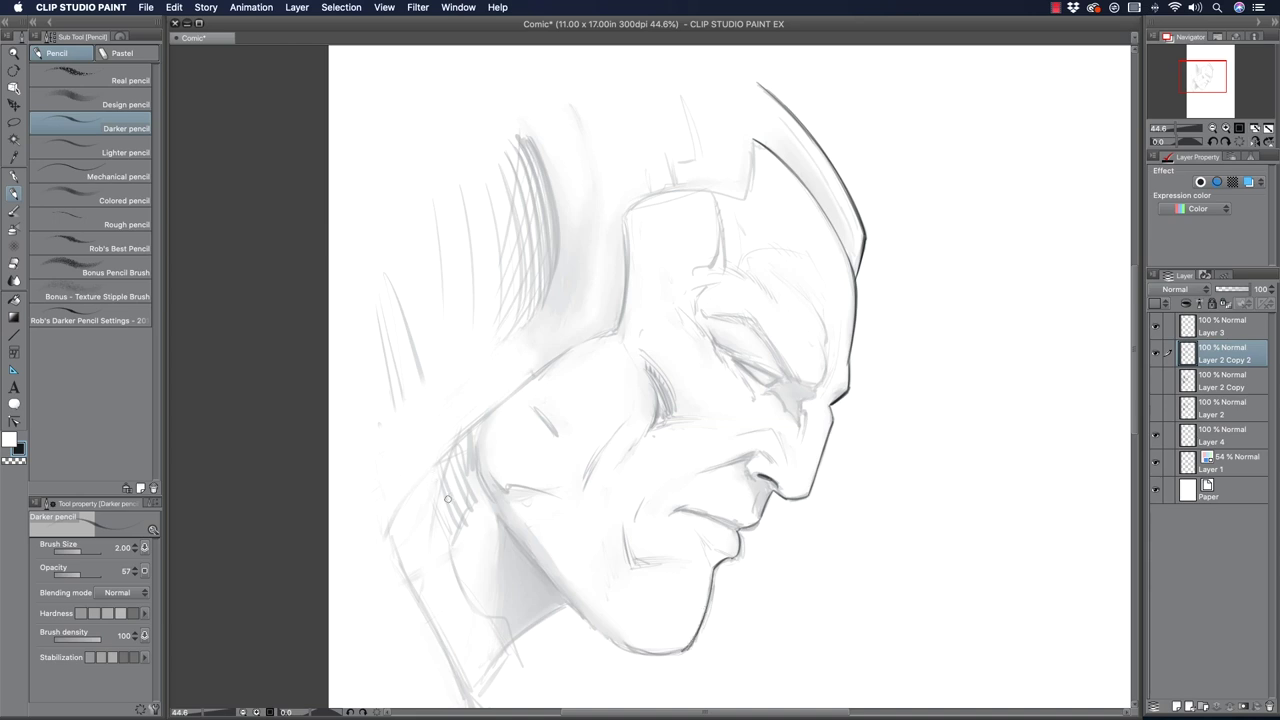
# Draw the jawline from the chin back to below the ear and add the short crease at the jaw corner.
pyautogui.press('r')
pyautogui.moveTo(439, 563)
pyautogui.mouseDown()
pyautogui.moveTo(689, 633)
pyautogui.moveTo(871, 571)
pyautogui.moveTo(904, 506)
pyautogui.mouseUp()
pyautogui.press('p')
pyautogui.moveTo(906, 279)
pyautogui.mouseDown()
pyautogui.moveTo(917, 356)
pyautogui.moveTo(893, 399)
pyautogui.mouseUp()
pyautogui.moveTo(917, 347)
pyautogui.mouseDown()
pyautogui.moveTo(806, 507)
pyautogui.moveTo(840, 466)
pyautogui.moveTo(835, 476)
pyautogui.moveTo(784, 511)
pyautogui.mouseUp()
pyautogui.press('super+z')
pyautogui.moveTo(833, 474)
pyautogui.mouseDown()
pyautogui.moveTo(772, 524)
pyautogui.moveTo(804, 493)
pyautogui.moveTo(788, 516)
pyautogui.moveTo(801, 511)
pyautogui.moveTo(739, 525)
pyautogui.moveTo(790, 518)
pyautogui.moveTo(728, 531)
pyautogui.mouseUp()
pyautogui.press('super+z')
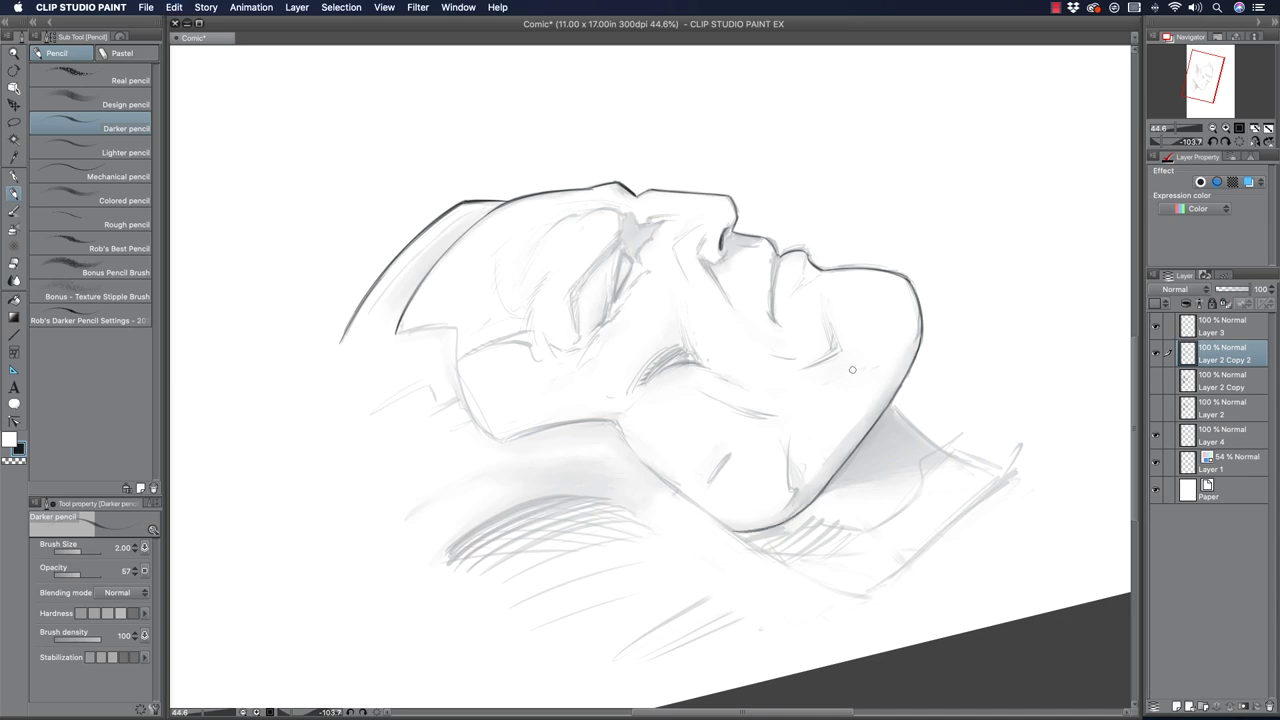
pyautogui.moveTo(921, 337); pyautogui.dragTo(893, 401)
pyautogui.moveTo(917, 356); pyautogui.dragTo(856, 452)
pyautogui.moveTo(782, 514); pyautogui.dragTo(788, 448)
# Draw the nostril wing and the crease running back from it across the cheek.
pyautogui.press('r')
pyautogui.moveTo(380, 423)
pyautogui.mouseDown()
pyautogui.moveTo(425, 298)
pyautogui.moveTo(530, 172)
pyautogui.moveTo(637, 192)
pyautogui.moveTo(604, 155)
pyautogui.mouseUp()
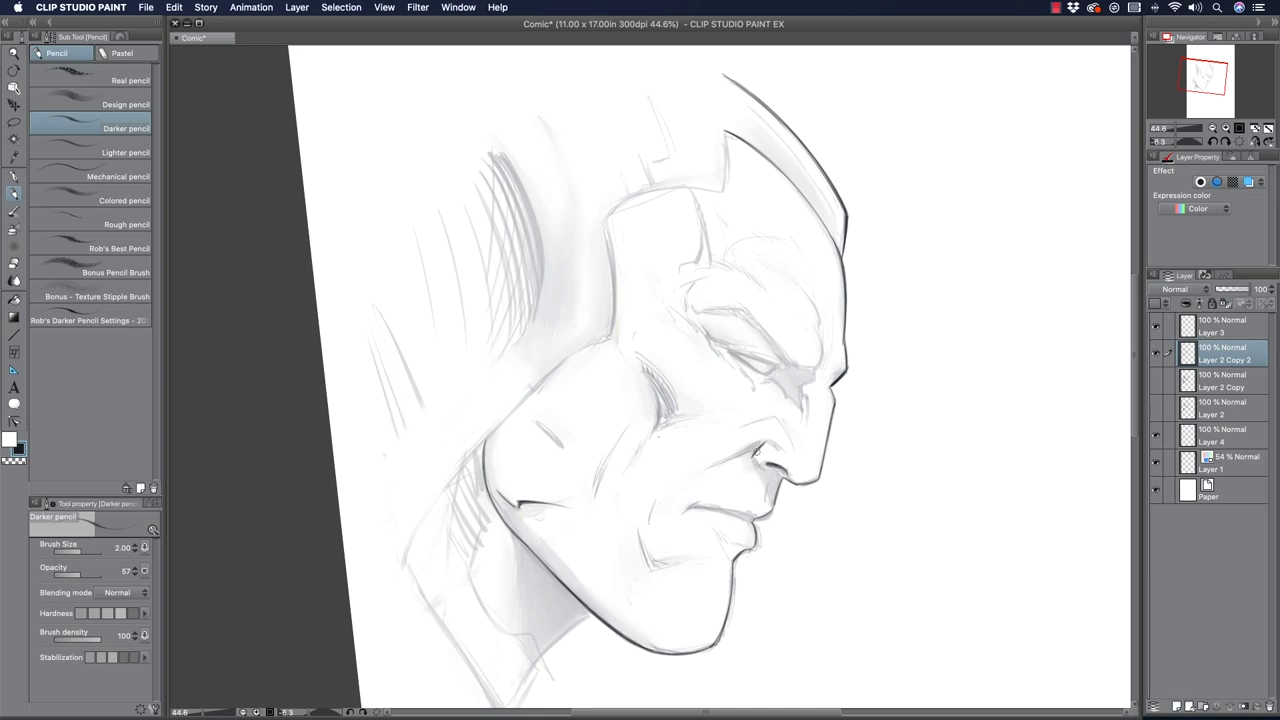
pyautogui.moveTo(754, 461)
pyautogui.mouseDown()
pyautogui.moveTo(785, 456)
pyautogui.moveTo(763, 437)
pyautogui.mouseUp()
pyautogui.moveTo(721, 461); pyautogui.dragTo(762, 441)
# Outline the narrow eye opening with dark upper and lower lines.
pyautogui.moveTo(734, 356); pyautogui.dragTo(766, 374)
pyautogui.press('r')
pyautogui.moveTo(479, 400)
pyautogui.mouseDown()
pyautogui.moveTo(520, 490)
pyautogui.moveTo(590, 545)
pyautogui.mouseUp()
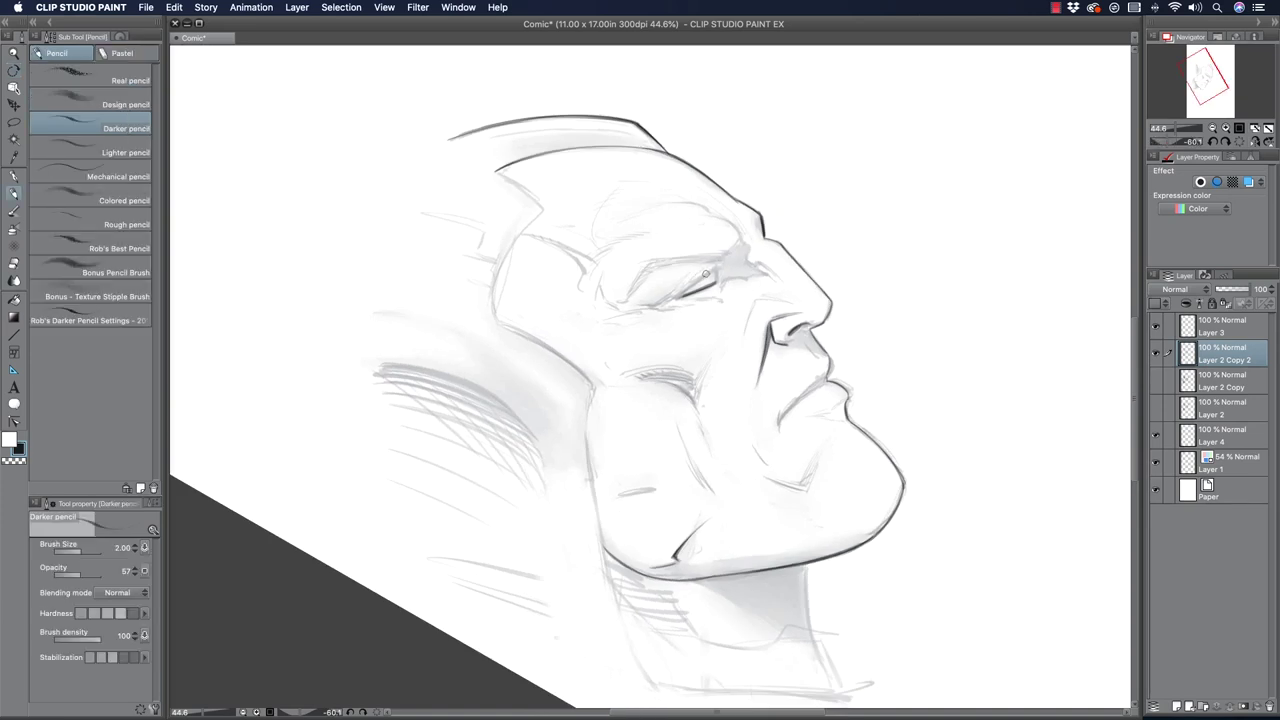
pyautogui.moveTo(714, 269); pyautogui.dragTo(683, 294)
# Draw a thick, tapering upper eyelid fold above the eye.
pyautogui.press('r')
pyautogui.moveTo(468, 332)
pyautogui.mouseDown()
pyautogui.moveTo(502, 251)
pyautogui.moveTo(592, 186)
pyautogui.mouseUp()
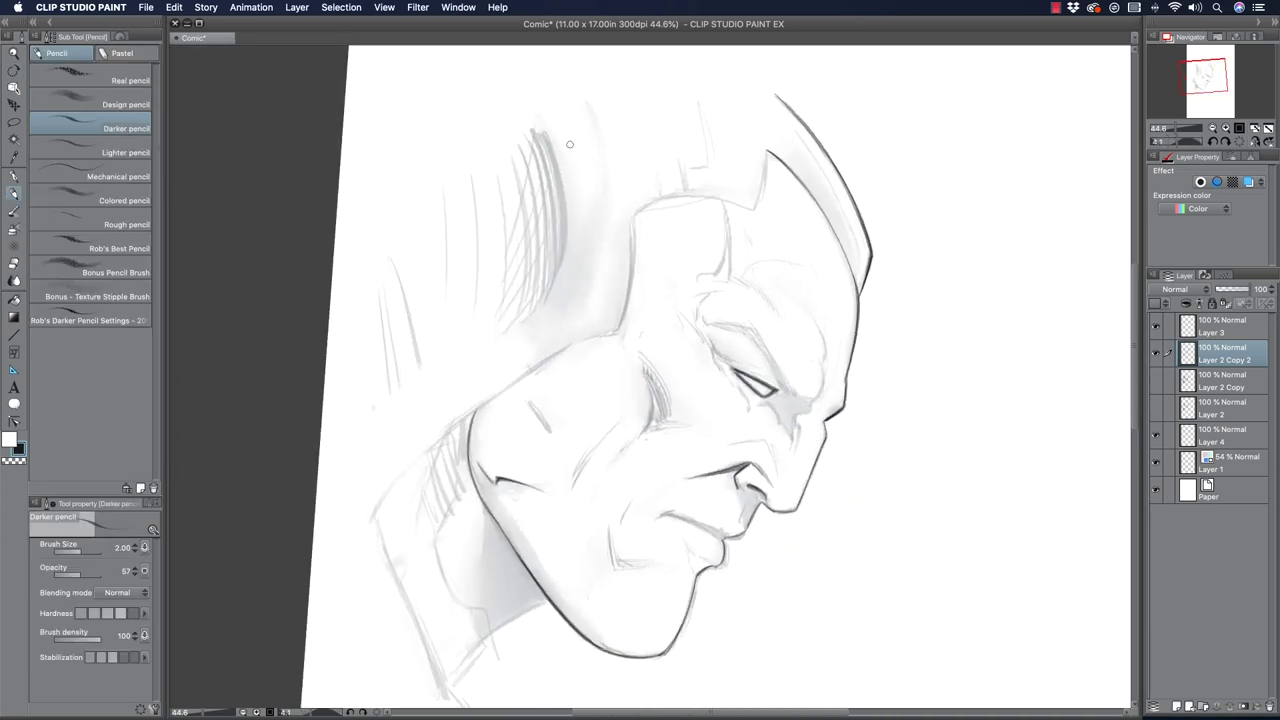
pyautogui.moveTo(793, 397); pyautogui.dragTo(741, 328)
pyautogui.moveTo(778, 370); pyautogui.dragTo(742, 325)
pyautogui.moveTo(788, 390); pyautogui.dragTo(762, 341)
pyautogui.moveTo(738, 329); pyautogui.dragTo(708, 325)
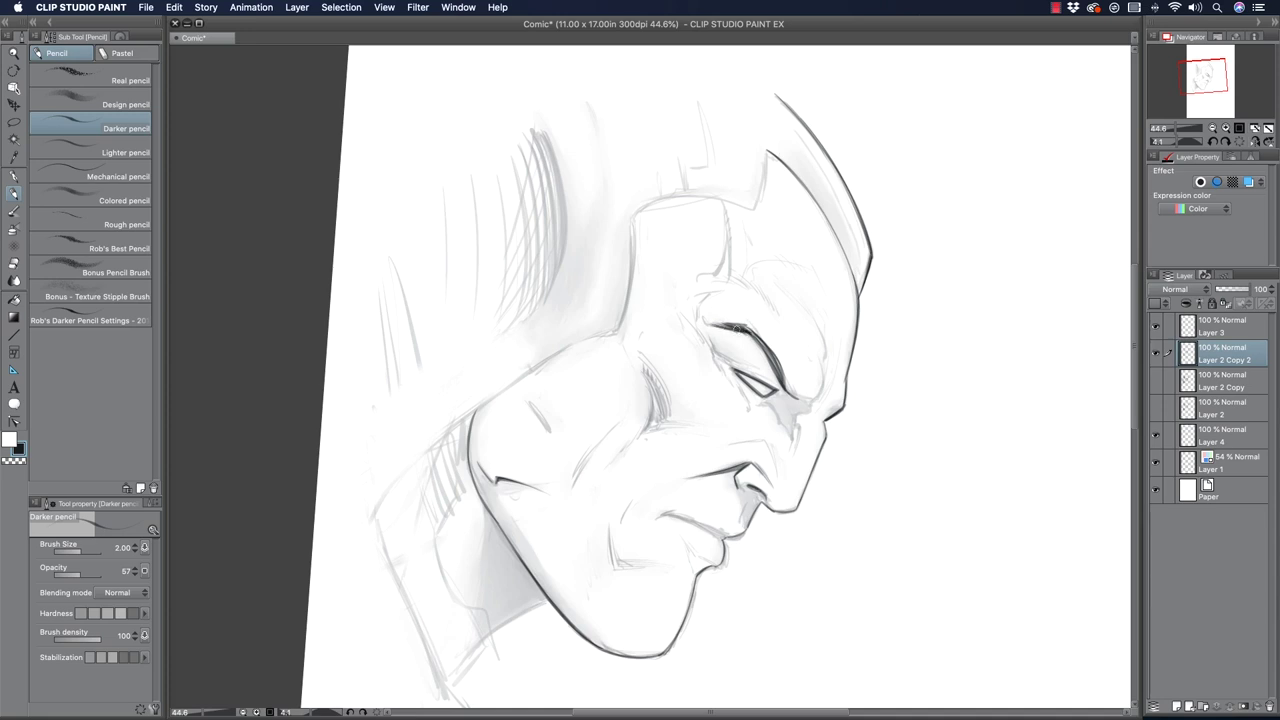
pyautogui.moveTo(716, 330)
pyautogui.mouseDown()
pyautogui.moveTo(704, 322)
pyautogui.moveTo(745, 330)
pyautogui.mouseUp()
# Draw the brow crease beside the nose bridge and fill the shadow at the inner corner of the eye.
pyautogui.moveTo(825, 360); pyautogui.dragTo(820, 328)
pyautogui.press('super+z')
pyautogui.moveTo(804, 410); pyautogui.dragTo(794, 421)
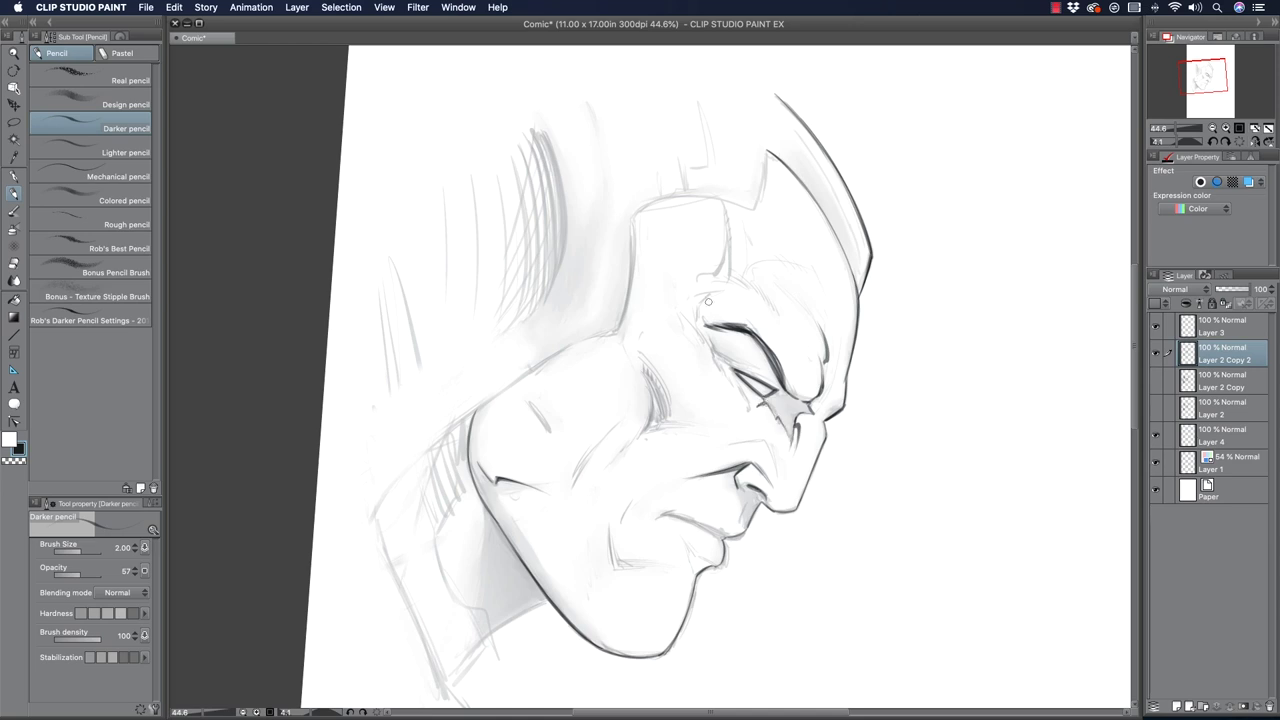
pyautogui.moveTo(762, 394)
pyautogui.mouseDown()
pyautogui.moveTo(790, 438)
pyautogui.moveTo(774, 400)
pyautogui.moveTo(790, 436)
pyautogui.moveTo(778, 398)
pyautogui.moveTo(806, 405)
pyautogui.mouseUp()
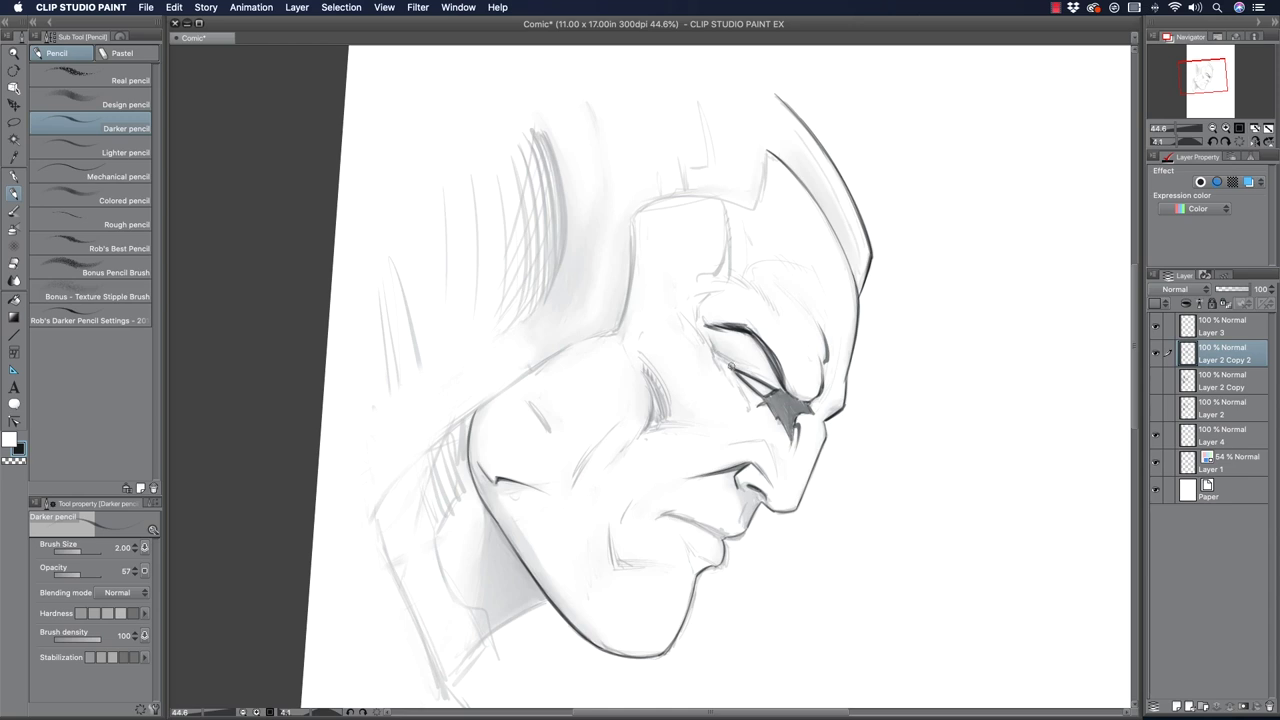
# Reinforce the lines at the outer eye corner and lower lid, and add short wrinkle strokes at the temple.
pyautogui.moveTo(734, 362)
pyautogui.mouseDown()
pyautogui.moveTo(766, 373)
pyautogui.moveTo(748, 368)
pyautogui.mouseUp()
pyautogui.moveTo(674, 311); pyautogui.dragTo(676, 322)
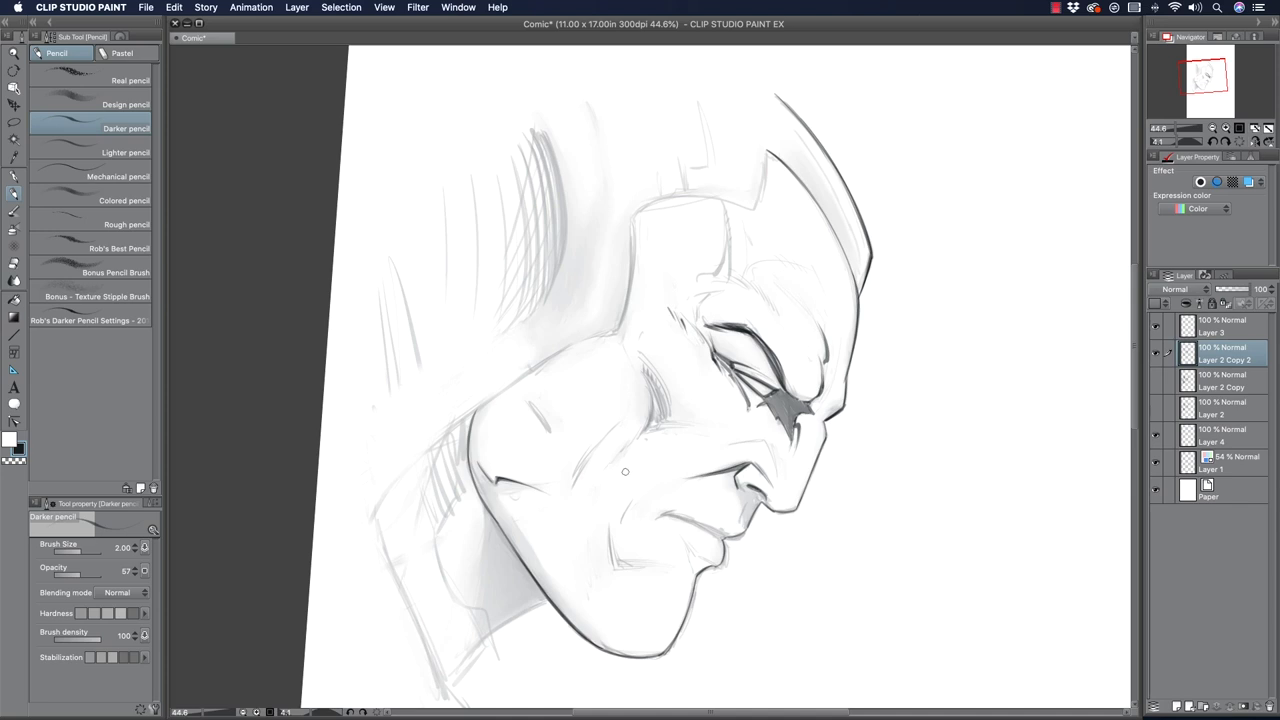
pyautogui.moveTo(699, 317)
pyautogui.mouseDown()
pyautogui.moveTo(695, 300)
pyautogui.moveTo(722, 291)
pyautogui.mouseUp()
pyautogui.press('super+z')
# Hatch the brow ridge with short strokes and add crease lines on the forehead above it.
pyautogui.moveTo(728, 276); pyautogui.dragTo(746, 287)
pyautogui.moveTo(744, 281)
pyautogui.mouseDown()
pyautogui.moveTo(763, 300)
pyautogui.moveTo(792, 300)
pyautogui.mouseUp()
pyautogui.moveTo(842, 333); pyautogui.dragTo(840, 369)
pyautogui.moveTo(750, 261)
pyautogui.mouseDown()
pyautogui.moveTo(814, 264)
pyautogui.moveTo(780, 262)
pyautogui.moveTo(806, 256)
pyautogui.mouseUp()
# Darken the curved shadow under the cheekbone and hatch its front edge.
pyautogui.moveTo(641, 372)
pyautogui.mouseDown()
pyautogui.moveTo(651, 434)
pyautogui.moveTo(631, 446)
pyautogui.mouseUp()
pyautogui.moveTo(642, 372); pyautogui.dragTo(662, 418)
pyautogui.moveTo(640, 368); pyautogui.dragTo(669, 410)
pyautogui.moveTo(636, 357); pyautogui.dragTo(670, 402)
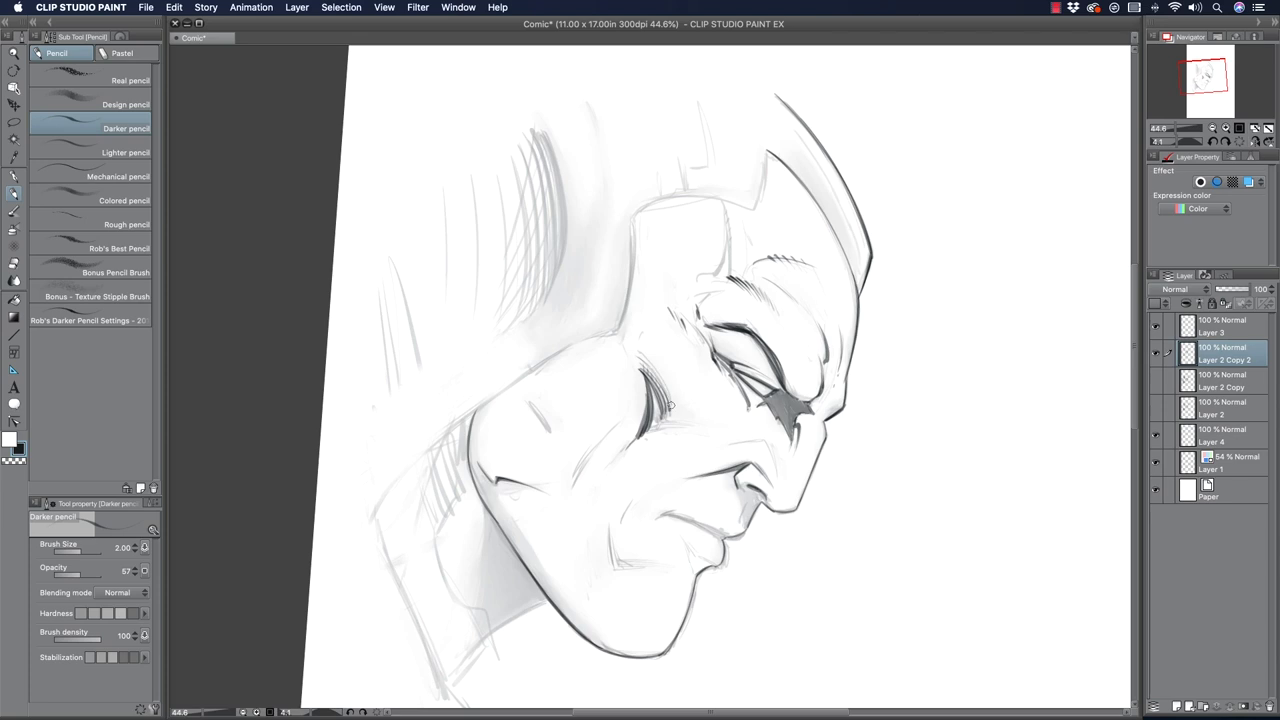
pyautogui.moveTo(630, 278); pyautogui.dragTo(618, 324)
pyautogui.press('super+z')
pyautogui.moveTo(662, 384); pyautogui.dragTo(670, 405)
# Hatch the shadow between the nostril and the upper lip.
pyautogui.hotkey('shift', 'space')
pyautogui.moveTo(431, 418)
pyautogui.mouseDown()
pyautogui.moveTo(470, 455)
pyautogui.moveTo(538, 476)
pyautogui.mouseUp()
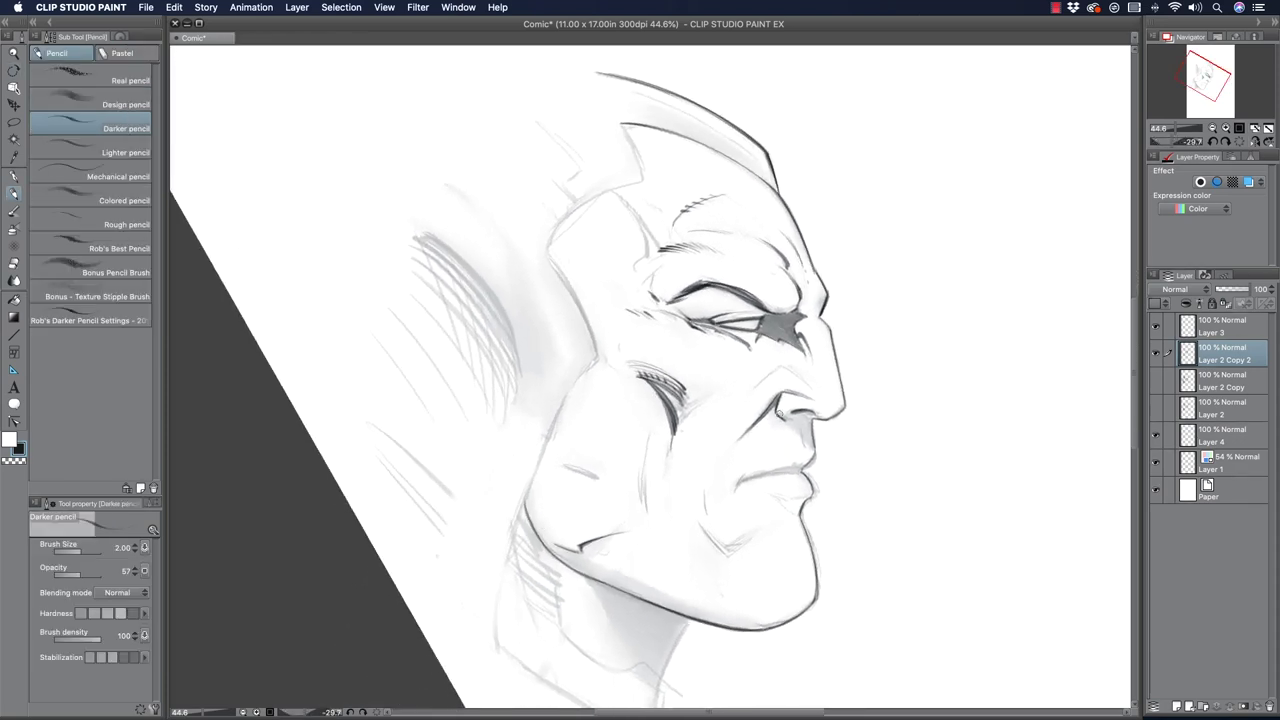
pyautogui.moveTo(781, 412)
pyautogui.mouseDown()
pyautogui.moveTo(806, 408)
pyautogui.moveTo(796, 428)
pyautogui.moveTo(808, 440)
pyautogui.moveTo(800, 415)
pyautogui.moveTo(816, 414)
pyautogui.moveTo(812, 436)
pyautogui.mouseUp()
pyautogui.press('super+z')
pyautogui.press('super+z')
pyautogui.press('super+z')
pyautogui.moveTo(787, 418)
pyautogui.mouseDown()
pyautogui.moveTo(796, 428)
pyautogui.moveTo(805, 410)
pyautogui.moveTo(810, 440)
pyautogui.mouseUp()
# Darken the mouth line, the shadow below the lower lip and the angular crease beside the chin.
pyautogui.moveTo(743, 478)
pyautogui.mouseDown()
pyautogui.moveTo(802, 468)
pyautogui.moveTo(780, 470)
pyautogui.moveTo(791, 498)
pyautogui.mouseUp()
pyautogui.moveTo(780, 498)
pyautogui.mouseDown()
pyautogui.moveTo(800, 501)
pyautogui.moveTo(793, 510)
pyautogui.moveTo(802, 498)
pyautogui.mouseUp()
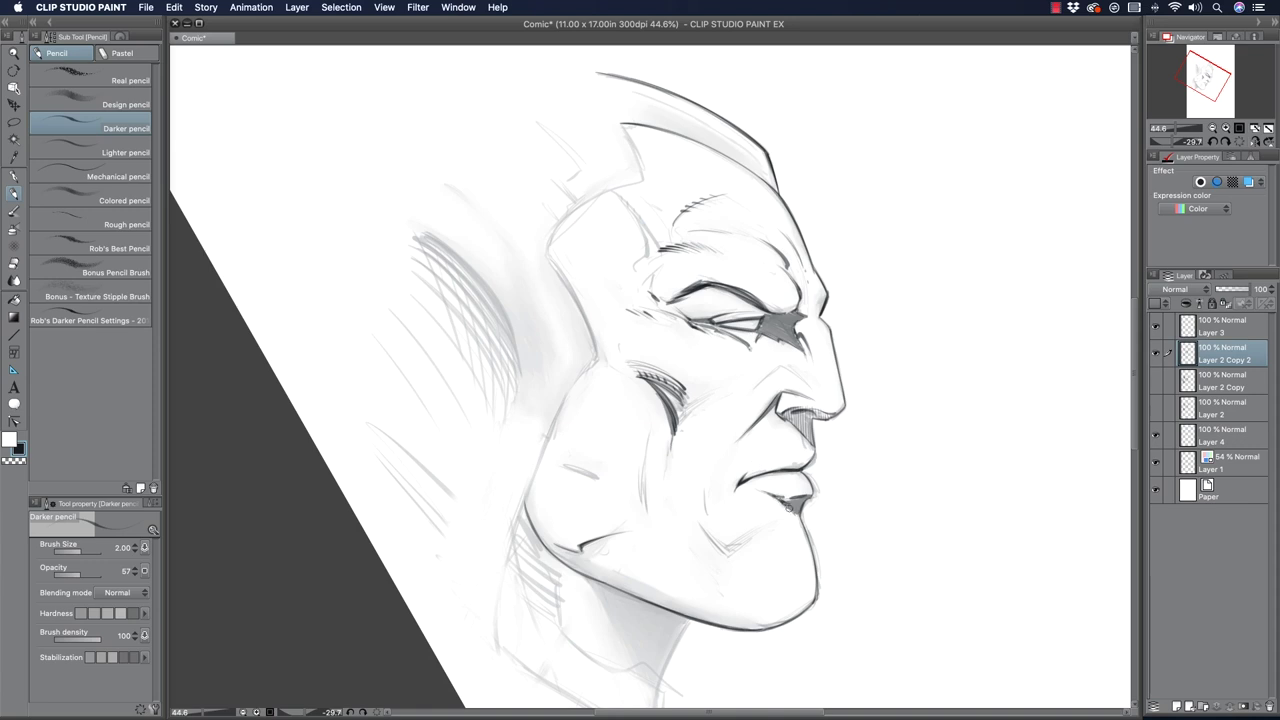
pyautogui.moveTo(726, 550); pyautogui.dragTo(690, 512)
pyautogui.moveTo(728, 549); pyautogui.dragTo(749, 537)
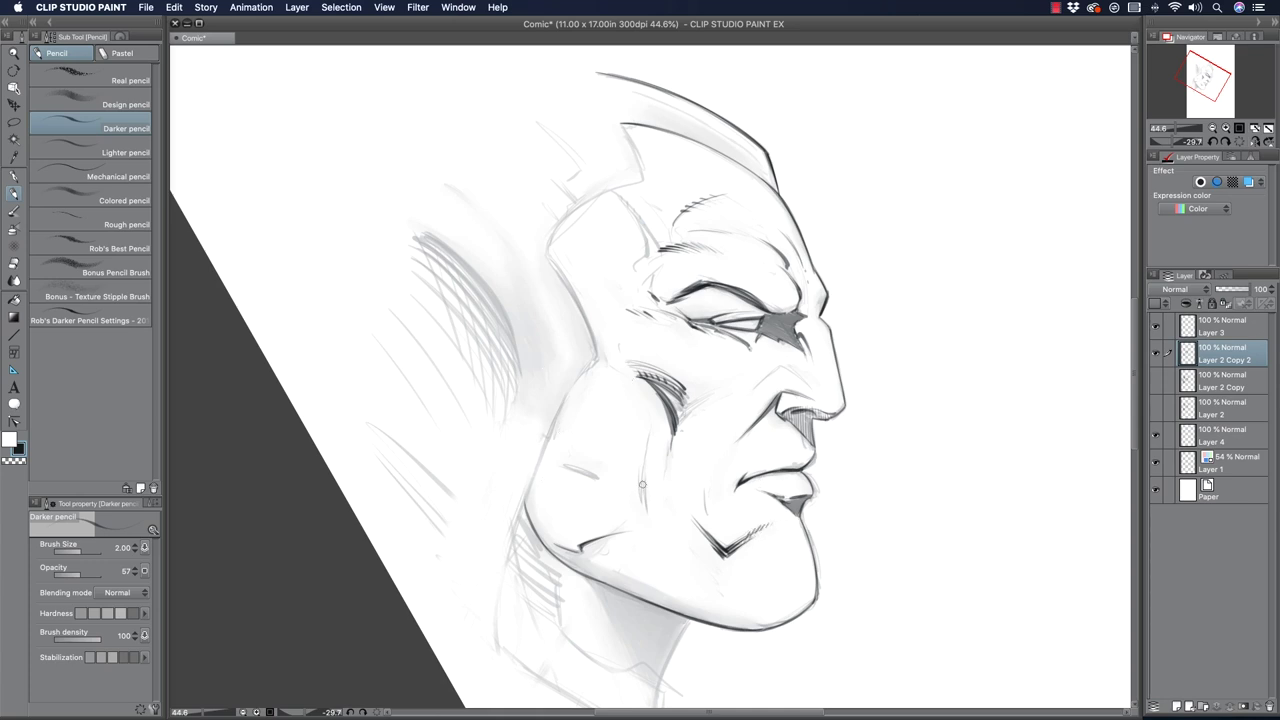
# Strengthen the cheek and cheekbone creases, the fold above the nostril and the short mark on the rear cheek.
pyautogui.moveTo(646, 451)
pyautogui.mouseDown()
pyautogui.moveTo(647, 512)
pyautogui.moveTo(639, 464)
pyautogui.moveTo(643, 452)
pyautogui.mouseUp()
pyautogui.moveTo(675, 399); pyautogui.dragTo(677, 405)
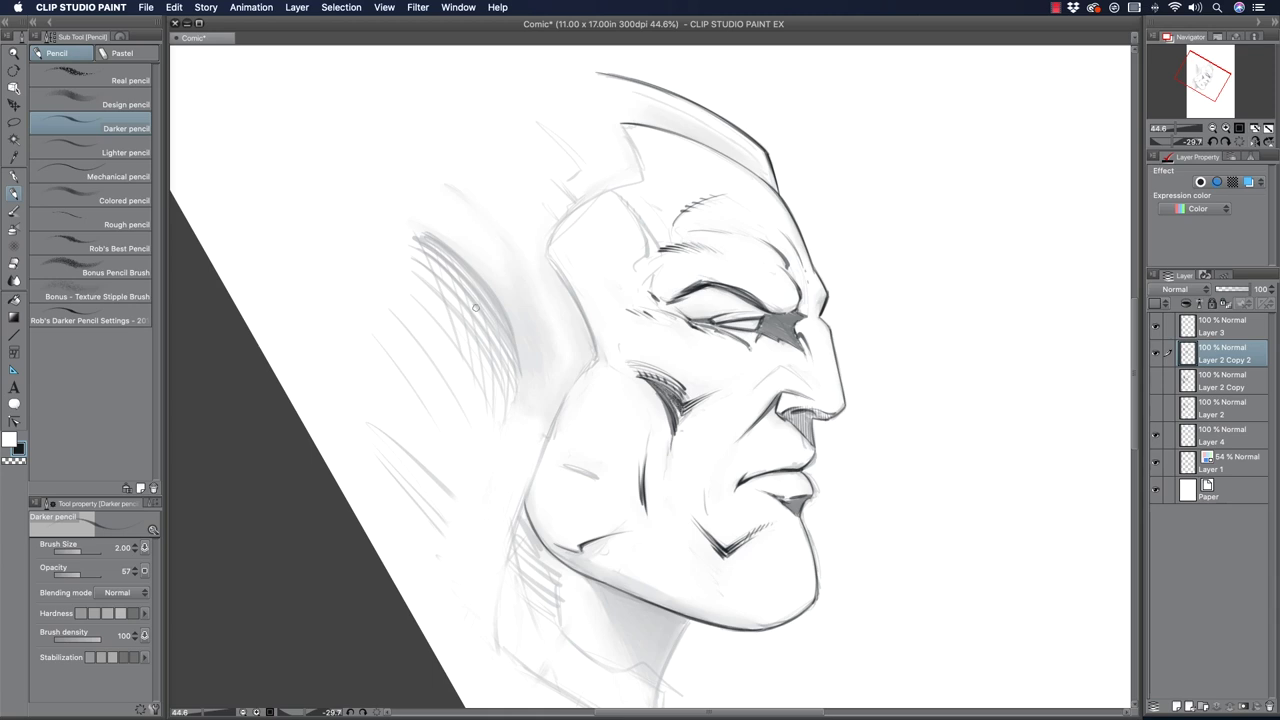
pyautogui.moveTo(780, 368)
pyautogui.mouseDown()
pyautogui.moveTo(757, 391)
pyautogui.moveTo(809, 387)
pyautogui.mouseUp()
pyautogui.moveTo(570, 469); pyautogui.dragTo(603, 485)
# Ink the hairline edge from the temple down in front of the ear area and along the rear of the jaw.
pyautogui.moveTo(548, 257)
pyautogui.mouseDown()
pyautogui.moveTo(597, 361)
pyautogui.moveTo(595, 349)
pyautogui.mouseUp()
pyautogui.moveTo(575, 292); pyautogui.dragTo(594, 358)
pyautogui.moveTo(571, 385); pyautogui.dragTo(509, 556)
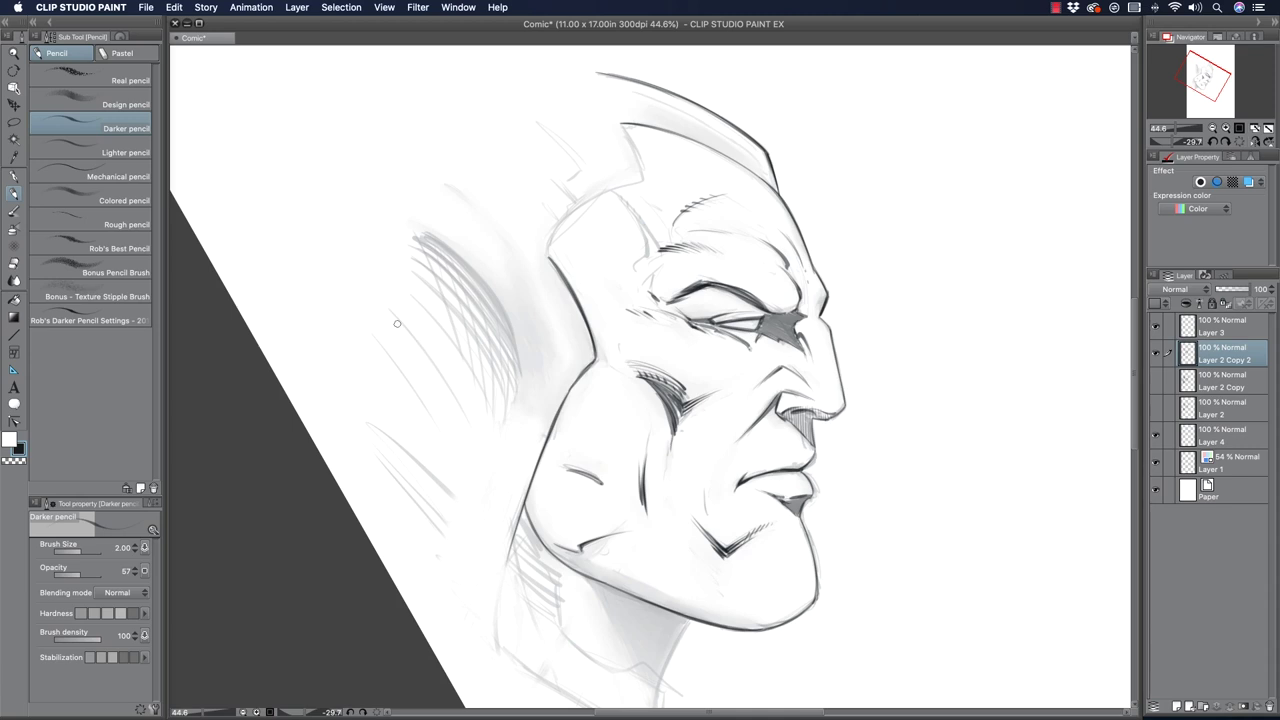
# Trace the hairline across the forehead to its pointed peak and define the inner edge of the front hair.
pyautogui.press('r')
pyautogui.moveTo(424, 374); pyautogui.dragTo(478, 267)
pyautogui.press('p')
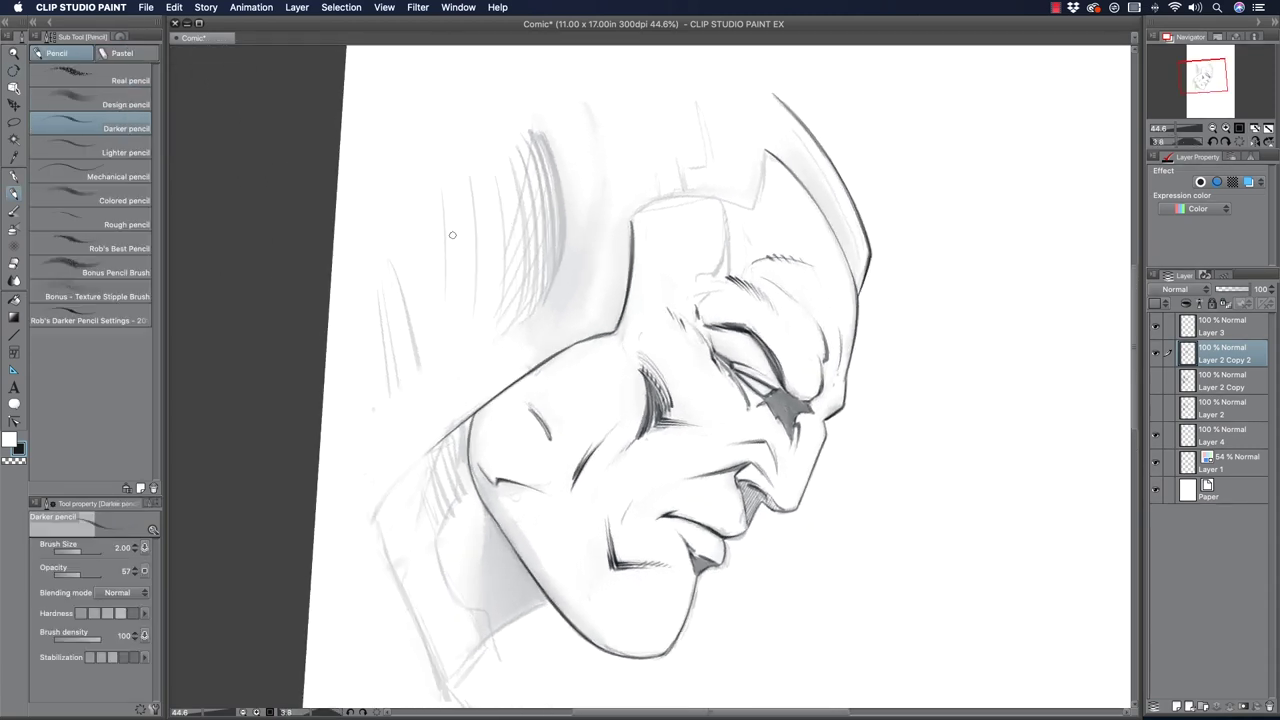
pyautogui.moveTo(636, 212)
pyautogui.mouseDown()
pyautogui.moveTo(738, 207)
pyautogui.moveTo(765, 153)
pyautogui.moveTo(814, 157)
pyautogui.moveTo(858, 262)
pyautogui.mouseUp()
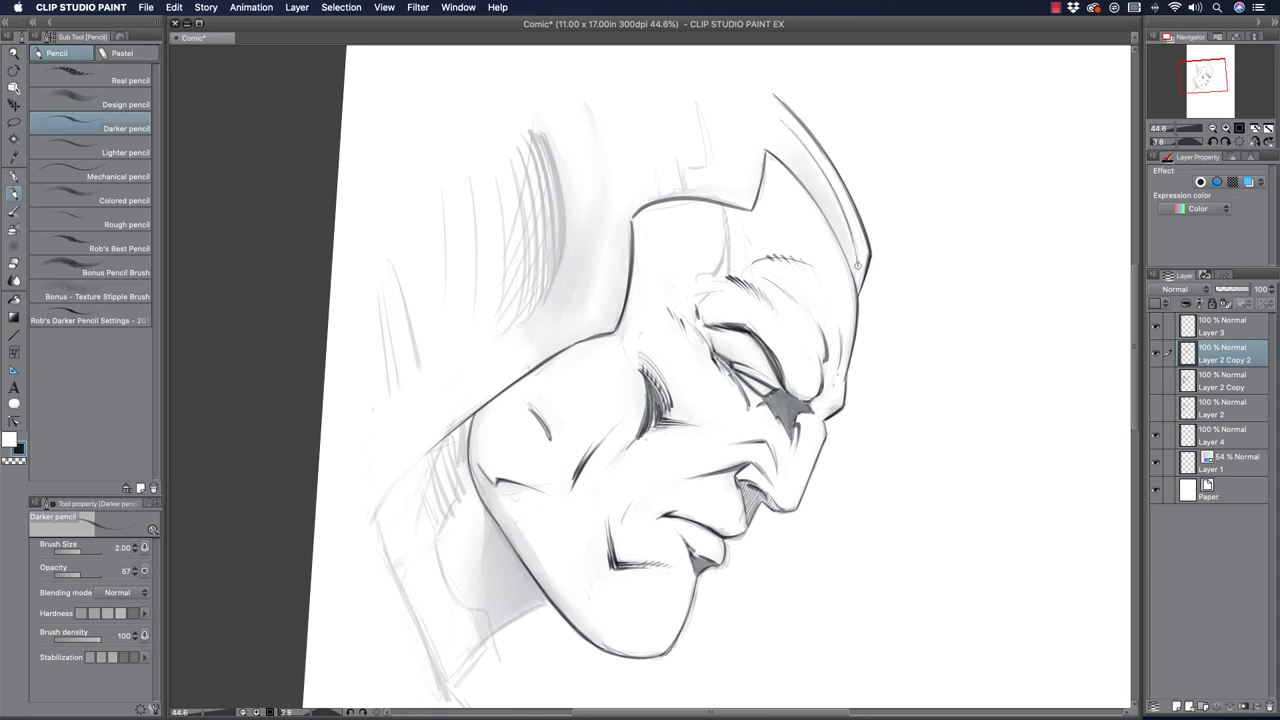
pyautogui.moveTo(851, 218)
pyautogui.mouseDown()
pyautogui.moveTo(857, 281)
pyautogui.moveTo(850, 264)
pyautogui.mouseUp()
# Reinforce the lower eyelid and thicken the jawline below the rear cheek.
pyautogui.moveTo(738, 373); pyautogui.dragTo(747, 382)
pyautogui.moveTo(477, 470)
pyautogui.mouseDown()
pyautogui.moveTo(492, 486)
pyautogui.moveTo(477, 465)
pyautogui.moveTo(472, 496)
pyautogui.moveTo(480, 488)
pyautogui.moveTo(554, 600)
pyautogui.mouseUp()
pyautogui.hotkey('shift', 'space')
pyautogui.moveTo(407, 514); pyautogui.dragTo(455, 583)
pyautogui.press('space')
pyautogui.moveTo(506, 501); pyautogui.dragTo(609, 458)
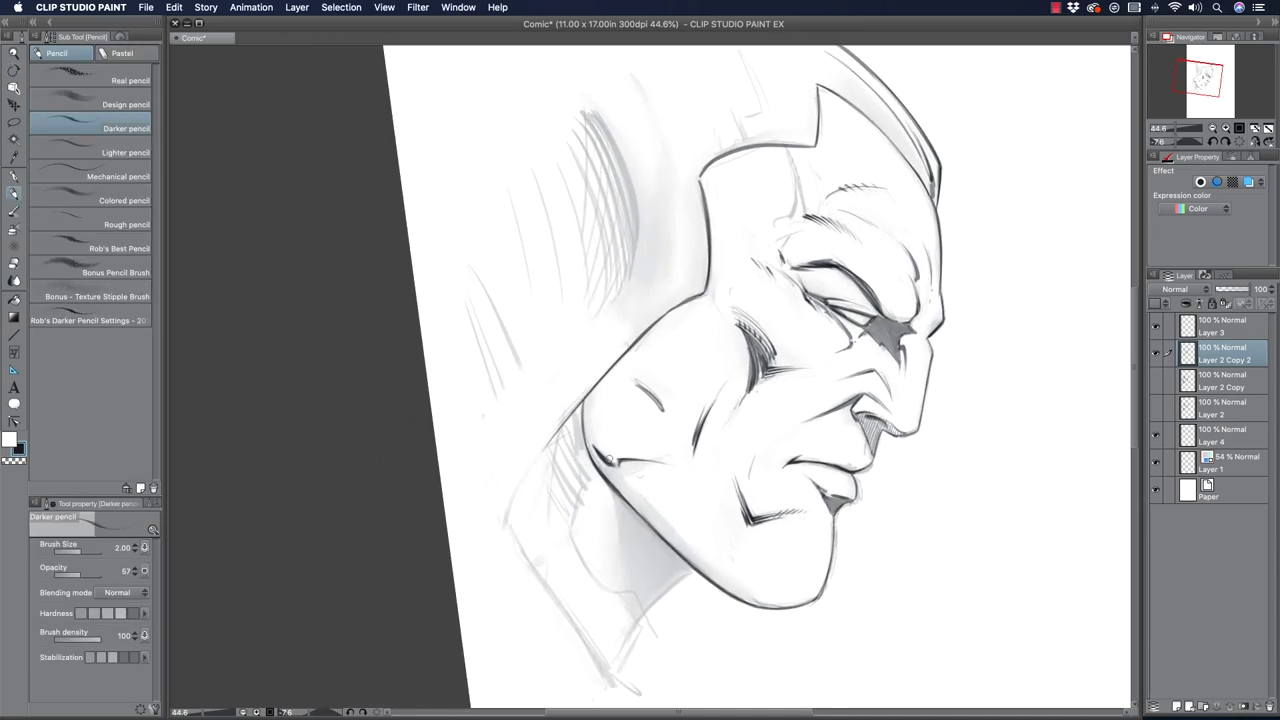
pyautogui.moveTo(926, 337); pyautogui.dragTo(936, 353)
pyautogui.hotkey('ctrl', 'z')
# Outline the throat and the rear edge of the neck shadow beneath the jaw.
pyautogui.moveTo(699, 565); pyautogui.dragTo(647, 606)
pyautogui.moveTo(616, 506); pyautogui.dragTo(627, 590)
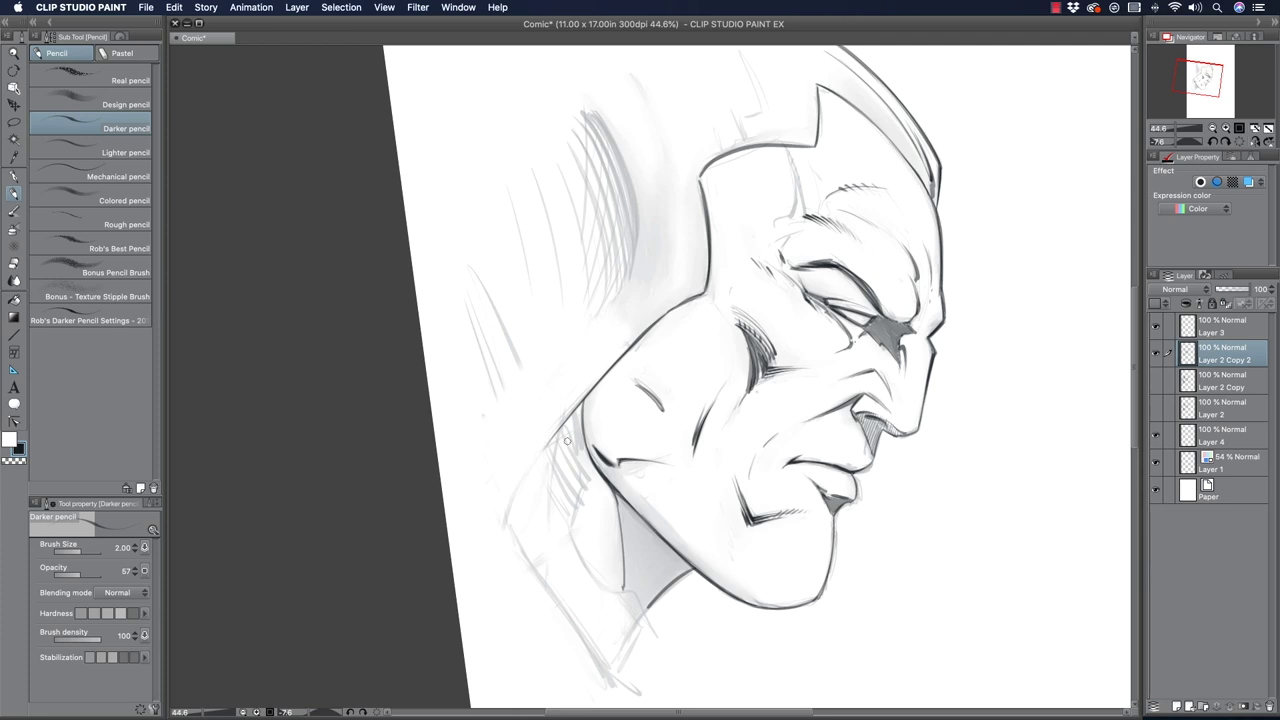
# Draw the neck contour behind the jaw down to the base of the neck and hatch its upper part.
pyautogui.moveTo(565, 418)
pyautogui.mouseDown()
pyautogui.moveTo(588, 471)
pyautogui.moveTo(569, 533)
pyautogui.mouseUp()
pyautogui.moveTo(558, 426)
pyautogui.mouseDown()
pyautogui.moveTo(553, 509)
pyautogui.moveTo(552, 493)
pyautogui.moveTo(604, 595)
pyautogui.moveTo(637, 594)
pyautogui.moveTo(653, 633)
pyautogui.moveTo(644, 627)
pyautogui.moveTo(653, 638)
pyautogui.moveTo(615, 680)
pyautogui.mouseUp()
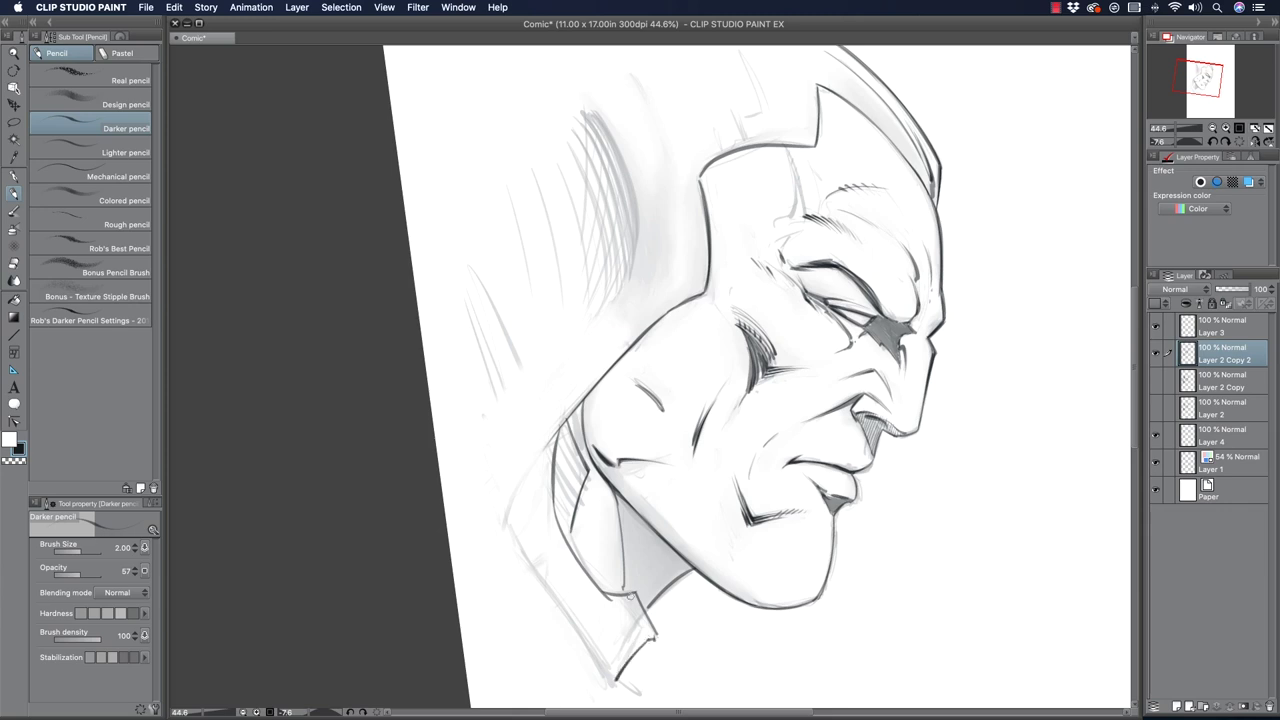
pyautogui.moveTo(606, 595); pyautogui.dragTo(629, 588)
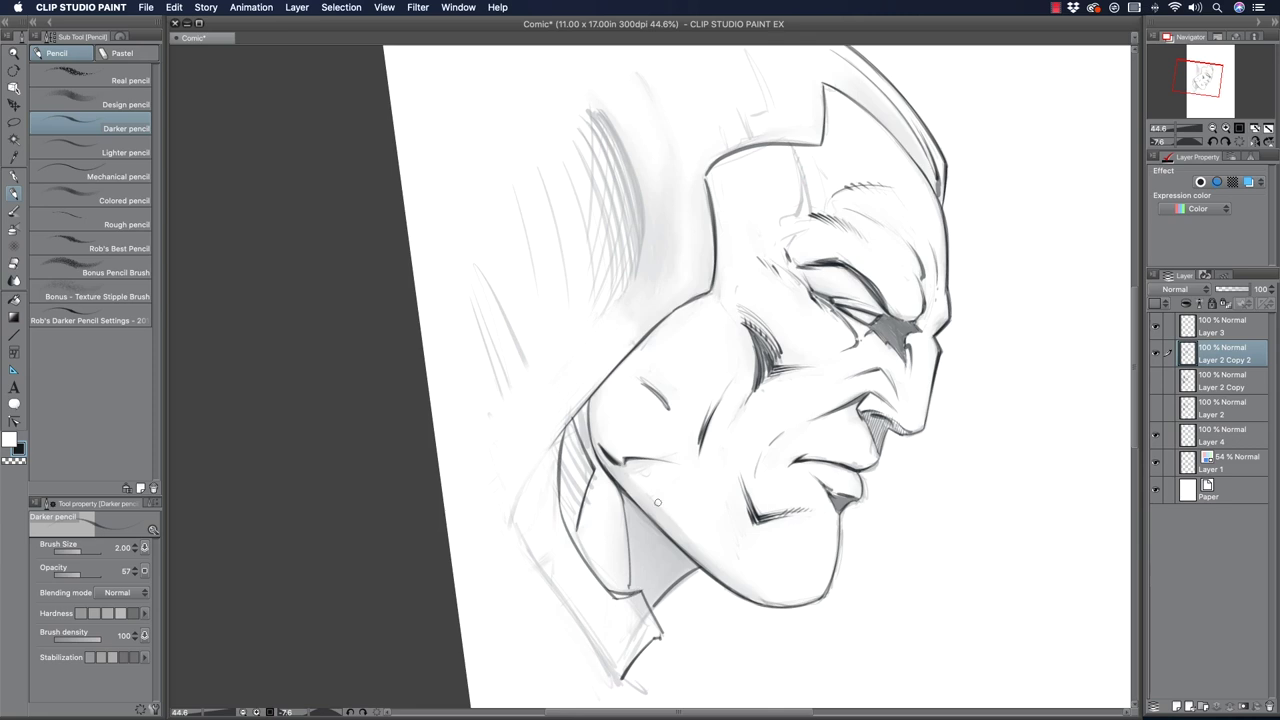
pyautogui.moveTo(568, 430)
pyautogui.mouseDown()
pyautogui.moveTo(570, 466)
pyautogui.moveTo(562, 445)
pyautogui.moveTo(591, 492)
pyautogui.moveTo(561, 457)
pyautogui.moveTo(578, 548)
pyautogui.mouseUp()
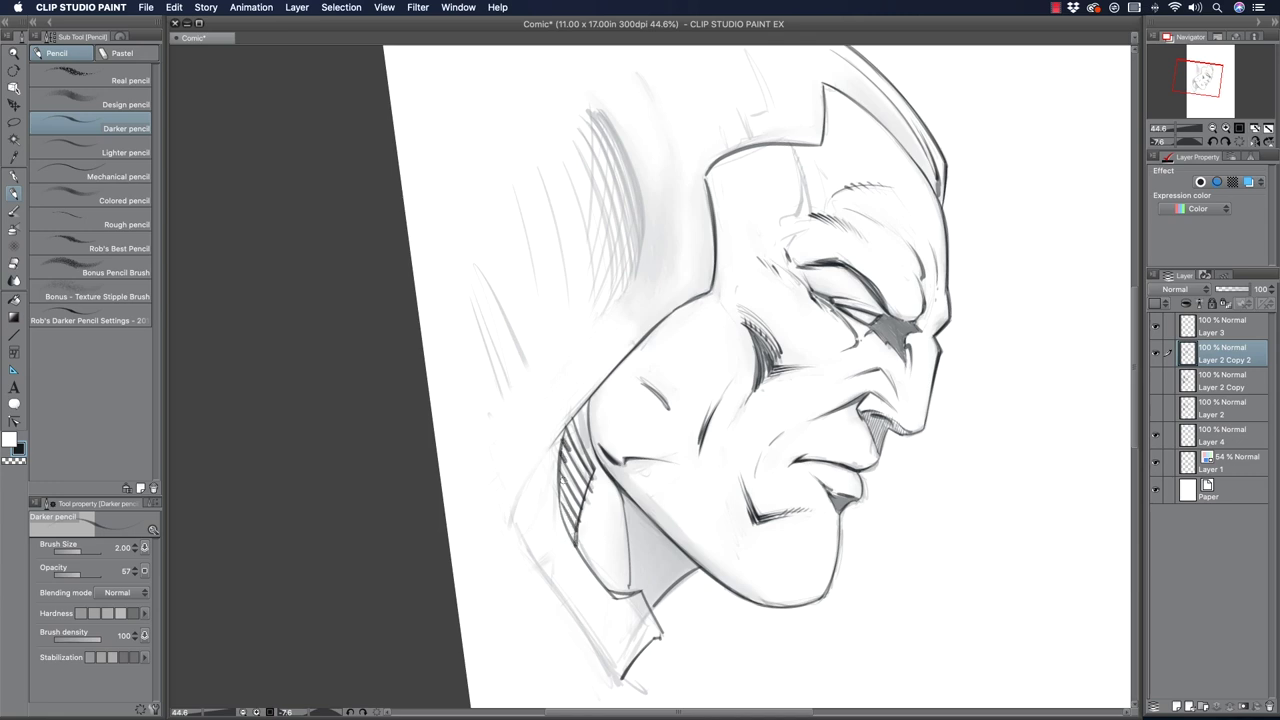
# Touch up the hatched neck shadow's edges and fill the throat shadow beneath the jaw with solid dark grey.
pyautogui.moveTo(576, 424); pyautogui.dragTo(568, 440)
pyautogui.moveTo(562, 491); pyautogui.dragTo(562, 505)
pyautogui.moveTo(624, 516)
pyautogui.mouseDown()
pyautogui.moveTo(632, 580)
pyautogui.moveTo(626, 490)
pyautogui.moveTo(637, 582)
pyautogui.moveTo(629, 497)
pyautogui.moveTo(642, 586)
pyautogui.moveTo(648, 512)
pyautogui.moveTo(654, 586)
pyautogui.moveTo(656, 526)
pyautogui.moveTo(672, 560)
pyautogui.moveTo(678, 526)
pyautogui.moveTo(684, 566)
pyautogui.moveTo(652, 536)
pyautogui.moveTo(650, 576)
pyautogui.moveTo(633, 548)
pyautogui.moveTo(632, 586)
pyautogui.moveTo(646, 602)
pyautogui.moveTo(644, 578)
pyautogui.moveTo(660, 575)
pyautogui.moveTo(653, 600)
pyautogui.moveTo(684, 562)
pyautogui.moveTo(672, 573)
pyautogui.mouseUp()
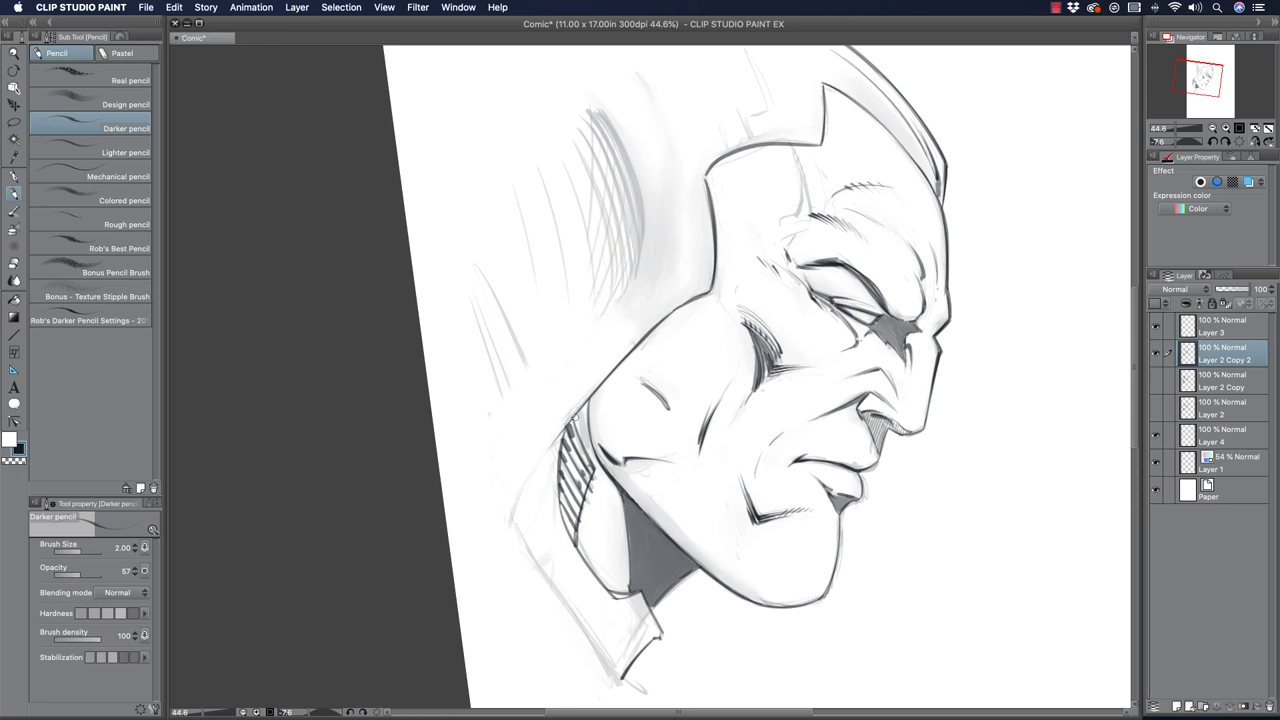
# Outline the collar from behind the ear down to its tip, shade its inner side dark, and add small fold marks.
pyautogui.moveTo(557, 437)
pyautogui.mouseDown()
pyautogui.moveTo(521, 499)
pyautogui.moveTo(517, 488)
pyautogui.moveTo(517, 514)
pyautogui.moveTo(620, 680)
pyautogui.mouseUp()
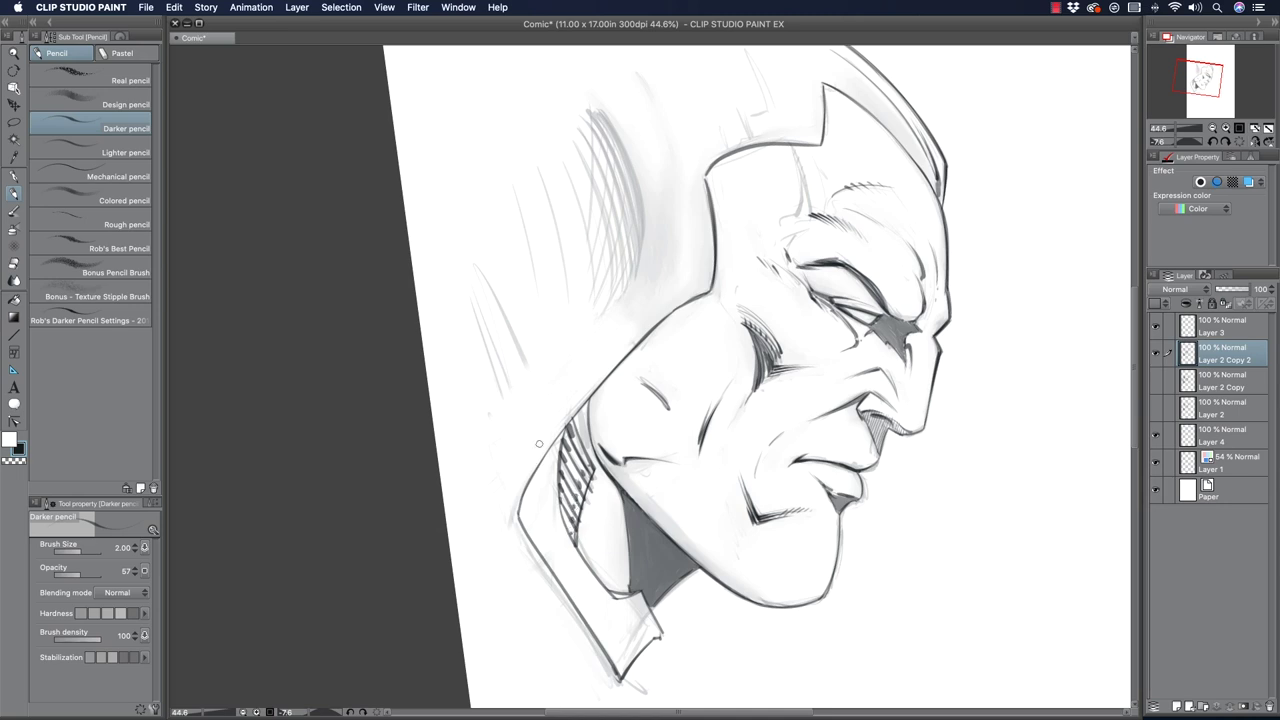
pyautogui.moveTo(571, 418)
pyautogui.mouseDown()
pyautogui.moveTo(595, 468)
pyautogui.moveTo(578, 540)
pyautogui.mouseUp()
pyautogui.moveTo(547, 456)
pyautogui.mouseDown()
pyautogui.moveTo(538, 561)
pyautogui.moveTo(548, 526)
pyautogui.moveTo(541, 555)
pyautogui.moveTo(546, 518)
pyautogui.moveTo(542, 506)
pyautogui.moveTo(532, 526)
pyautogui.moveTo(524, 487)
pyautogui.moveTo(521, 515)
pyautogui.moveTo(542, 461)
pyautogui.moveTo(521, 509)
pyautogui.mouseUp()
pyautogui.moveTo(562, 424); pyautogui.dragTo(542, 466)
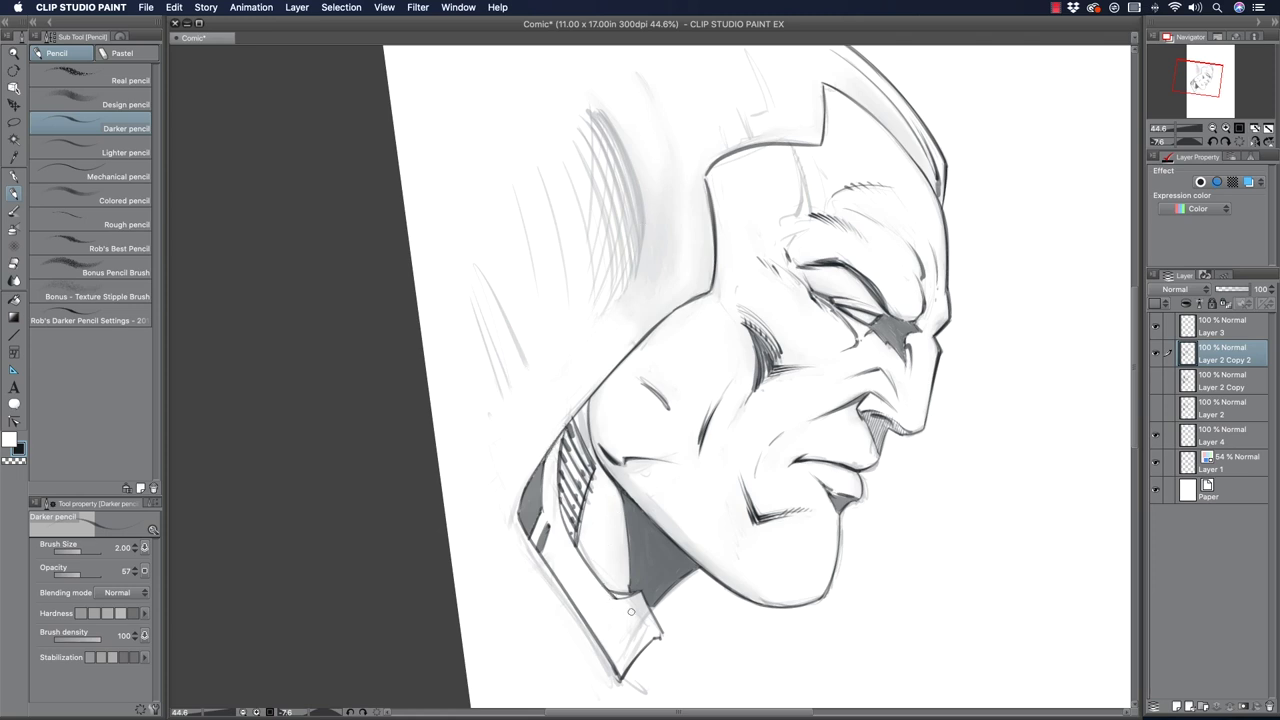
pyautogui.moveTo(623, 643)
pyautogui.mouseDown()
pyautogui.moveTo(634, 652)
pyautogui.moveTo(625, 624)
pyautogui.moveTo(636, 641)
pyautogui.moveTo(620, 655)
pyautogui.mouseUp()
pyautogui.moveTo(578, 555)
pyautogui.mouseDown()
pyautogui.moveTo(579, 598)
pyautogui.moveTo(602, 602)
pyautogui.mouseUp()
# Trace the two broken lines running down through the hair to the hairline above the temple.
pyautogui.moveTo(469, 406); pyautogui.dragTo(449, 432)
pyautogui.moveTo(517, 316); pyautogui.dragTo(484, 373)
pyautogui.moveTo(683, 123); pyautogui.dragTo(712, 229)
pyautogui.moveTo(636, 147); pyautogui.dragTo(680, 238)
# Build up the front hair's inner edge with overlapping tapered strokes from the peak down to the forehead.
pyautogui.moveTo(780, 138); pyautogui.dragTo(885, 272)
pyautogui.moveTo(795, 143); pyautogui.dragTo(866, 236)
pyautogui.moveTo(812, 164); pyautogui.dragTo(876, 255)
pyautogui.moveTo(787, 139)
pyautogui.mouseDown()
pyautogui.moveTo(850, 210)
pyautogui.moveTo(880, 270)
pyautogui.mouseUp()
pyautogui.moveTo(836, 194); pyautogui.dragTo(880, 272)
pyautogui.moveTo(864, 229); pyautogui.dragTo(881, 272)
pyautogui.moveTo(769, 166); pyautogui.dragTo(878, 262)
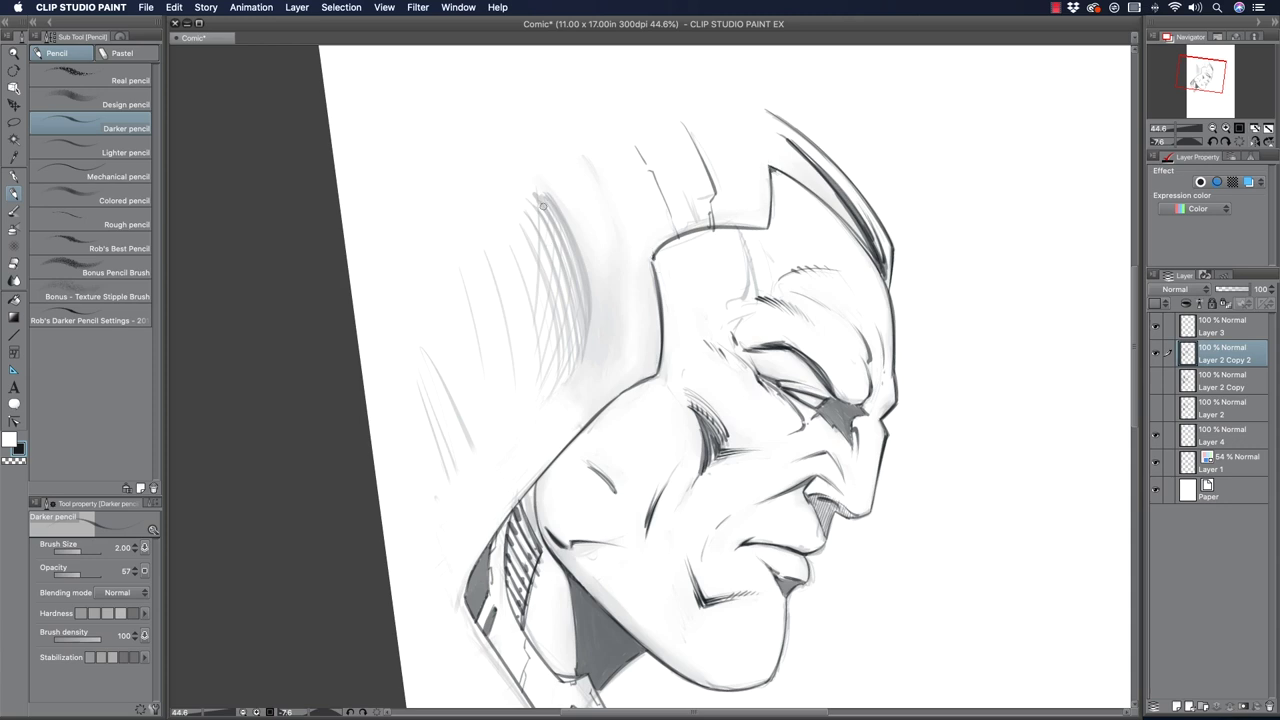
# Outline the curved shadow band on the side of the head and fill it dark down to the jaw's rear corner.
pyautogui.moveTo(552, 146)
pyautogui.mouseDown()
pyautogui.moveTo(604, 218)
pyautogui.moveTo(595, 369)
pyautogui.moveTo(610, 372)
pyautogui.moveTo(593, 403)
pyautogui.moveTo(607, 398)
pyautogui.moveTo(575, 429)
pyautogui.mouseUp()
pyautogui.moveTo(540, 196)
pyautogui.mouseDown()
pyautogui.moveTo(549, 408)
pyautogui.moveTo(579, 325)
pyautogui.moveTo(575, 358)
pyautogui.moveTo(522, 495)
pyautogui.mouseUp()
pyautogui.moveTo(545, 194); pyautogui.dragTo(590, 286)
pyautogui.moveTo(540, 170)
pyautogui.mouseDown()
pyautogui.moveTo(596, 276)
pyautogui.moveTo(552, 167)
pyautogui.moveTo(610, 258)
pyautogui.moveTo(606, 288)
pyautogui.mouseUp()
pyautogui.moveTo(574, 196); pyautogui.dragTo(594, 304)
pyautogui.moveTo(581, 232); pyautogui.dragTo(588, 354)
pyautogui.moveTo(596, 262); pyautogui.dragTo(602, 372)
pyautogui.moveTo(614, 242); pyautogui.dragTo(604, 376)
pyautogui.moveTo(612, 268); pyautogui.dragTo(596, 398)
pyautogui.moveTo(616, 336)
pyautogui.mouseDown()
pyautogui.moveTo(595, 402)
pyautogui.moveTo(570, 406)
pyautogui.moveTo(546, 454)
pyautogui.mouseUp()
pyautogui.moveTo(582, 392)
pyautogui.mouseDown()
pyautogui.moveTo(548, 456)
pyautogui.moveTo(574, 420)
pyautogui.moveTo(564, 444)
pyautogui.mouseUp()
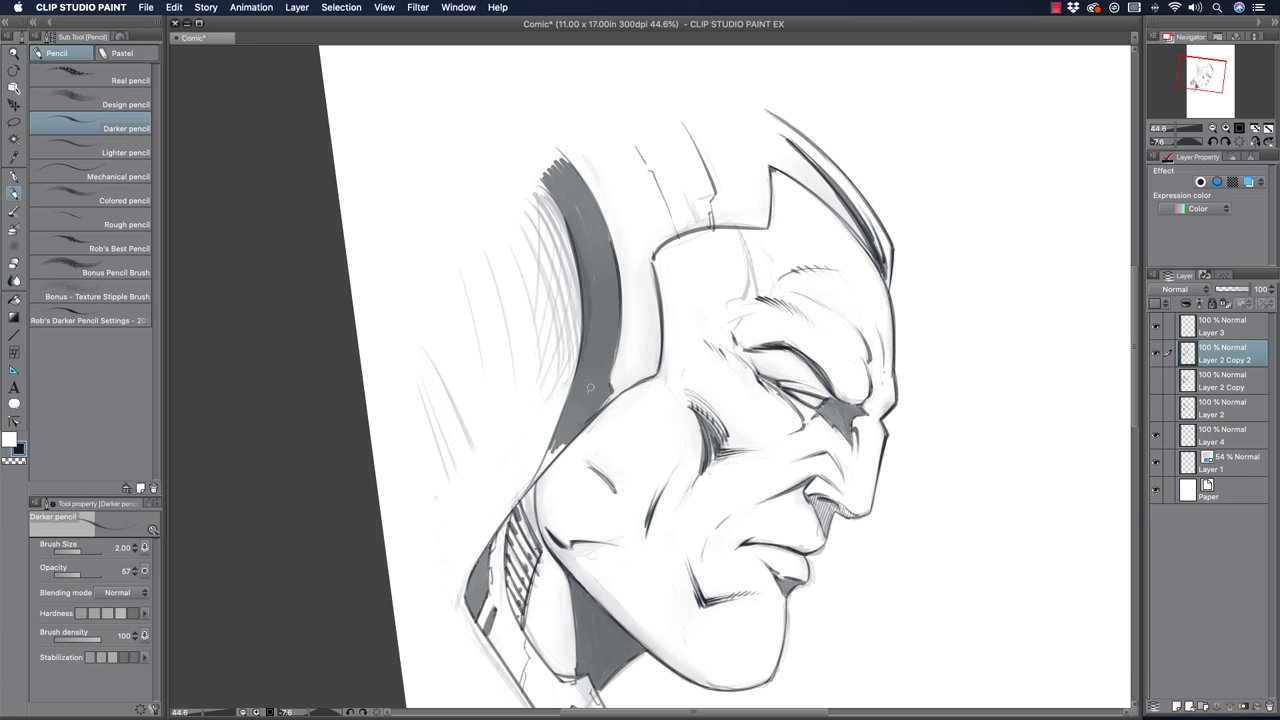
pyautogui.moveTo(560, 446)
pyautogui.mouseDown()
pyautogui.moveTo(530, 486)
pyautogui.moveTo(544, 470)
pyautogui.mouseUp()
pyautogui.moveTo(556, 156); pyautogui.dragTo(550, 170)
# Try heavier dark strokes inside the curved shadow band on the side of the head and undo them.
pyautogui.moveTo(596, 222)
pyautogui.mouseDown()
pyautogui.moveTo(578, 294)
pyautogui.moveTo(598, 300)
pyautogui.moveTo(568, 404)
pyautogui.mouseUp()
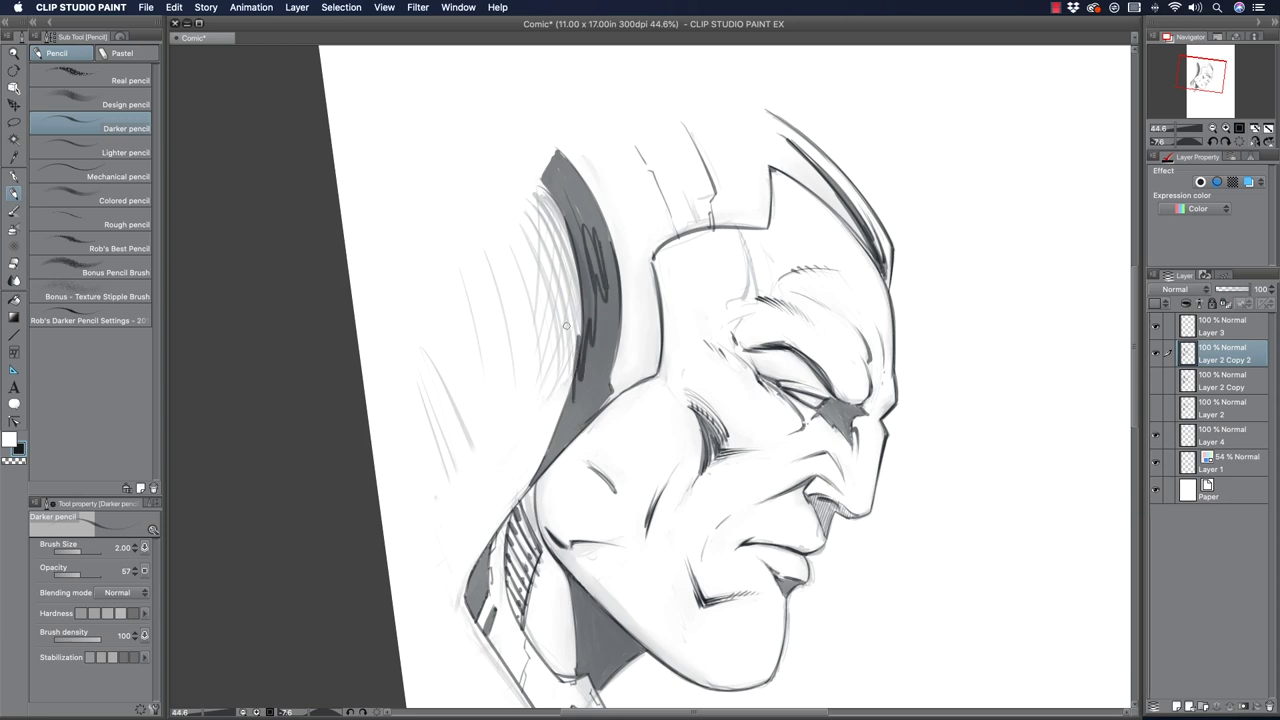
pyautogui.hotkey('ctrl', 'z')
pyautogui.hotkey('ctrl', 'z')
pyautogui.hotkey('ctrl', 'z')
pyautogui.hotkey('ctrl', 'z')
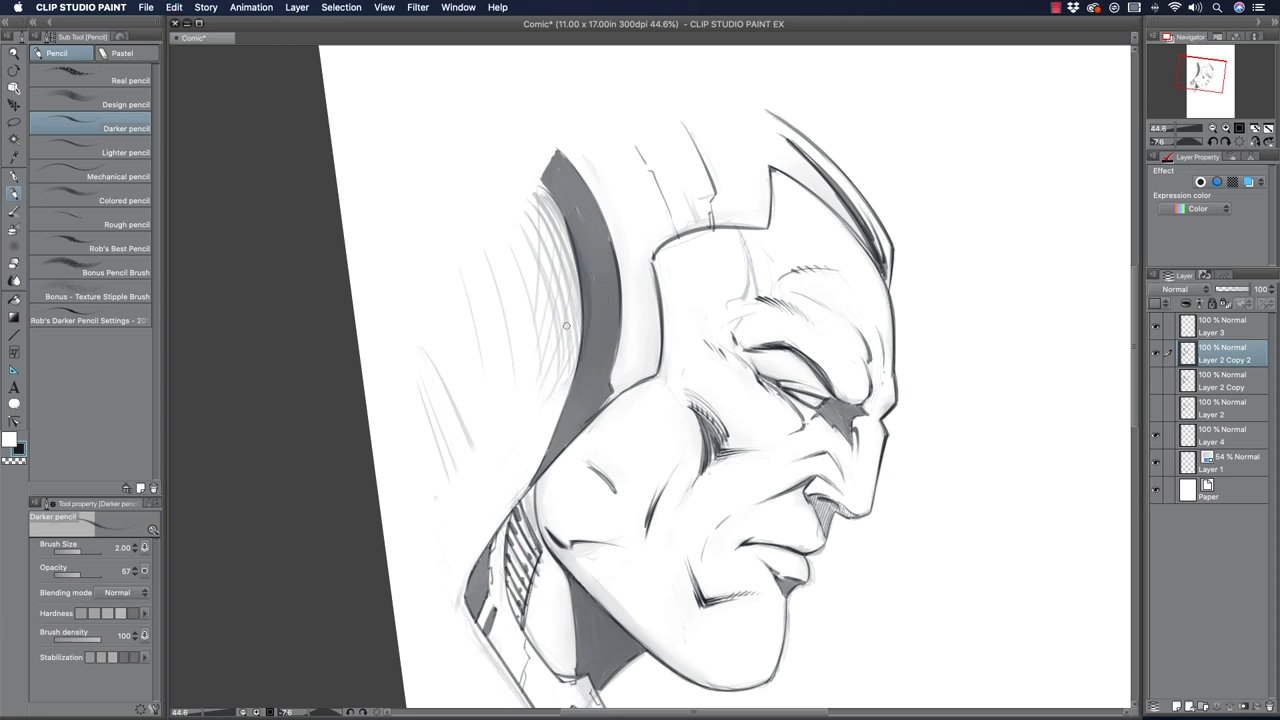
# Darken the shadow between the upper eyelid and the eye.
pyautogui.moveTo(757, 366)
pyautogui.mouseDown()
pyautogui.moveTo(746, 354)
pyautogui.moveTo(772, 378)
pyautogui.moveTo(828, 391)
pyautogui.mouseUp()
pyautogui.moveTo(766, 367); pyautogui.dragTo(819, 384)
# Hatch tapered curved strokes along the rear edge of the dark band on the side of the head.
pyautogui.moveTo(541, 189); pyautogui.dragTo(575, 260)
pyautogui.moveTo(537, 190); pyautogui.dragTo(572, 266)
pyautogui.moveTo(554, 218); pyautogui.dragTo(588, 334)
pyautogui.moveTo(535, 195); pyautogui.dragTo(582, 318)
pyautogui.moveTo(572, 272); pyautogui.dragTo(582, 330)
pyautogui.moveTo(524, 206)
pyautogui.mouseDown()
pyautogui.moveTo(550, 232)
pyautogui.moveTo(570, 290)
pyautogui.mouseUp()
pyautogui.moveTo(552, 238); pyautogui.dragTo(578, 320)
pyautogui.moveTo(562, 262); pyautogui.dragTo(581, 348)
pyautogui.moveTo(572, 298); pyautogui.dragTo(583, 368)
pyautogui.moveTo(521, 207)
pyautogui.mouseDown()
pyautogui.moveTo(550, 248)
pyautogui.moveTo(576, 370)
pyautogui.mouseUp()
pyautogui.moveTo(567, 318); pyautogui.dragTo(577, 386)
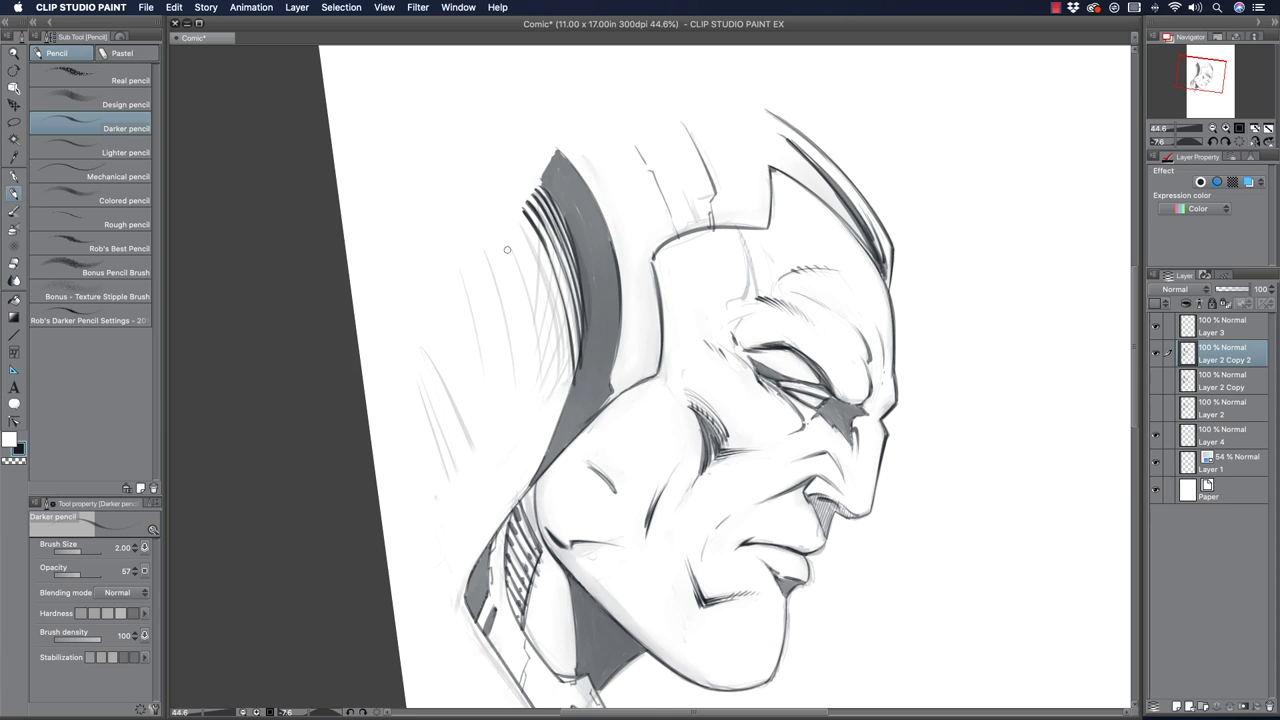
# Extend the hatching toward the back of the head with longer, more widely spaced tapered strokes.
pyautogui.moveTo(519, 228); pyautogui.dragTo(555, 315)
pyautogui.moveTo(533, 262); pyautogui.dragTo(565, 396)
pyautogui.moveTo(556, 330); pyautogui.dragTo(566, 409)
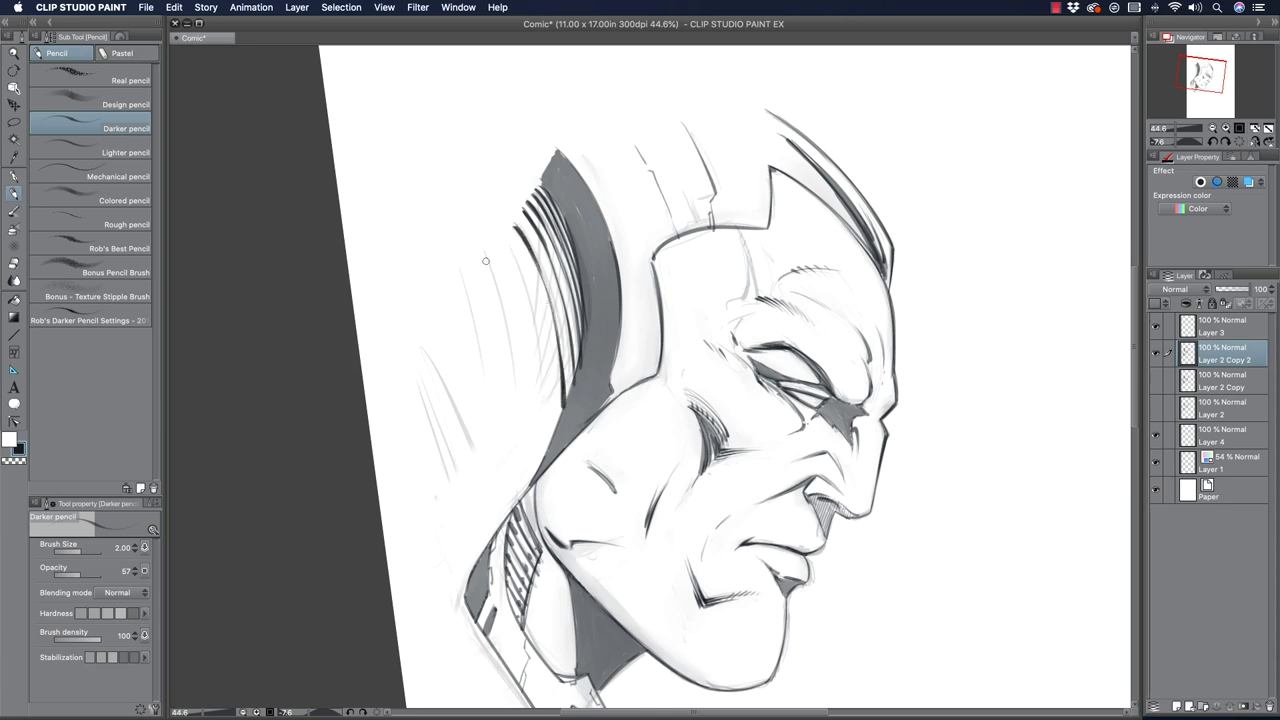
pyautogui.moveTo(500, 242)
pyautogui.mouseDown()
pyautogui.moveTo(540, 326)
pyautogui.moveTo(551, 436)
pyautogui.mouseUp()
pyautogui.moveTo(486, 270)
pyautogui.mouseDown()
pyautogui.moveTo(525, 372)
pyautogui.moveTo(537, 477)
pyautogui.mouseUp()
pyautogui.moveTo(472, 293); pyautogui.dragTo(483, 311)
pyautogui.moveTo(479, 302); pyautogui.dragTo(519, 482)
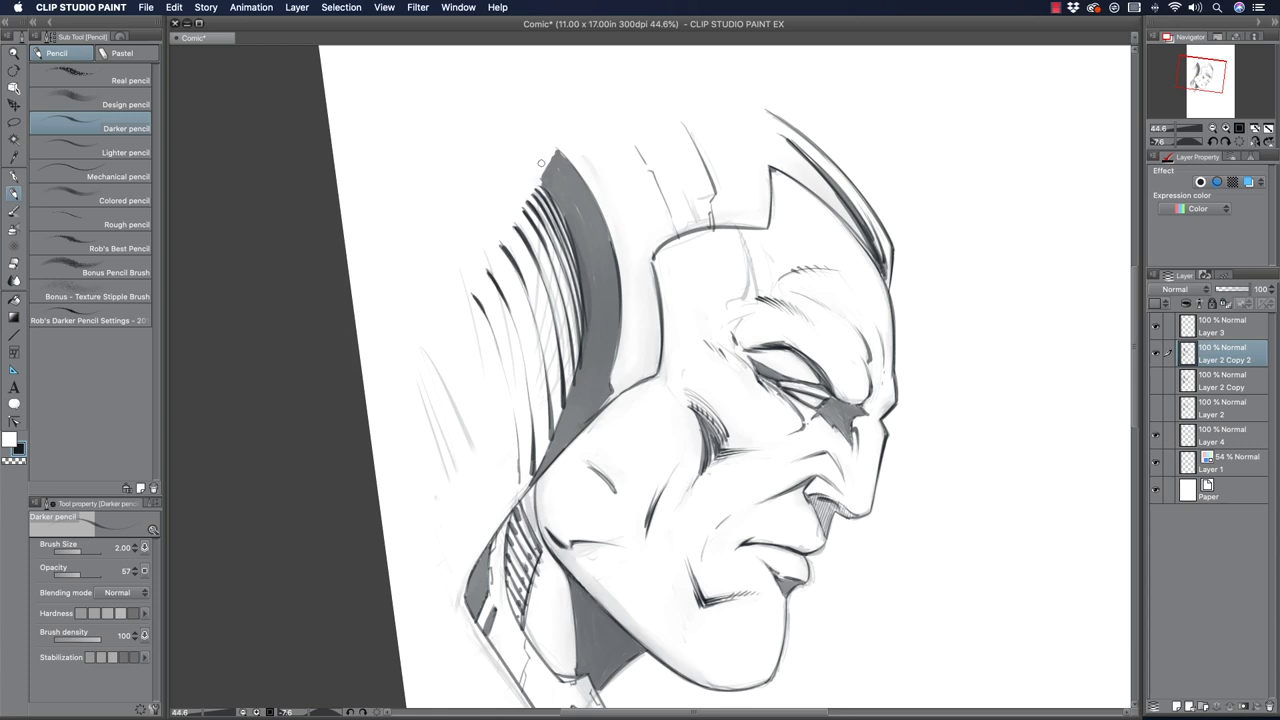
pyautogui.moveTo(454, 316); pyautogui.dragTo(478, 368)
# Erase the faint sketch lines at the back of the head with the Soft eraser, reduced from its large size.
pyautogui.press('e')
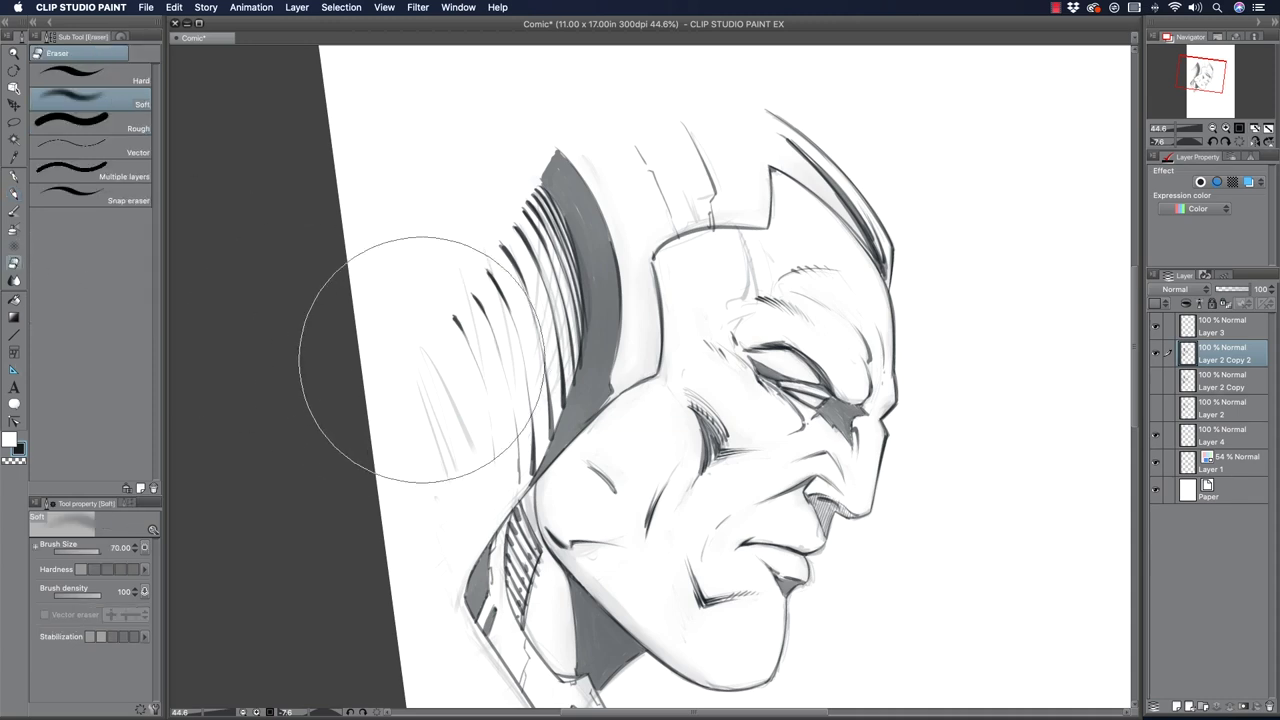
pyautogui.press('[')
pyautogui.press('[')
pyautogui.press('[')
pyautogui.press('[')
pyautogui.press('[')
pyautogui.press('[')
pyautogui.press('[')
pyautogui.press('[')
pyautogui.press('[')
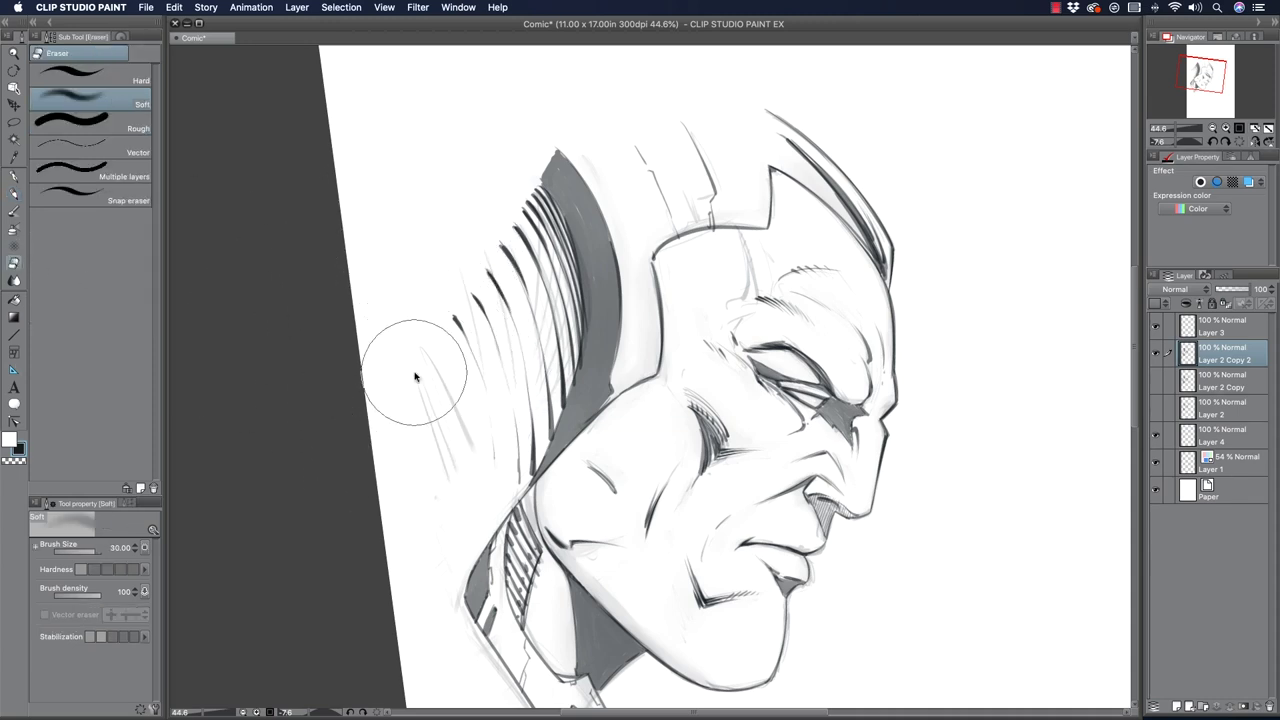
pyautogui.moveTo(410, 345)
pyautogui.mouseDown()
pyautogui.moveTo(460, 469)
pyautogui.moveTo(433, 413)
pyautogui.moveTo(416, 436)
pyautogui.moveTo(355, 362)
pyautogui.moveTo(350, 376)
pyautogui.moveTo(399, 332)
pyautogui.mouseUp()
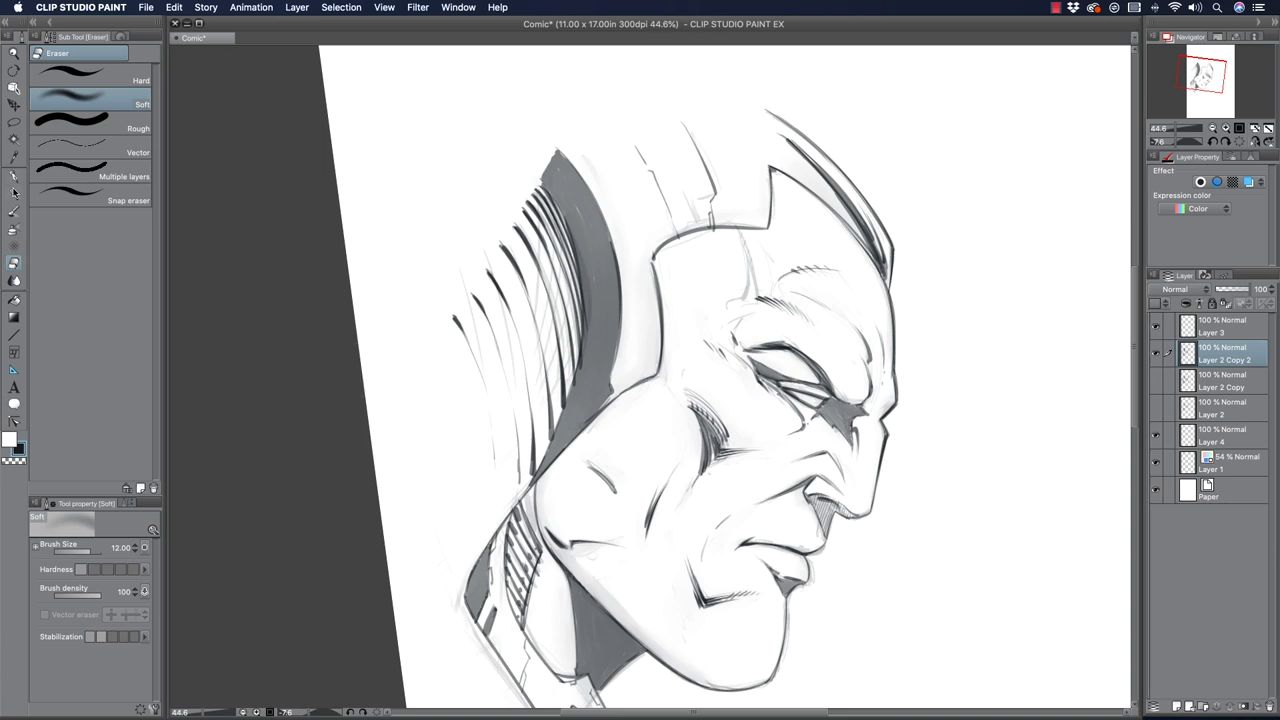
# Cross-hatch the strokes behind the dark band with diagonal Darker pencil lines at brush size 1.70.
pyautogui.click(14, 193)
pyautogui.press('[')
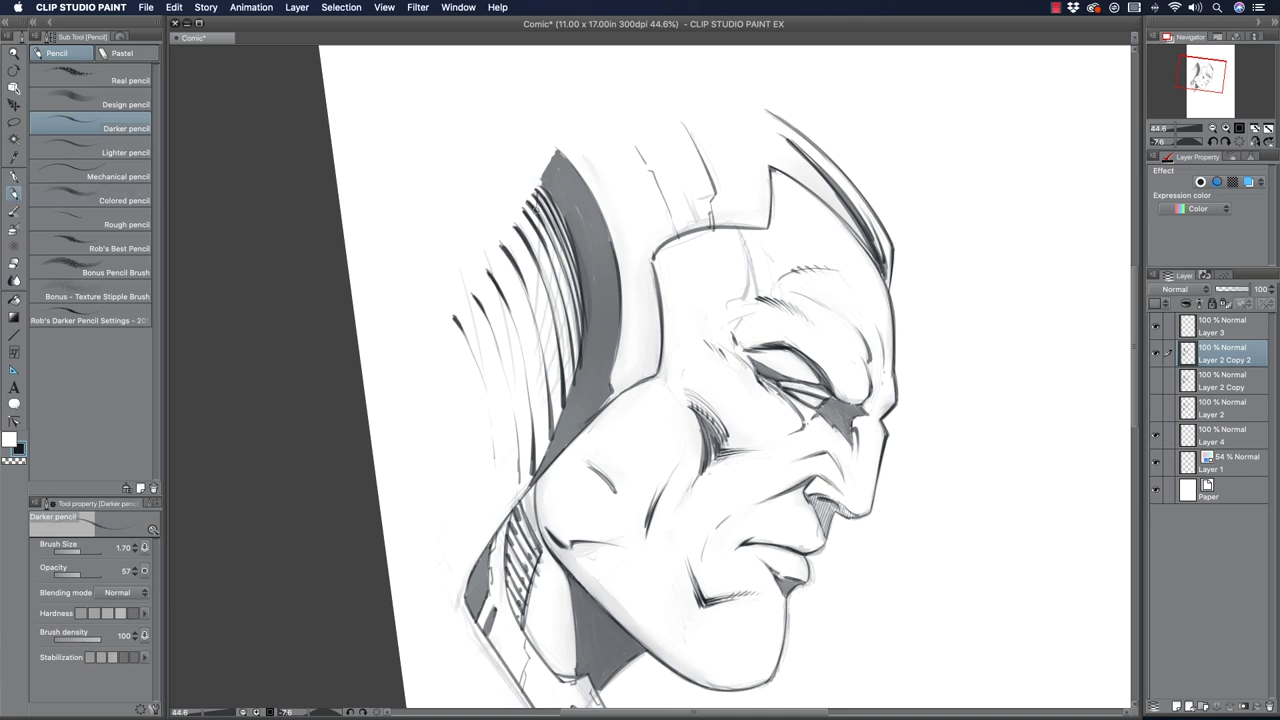
pyautogui.moveTo(541, 190)
pyautogui.mouseDown()
pyautogui.moveTo(535, 304)
pyautogui.moveTo(549, 196)
pyautogui.moveTo(546, 262)
pyautogui.mouseUp()
pyautogui.moveTo(556, 212)
pyautogui.mouseDown()
pyautogui.moveTo(536, 336)
pyautogui.moveTo(555, 287)
pyautogui.mouseUp()
pyautogui.moveTo(569, 239)
pyautogui.mouseDown()
pyautogui.moveTo(531, 360)
pyautogui.moveTo(567, 289)
pyautogui.moveTo(544, 350)
pyautogui.mouseUp()
pyautogui.moveTo(578, 280); pyautogui.dragTo(538, 396)
pyautogui.moveTo(582, 320); pyautogui.dragTo(536, 412)
pyautogui.moveTo(584, 346); pyautogui.dragTo(536, 430)
pyautogui.moveTo(576, 378)
pyautogui.mouseDown()
pyautogui.moveTo(519, 466)
pyautogui.moveTo(570, 409)
pyautogui.moveTo(515, 484)
pyautogui.moveTo(546, 454)
pyautogui.moveTo(529, 480)
pyautogui.mouseUp()
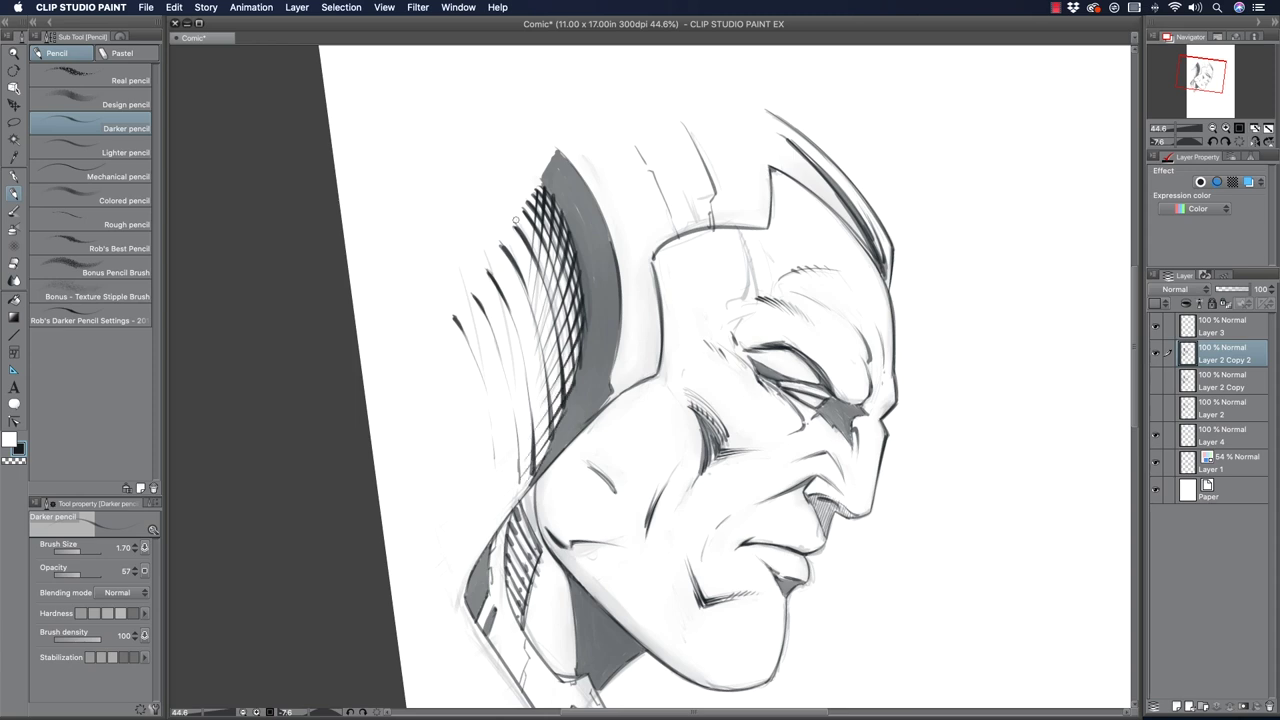
# Draw a thin tapered contour line alongside the front edge of the dark band on the side of the head.
pyautogui.moveTo(566, 146)
pyautogui.mouseDown()
pyautogui.moveTo(626, 240)
pyautogui.moveTo(612, 384)
pyautogui.mouseUp()
pyautogui.moveTo(632, 294); pyautogui.dragTo(612, 390)
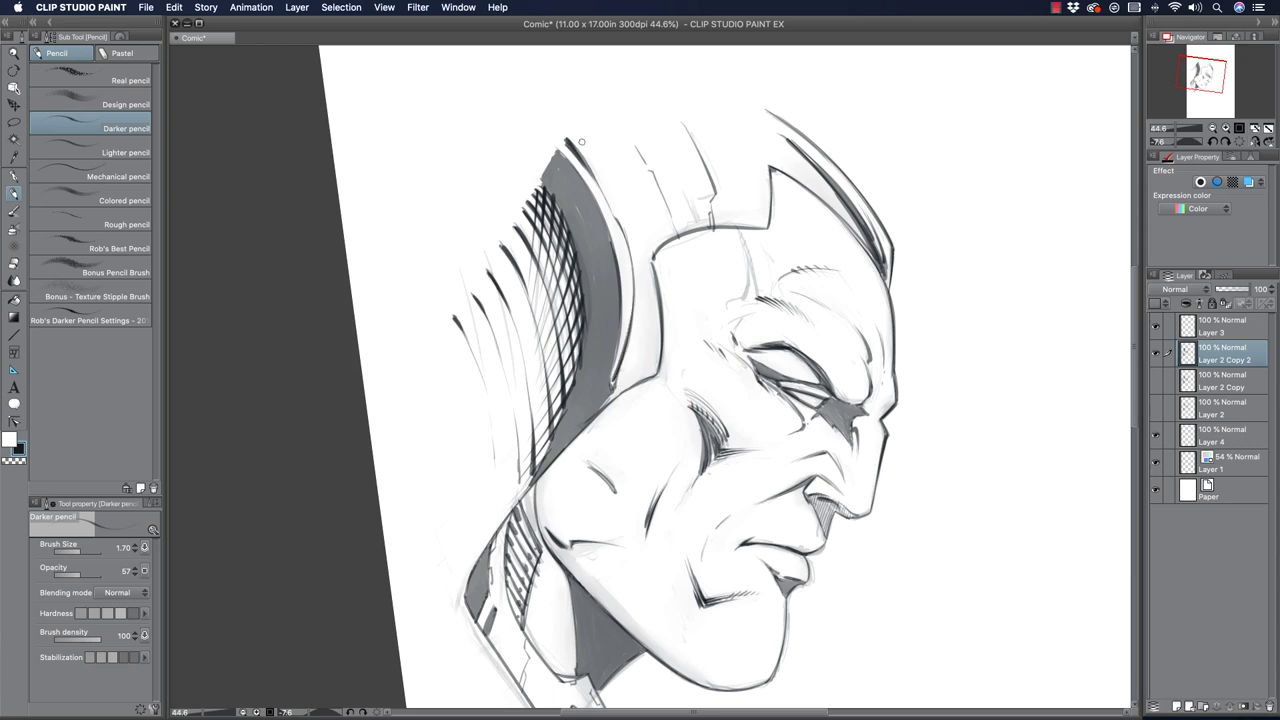
pyautogui.moveTo(570, 132); pyautogui.dragTo(632, 244)
# Reinforce the front hair's outer contour and add tapered strokes inside it from the crown to the forehead.
pyautogui.moveTo(770, 127); pyautogui.dragTo(795, 147)
pyautogui.moveTo(764, 106); pyautogui.dragTo(848, 177)
pyautogui.moveTo(803, 134); pyautogui.dragTo(892, 242)
pyautogui.moveTo(834, 162)
pyautogui.mouseDown()
pyautogui.moveTo(895, 246)
pyautogui.moveTo(894, 280)
pyautogui.mouseUp()
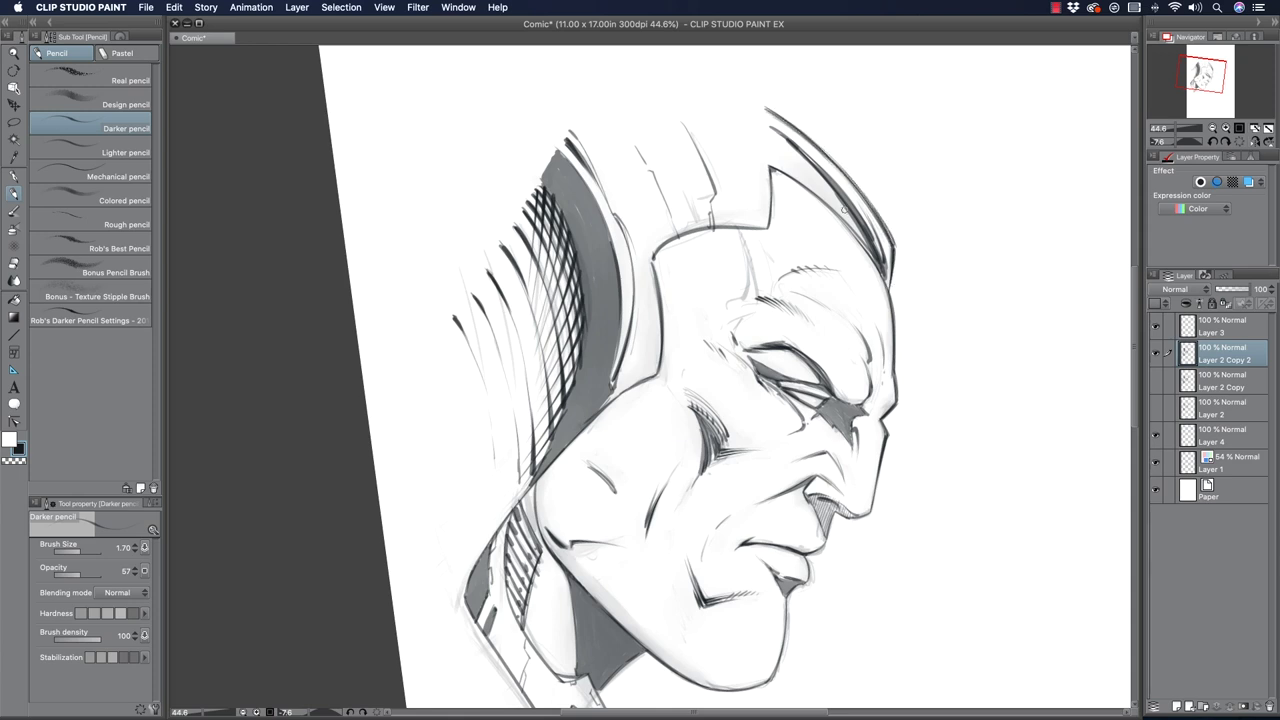
pyautogui.moveTo(764, 126)
pyautogui.mouseDown()
pyautogui.moveTo(842, 218)
pyautogui.moveTo(836, 205)
pyautogui.mouseUp()
pyautogui.moveTo(785, 136)
pyautogui.mouseDown()
pyautogui.moveTo(759, 118)
pyautogui.moveTo(804, 134)
pyautogui.moveTo(894, 243)
pyautogui.mouseUp()
# Add light hatching at the temple, darken the vertical forehead crease, and reinforce the cheek and jaw lines.
pyautogui.moveTo(681, 350); pyautogui.dragTo(681, 378)
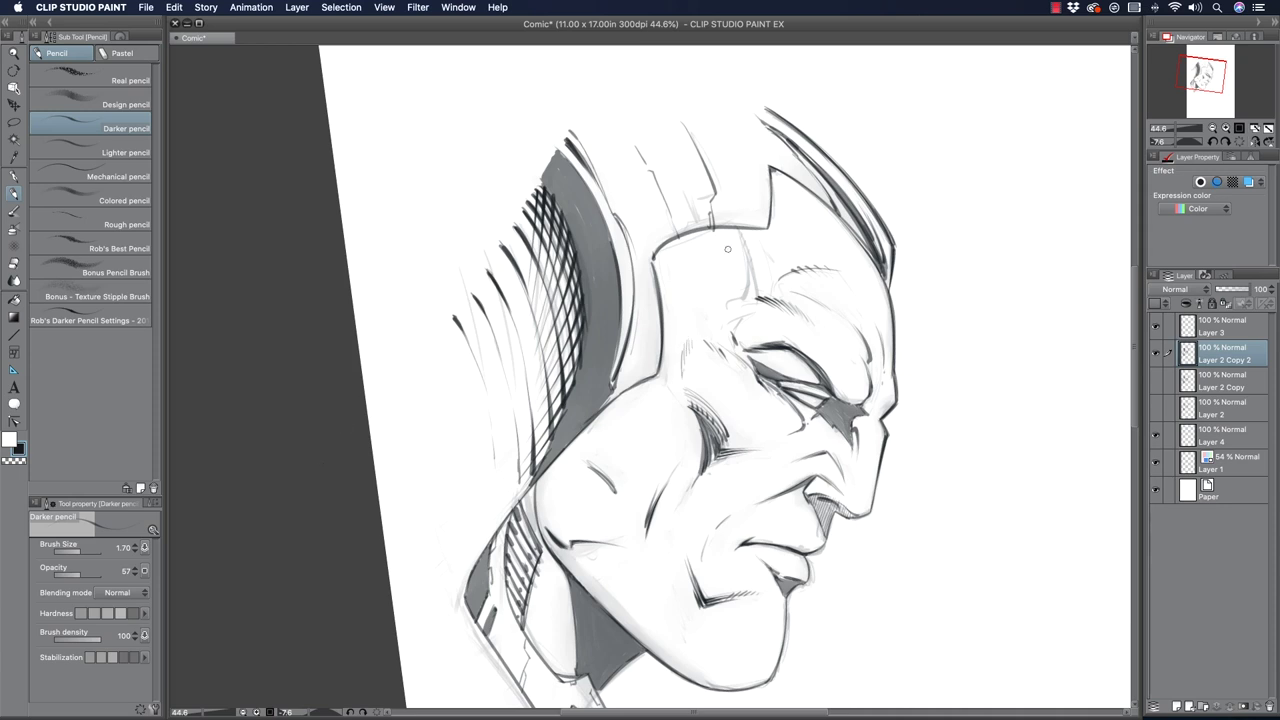
pyautogui.moveTo(741, 242)
pyautogui.mouseDown()
pyautogui.moveTo(750, 298)
pyautogui.moveTo(751, 268)
pyautogui.moveTo(729, 262)
pyautogui.moveTo(752, 304)
pyautogui.mouseUp()
pyautogui.moveTo(655, 264); pyautogui.dragTo(662, 306)
pyautogui.moveTo(583, 464); pyautogui.dragTo(623, 504)
pyautogui.moveTo(568, 556); pyautogui.dragTo(666, 646)
pyautogui.moveTo(749, 256); pyautogui.dragTo(755, 292)
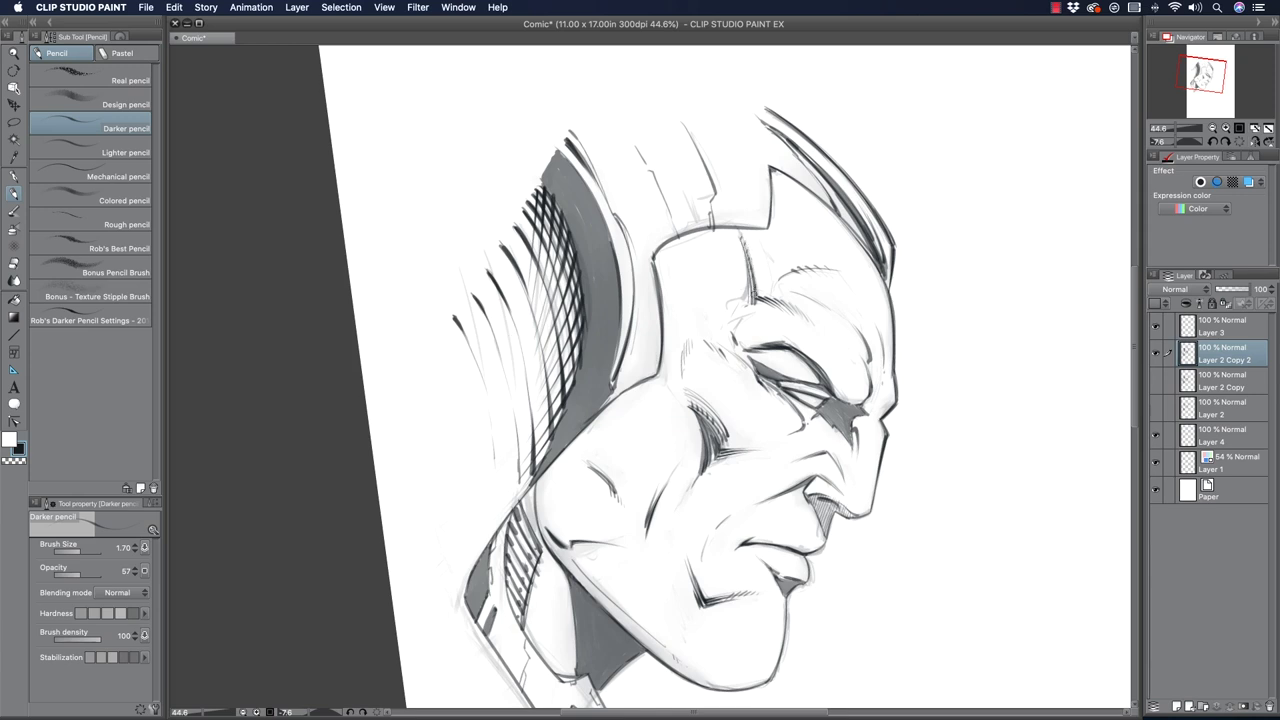
# Straighten the rotated canvas and erase the stray strokes beside the brow with a smaller Soft eraser.
pyautogui.doubleClick(14, 70)
pyautogui.click(14, 54)
pyautogui.moveTo(490, 236); pyautogui.dragTo(490, 349)
pyautogui.moveTo(470, 424); pyautogui.dragTo(436, 372)
pyautogui.click(14, 264)
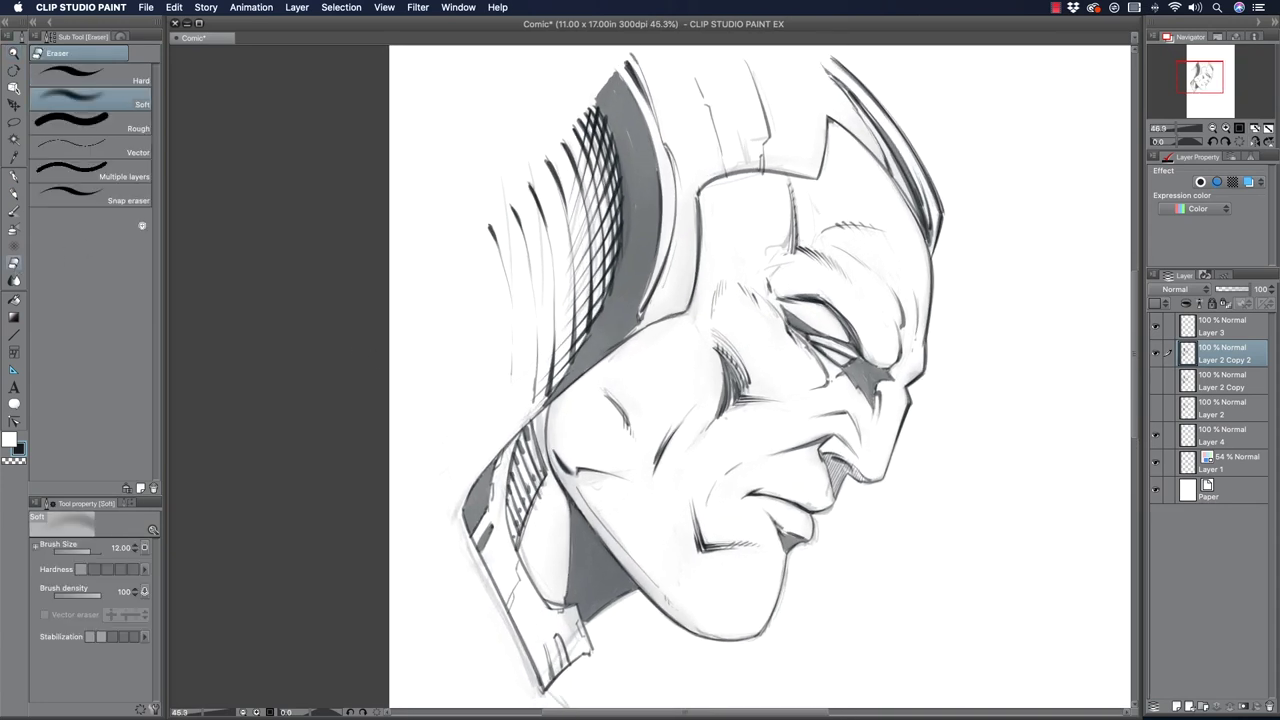
pyautogui.press('[')
pyautogui.press('[')
pyautogui.press('[')
pyautogui.press('[')
pyautogui.moveTo(779, 252); pyautogui.dragTo(776, 231)
# Reduce the Soft eraser to size 1.20 and clean up stray marks along the collar's rear edge.
pyautogui.press('[')
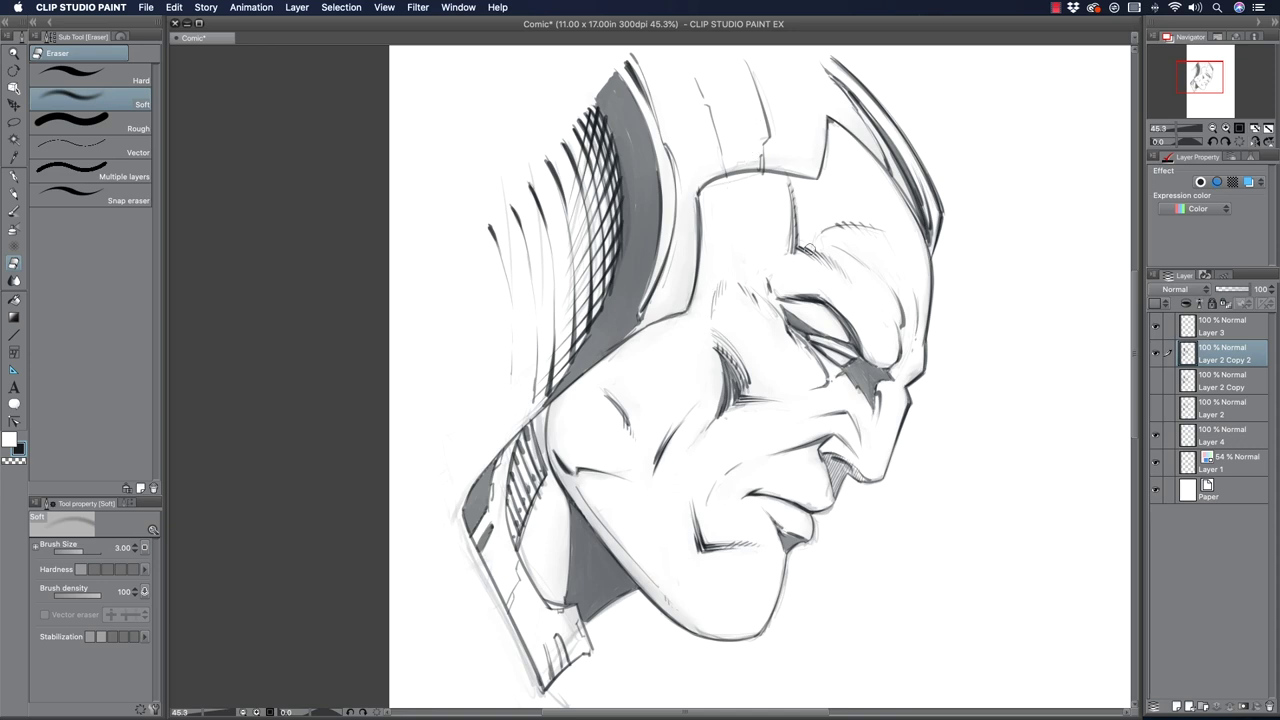
pyautogui.press('[')
pyautogui.press('[')
pyautogui.press('[')
pyautogui.press('[')
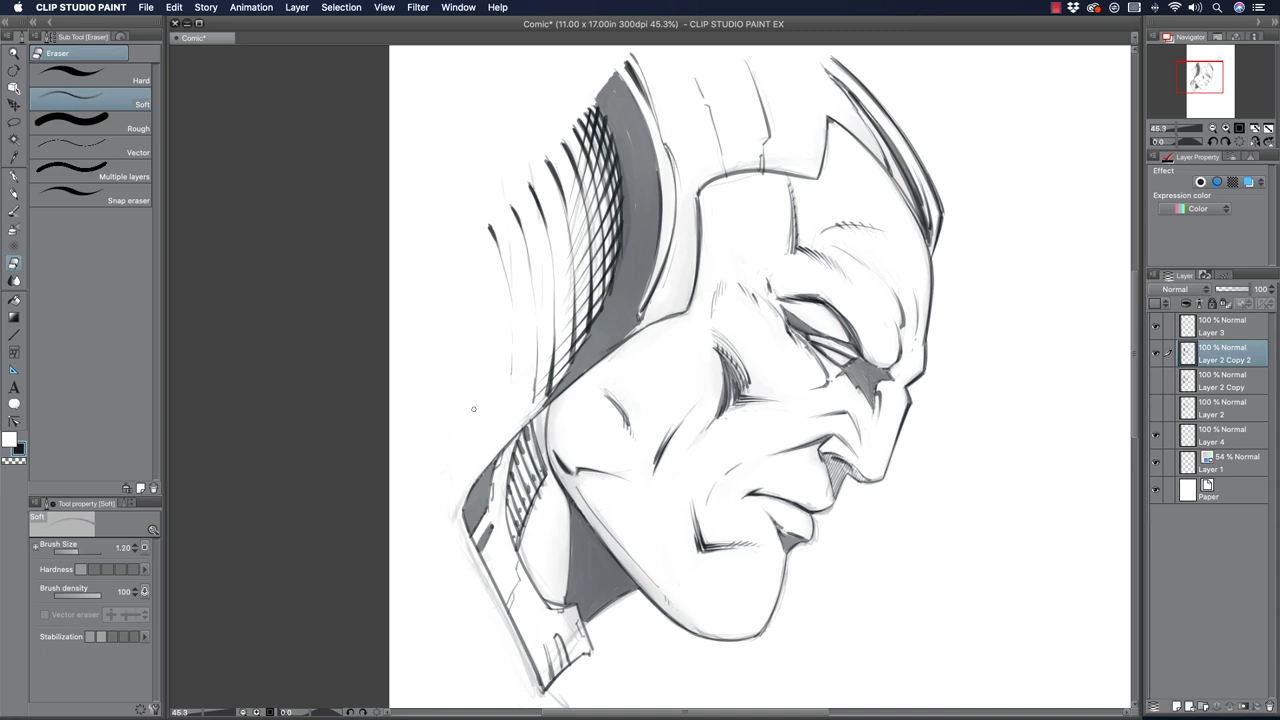
pyautogui.moveTo(491, 594); pyautogui.dragTo(488, 593)
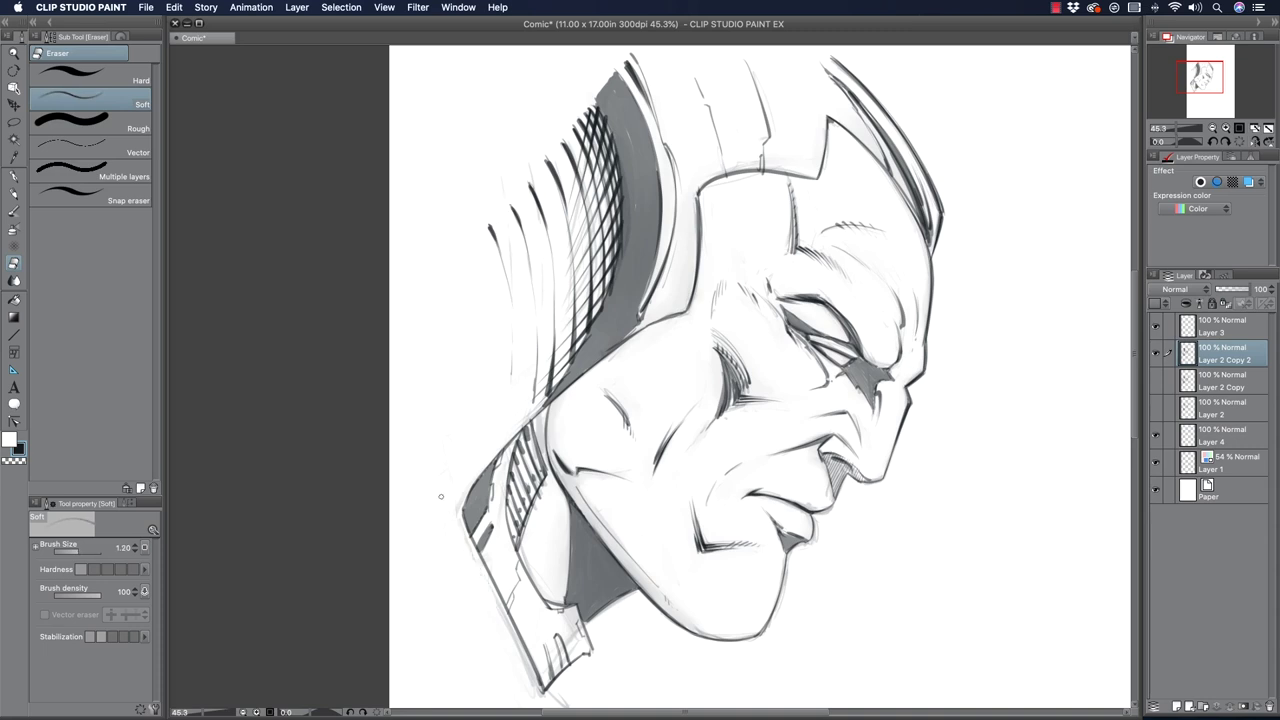